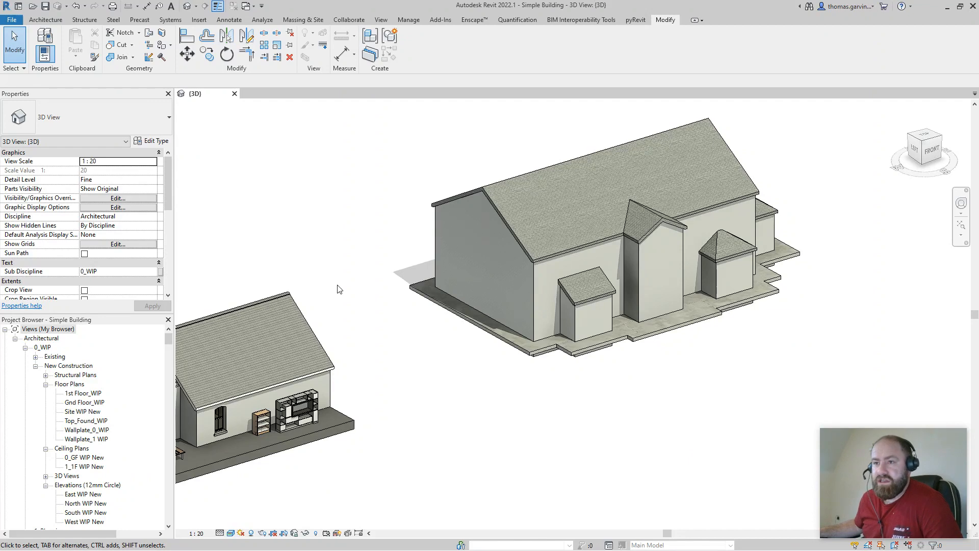
Create a new family from the Metric Generic Model template
{"action": "left_click", "coordinate": [10, 21]}
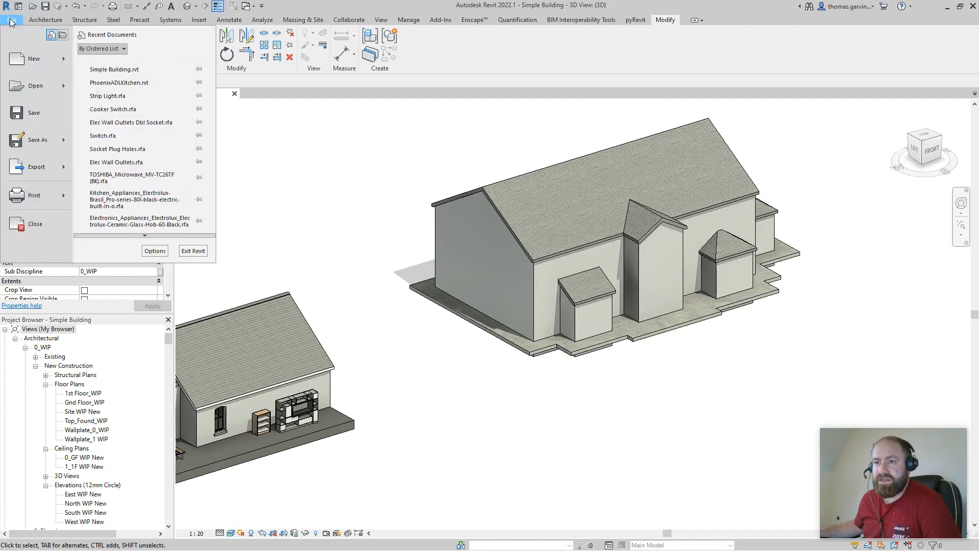
{"action": "left_click", "coordinate": [329, 202]}
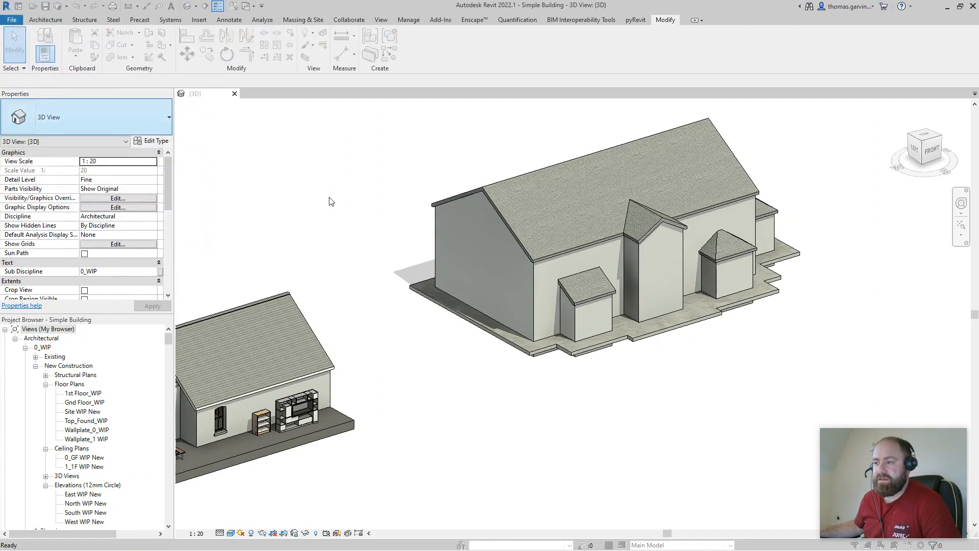
{"action": "scroll", "coordinate": [311, 324], "scroll_direction": "down", "scroll_amount": 1}
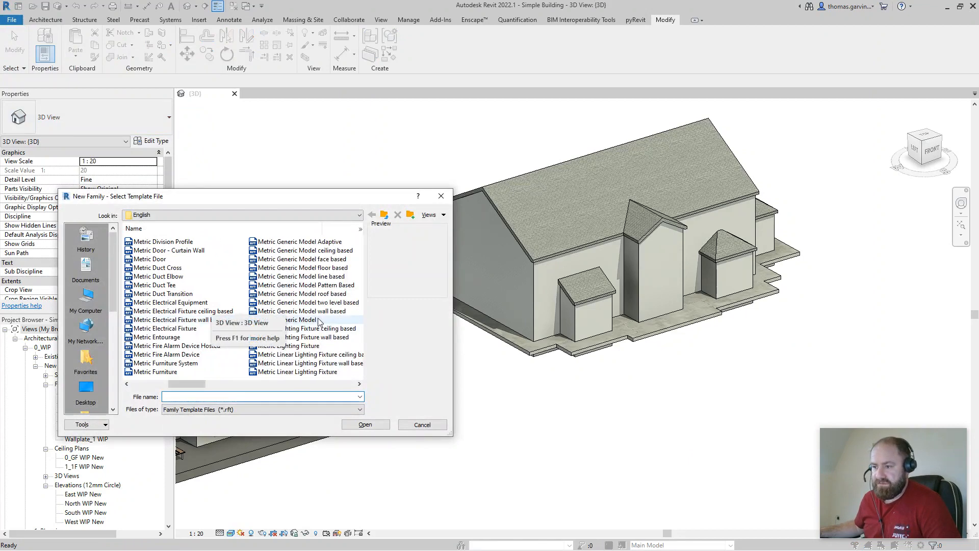
{"action": "left_click", "coordinate": [319, 320]}
{"action": "left_click", "coordinate": [373, 425]}
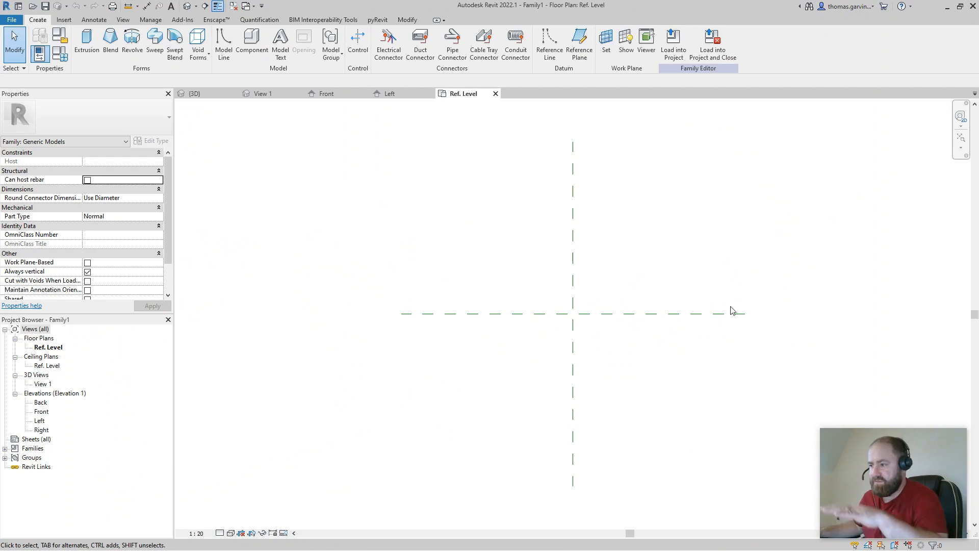
Draw a horizontal reference plane about 2000 mm above the centre and a vertical one about 2243 mm to its right
{"action": "left_click", "coordinate": [580, 43]}
{"action": "scroll", "coordinate": [651, 262], "scroll_direction": "down", "scroll_amount": 3}
{"action": "middle_click_drag", "start_coordinate": [508, 201], "coordinate": [232, 278]}
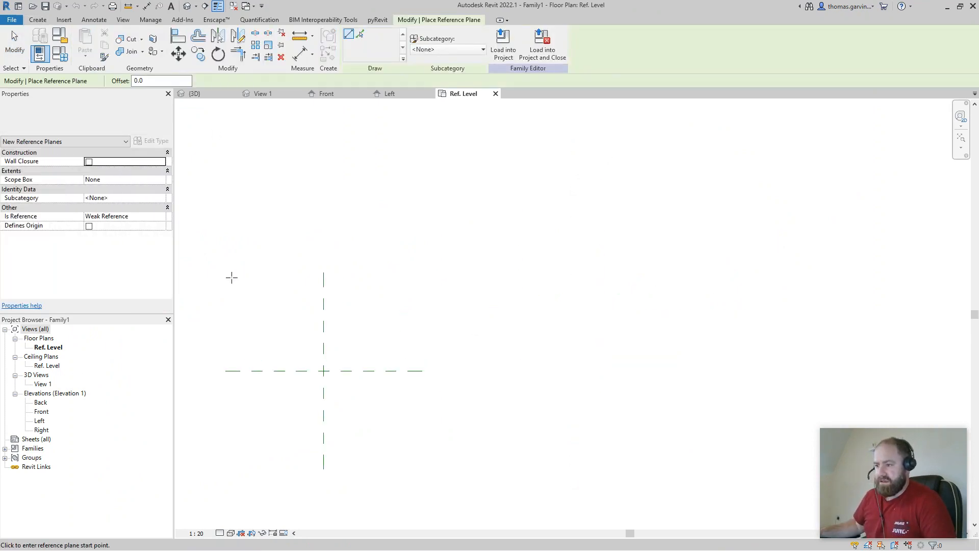
{"action": "left_click", "coordinate": [269, 273]}
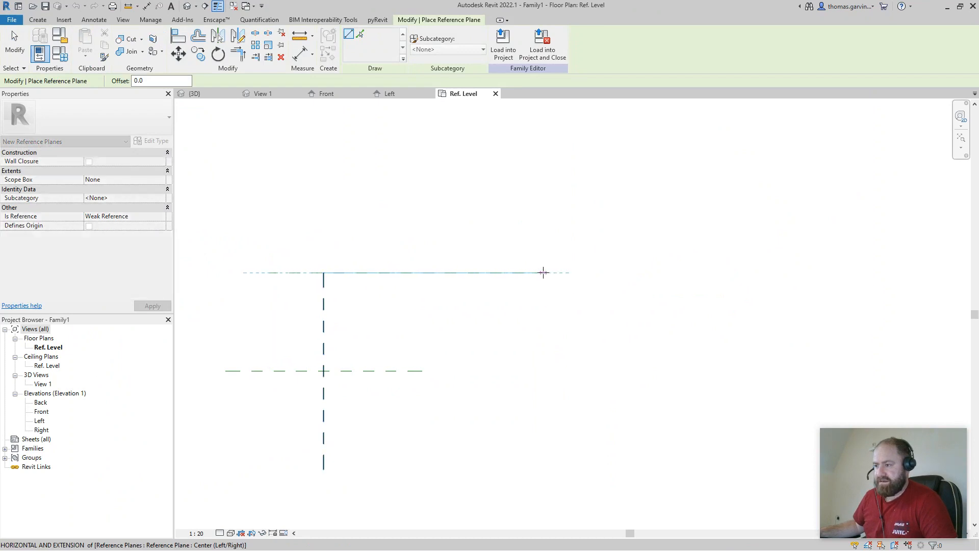
{"action": "left_click", "coordinate": [543, 273]}
{"action": "left_click", "coordinate": [434, 250]}
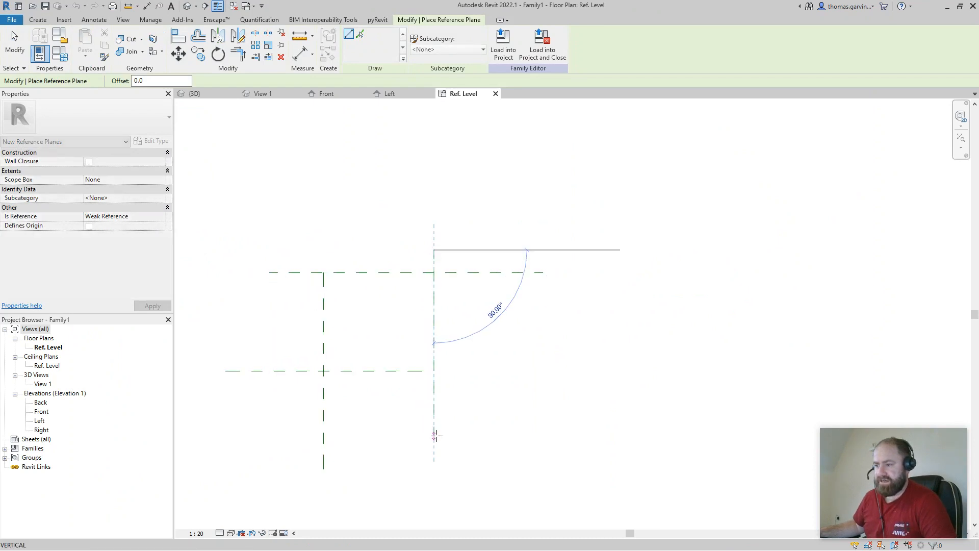
{"action": "left_click", "coordinate": [435, 439]}
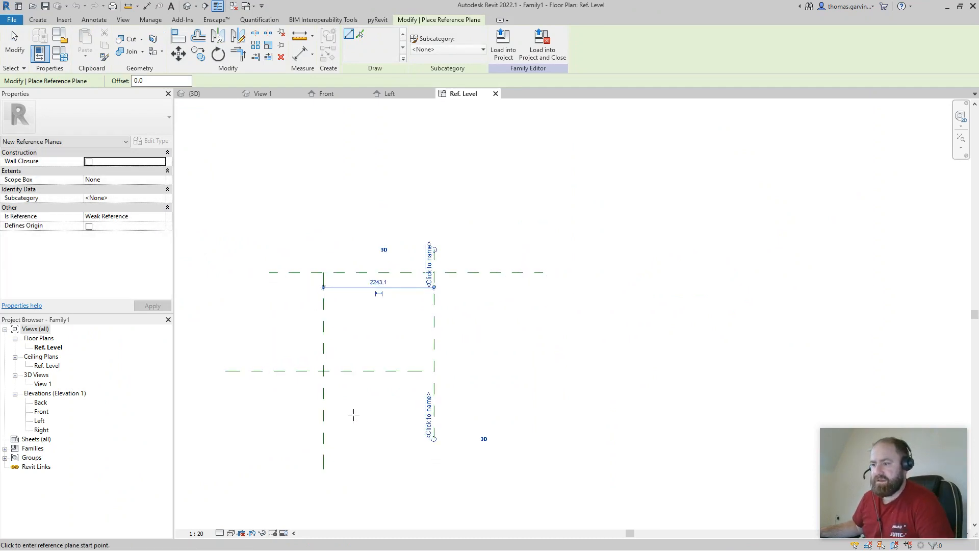
Draw horizontal reference planes about 114 mm below the horizontal centre plane and about 175 mm above the upper plane
{"action": "scroll", "coordinate": [316, 411], "scroll_direction": "up", "scroll_amount": 3}
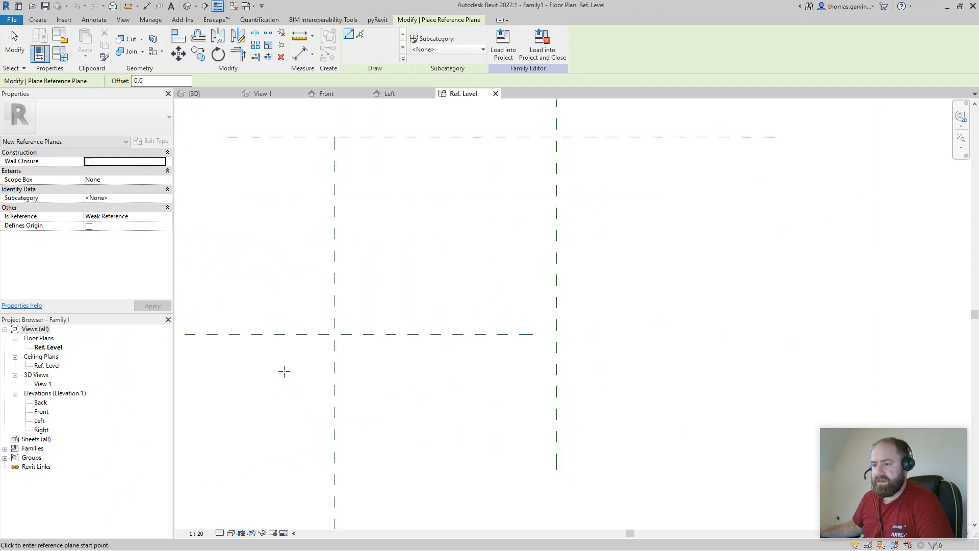
{"action": "left_click", "coordinate": [276, 345]}
{"action": "left_click", "coordinate": [599, 347]}
{"action": "middle_click_drag", "start_coordinate": [343, 105], "coordinate": [342, 193]}
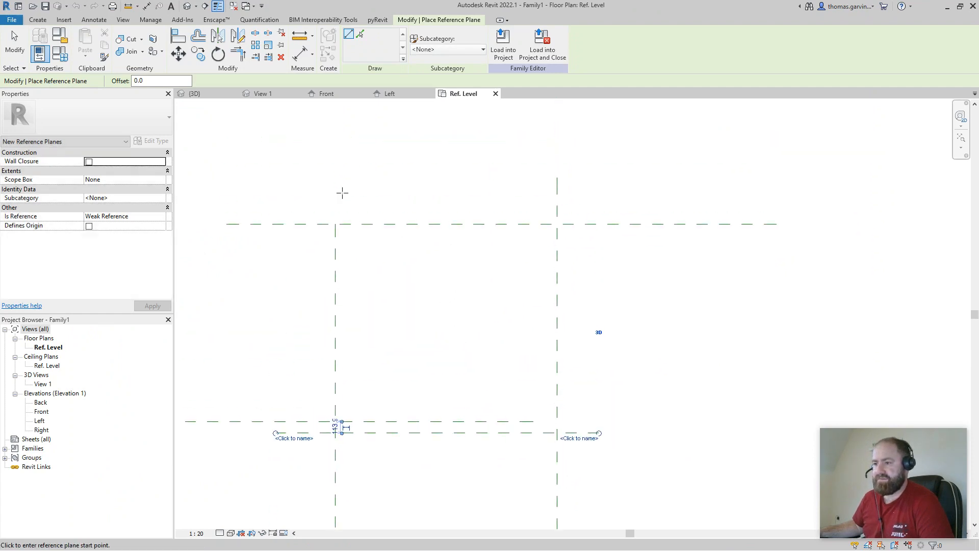
{"action": "left_click", "coordinate": [315, 206]}
{"action": "left_click", "coordinate": [610, 206]}
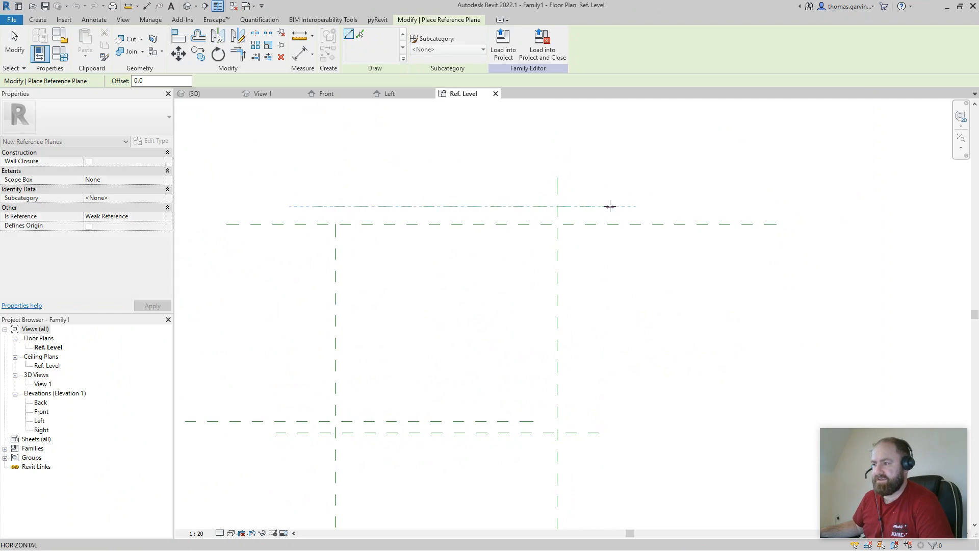
{"action": "scroll", "coordinate": [699, 402], "scroll_direction": "down", "scroll_amount": 4}
{"action": "middle_click_drag", "start_coordinate": [700, 403], "coordinate": [673, 319]}
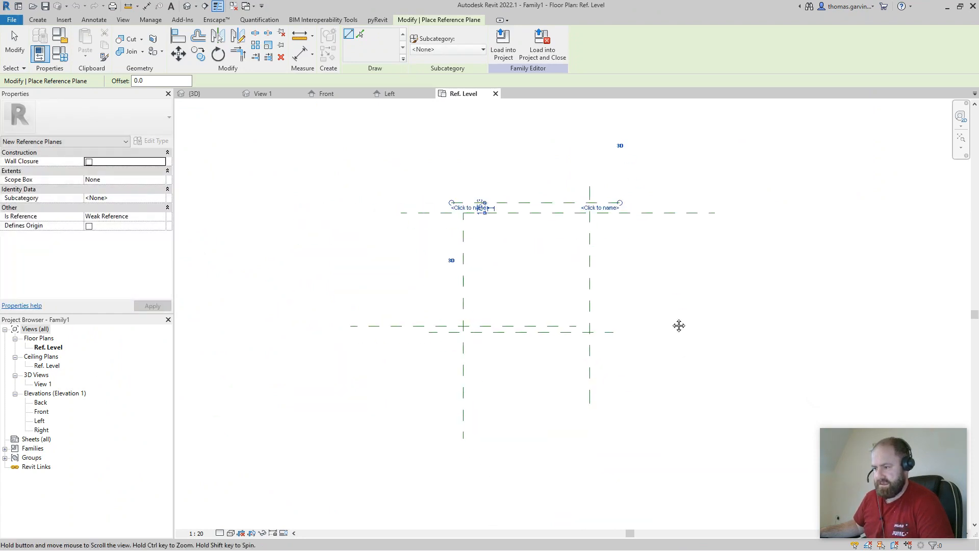
Draw vertical reference planes just outside the vertical centre plane and about 160 mm outside the right-hand plane
{"action": "scroll", "coordinate": [431, 222], "scroll_direction": "up", "scroll_amount": 5}
{"action": "left_click", "coordinate": [479, 177]}
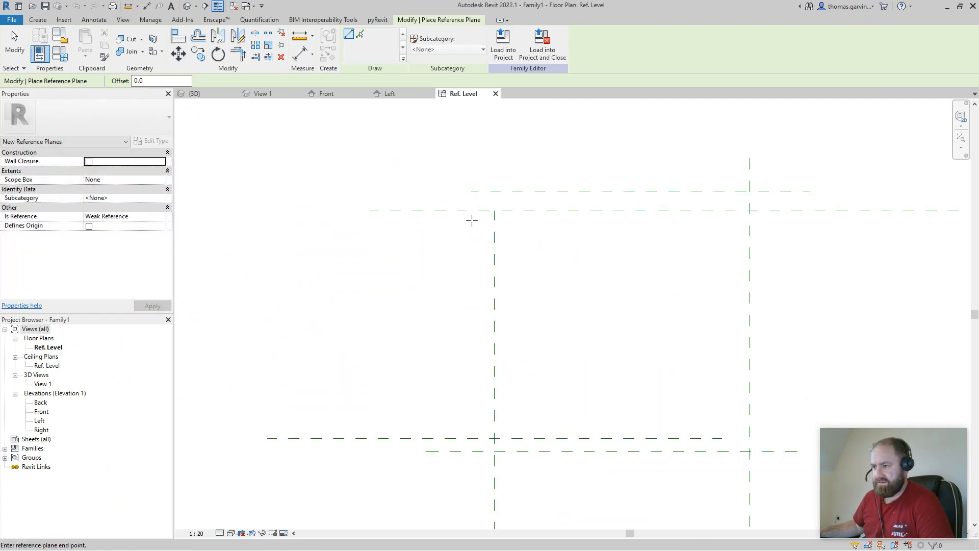
{"action": "scroll", "coordinate": [482, 505], "scroll_direction": "down", "scroll_amount": 1}
{"action": "left_click", "coordinate": [479, 488]}
{"action": "middle_click_drag", "start_coordinate": [632, 446], "coordinate": [479, 410]}
{"action": "left_click", "coordinate": [578, 164]}
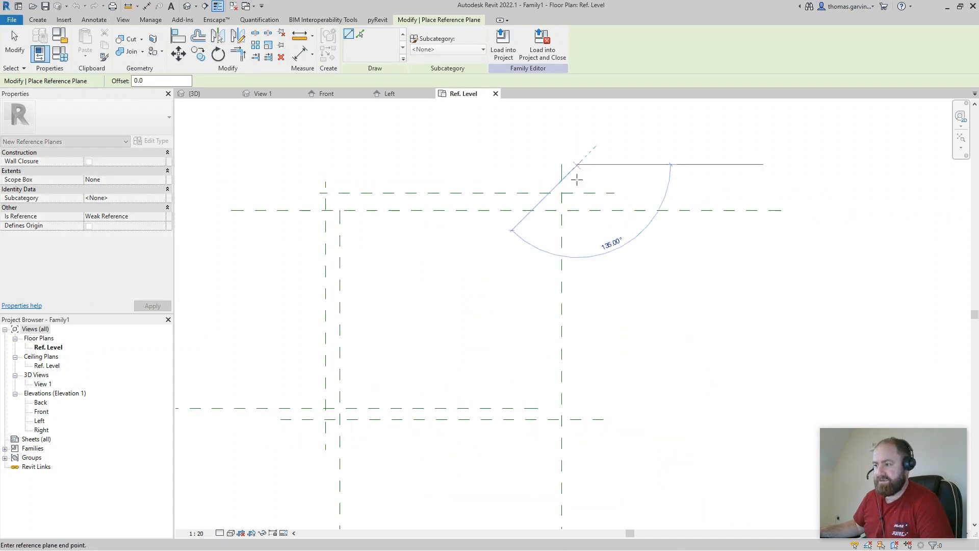
{"action": "left_click", "coordinate": [578, 450]}
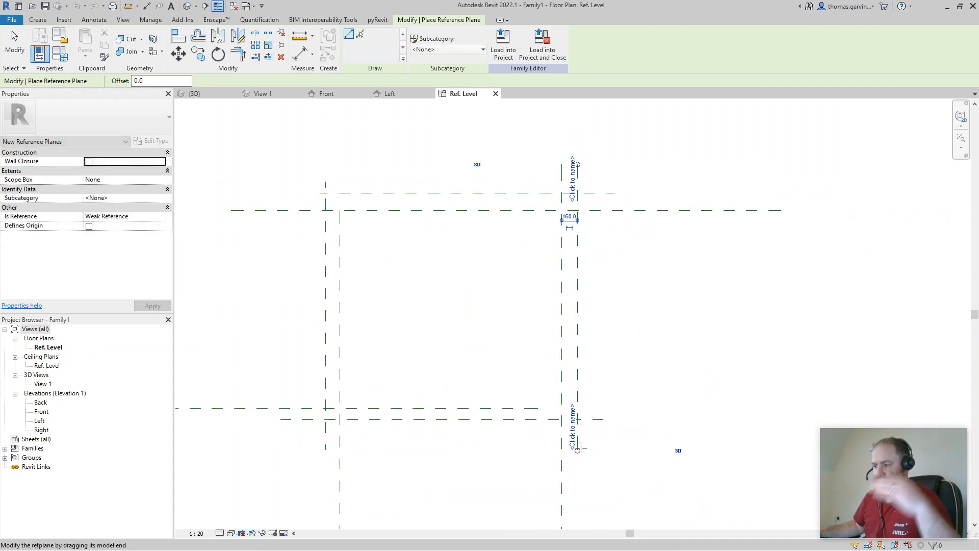
{"action": "key", "text": "Escape"}
{"action": "key", "text": "Escape"}
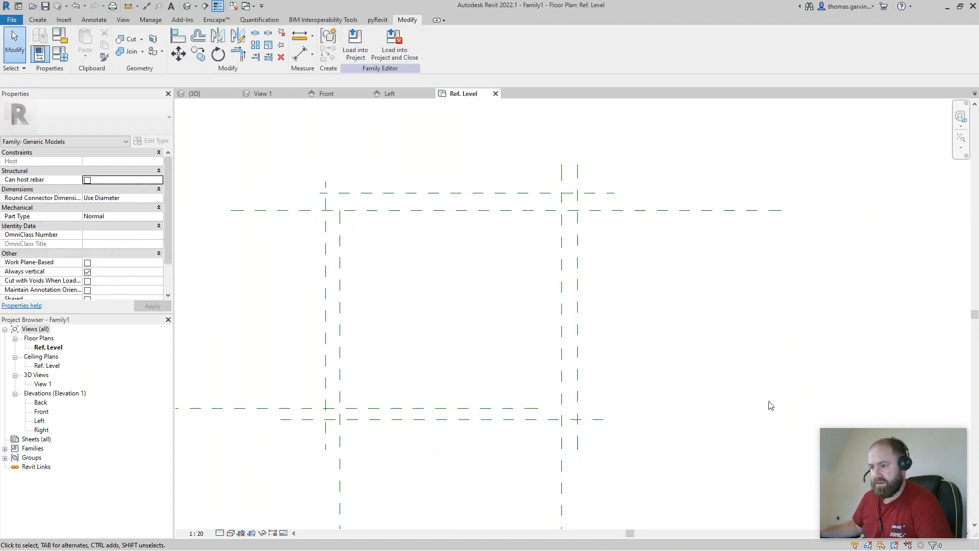
{"action": "middle_click_drag", "start_coordinate": [770, 404], "coordinate": [746, 343]}
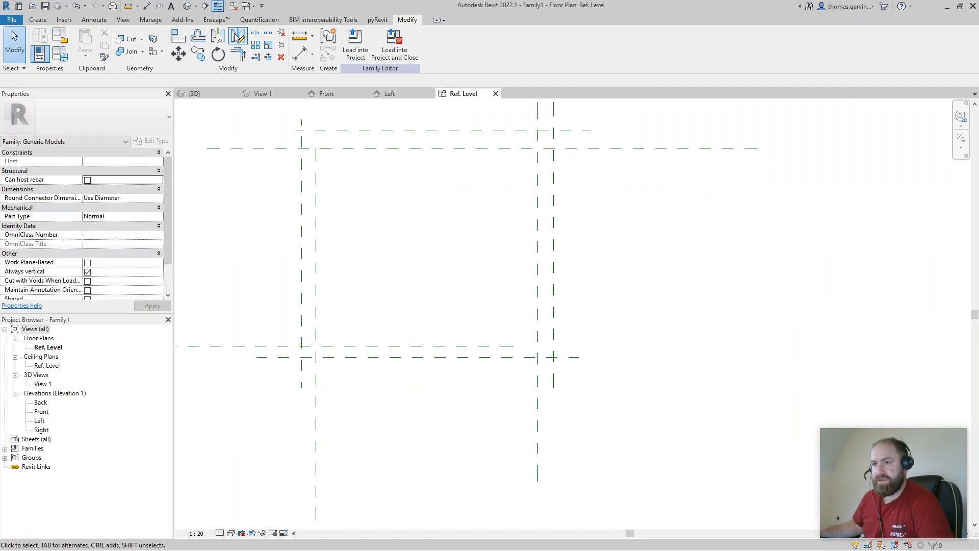
Add an aligned dimension between the two inner vertical reference planes, placed below the rectangle
{"action": "left_click", "coordinate": [147, 5]}
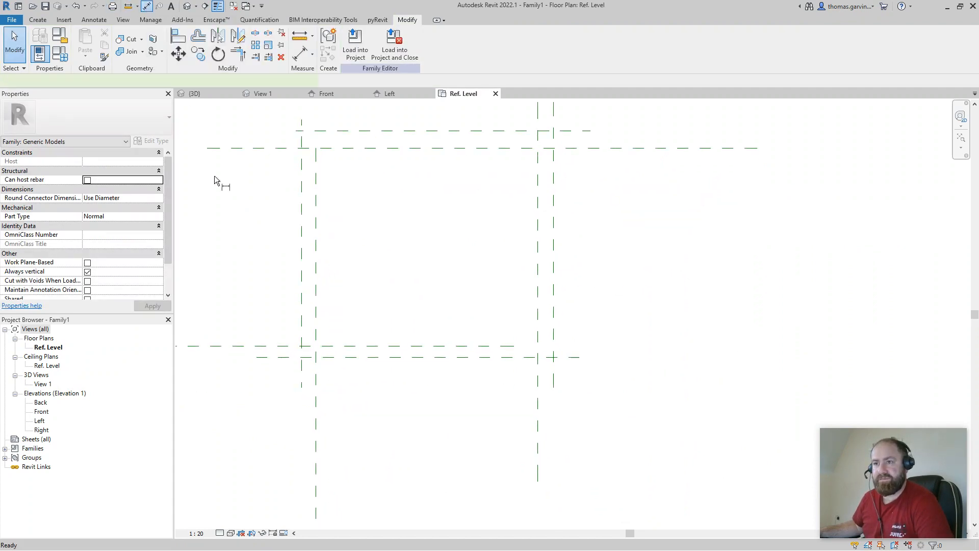
{"action": "left_click", "coordinate": [317, 378]}
{"action": "left_click", "coordinate": [538, 394]}
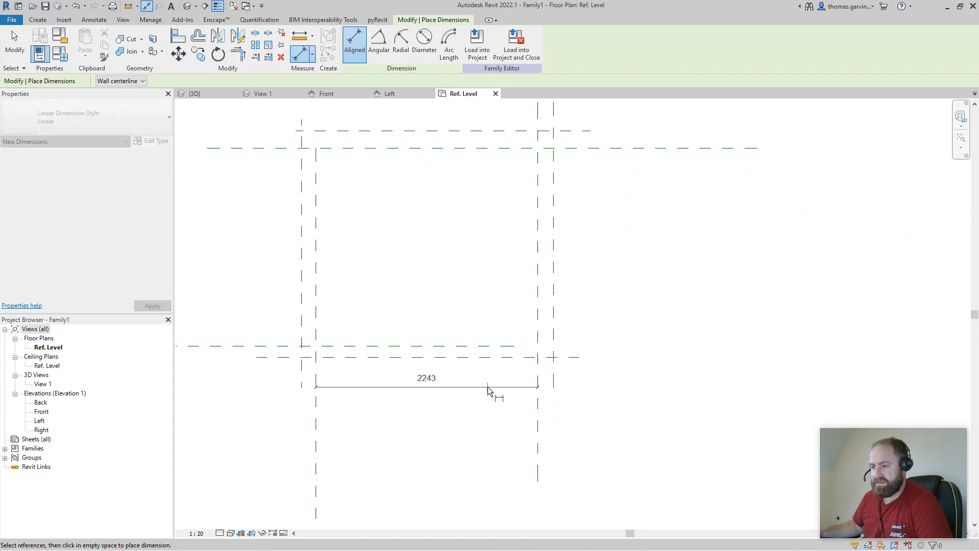
{"action": "left_click", "coordinate": [487, 386]}
Add an aligned dimension between the two inner horizontal reference planes, placed to the right of the rectangle
{"action": "left_click", "coordinate": [578, 357]}
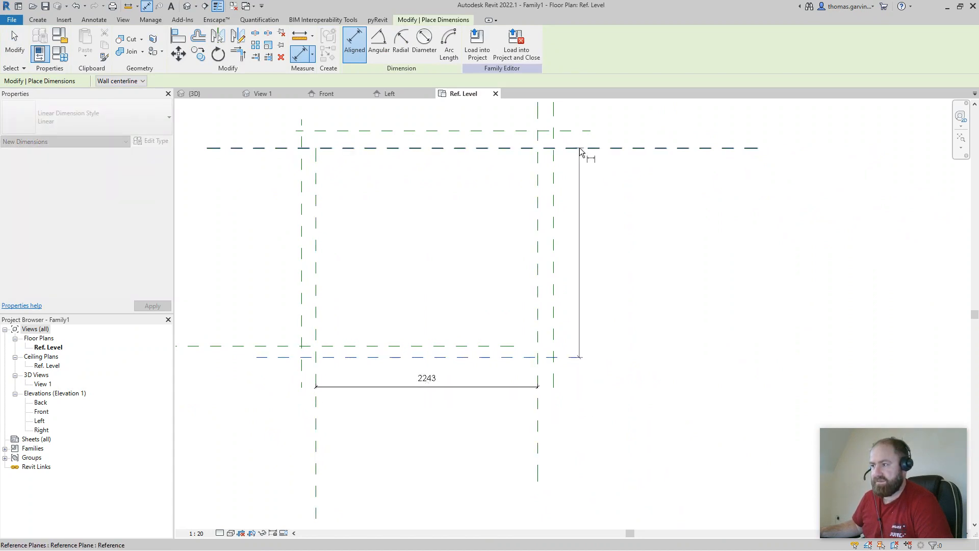
{"action": "key", "text": "Escape"}
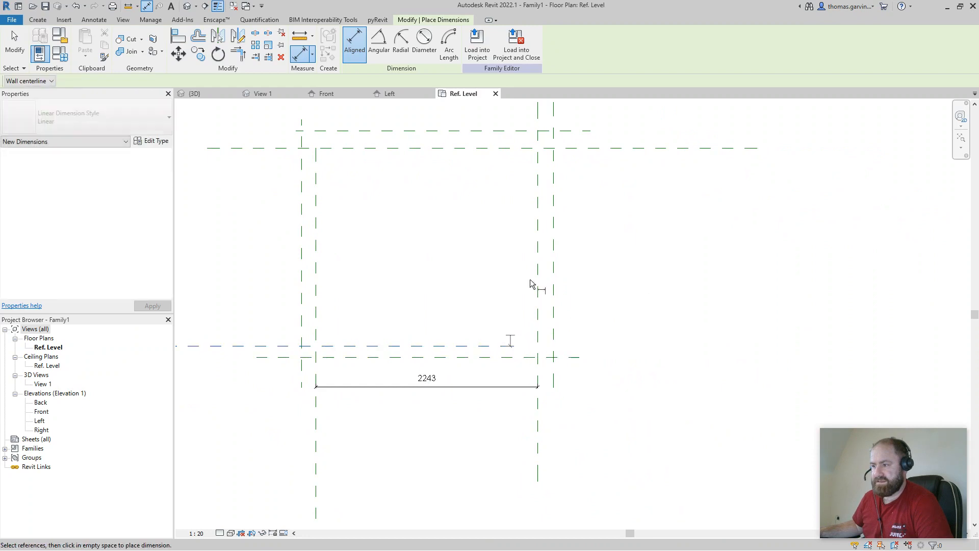
{"action": "left_click", "coordinate": [518, 346]}
{"action": "left_click", "coordinate": [577, 149]}
{"action": "left_click", "coordinate": [601, 246]}
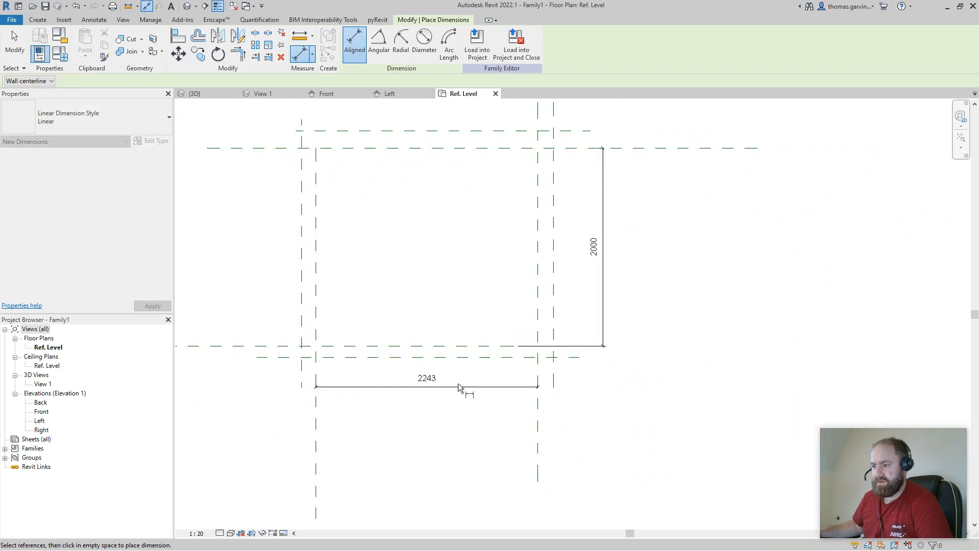
{"action": "key", "text": "Escape"}
{"action": "key", "text": "Escape"}
Label the horizontal dimension between the inner vertical planes with a new type parameter named Width
{"action": "left_click", "coordinate": [428, 387]}
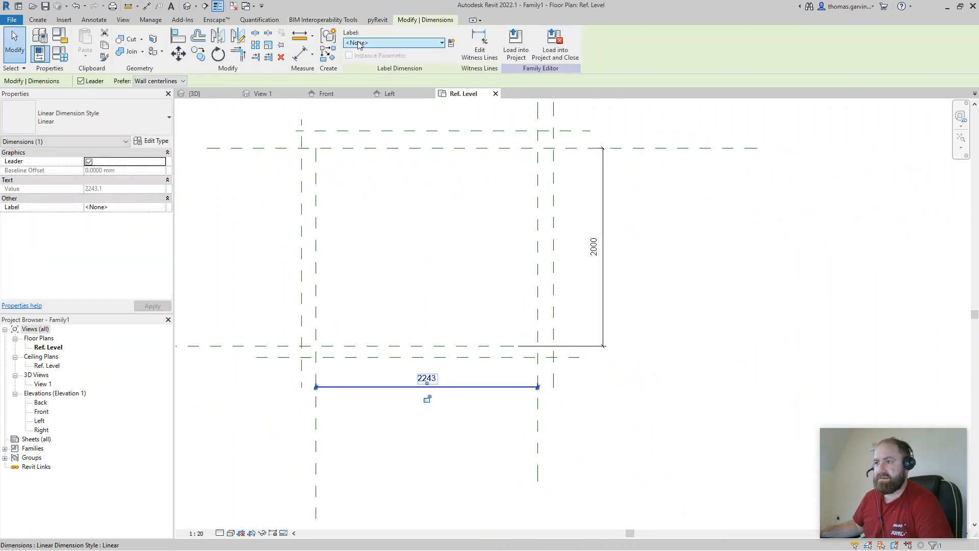
{"action": "left_click", "coordinate": [452, 43]}
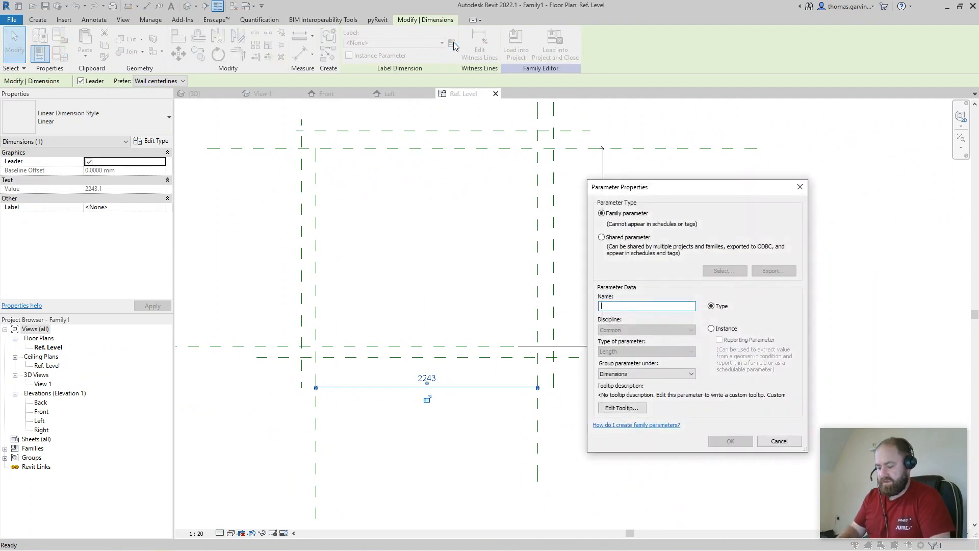
{"action": "type", "text": "Width"}
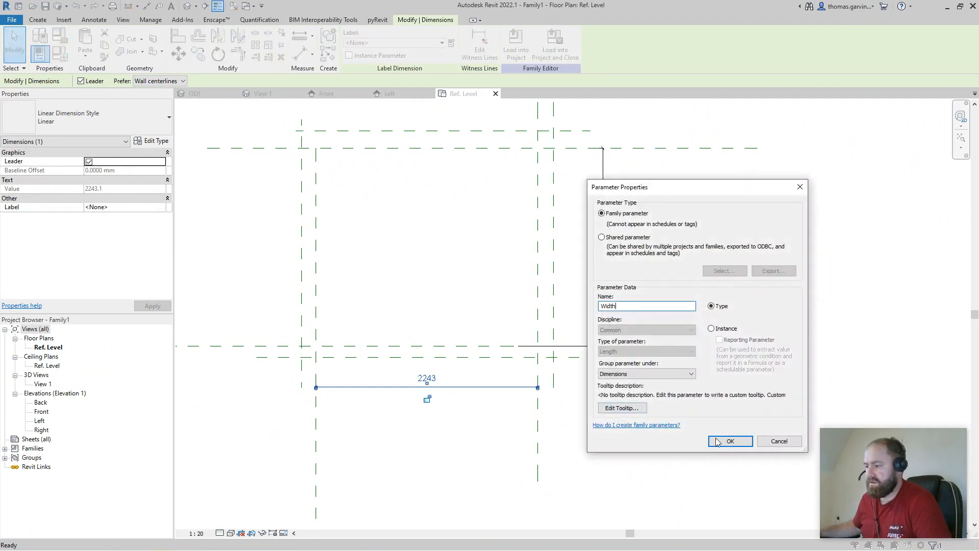
{"action": "left_click", "coordinate": [717, 442]}
Label the vertical dimension between the inner horizontal planes with a new type parameter named Depth
{"action": "left_click", "coordinate": [605, 246]}
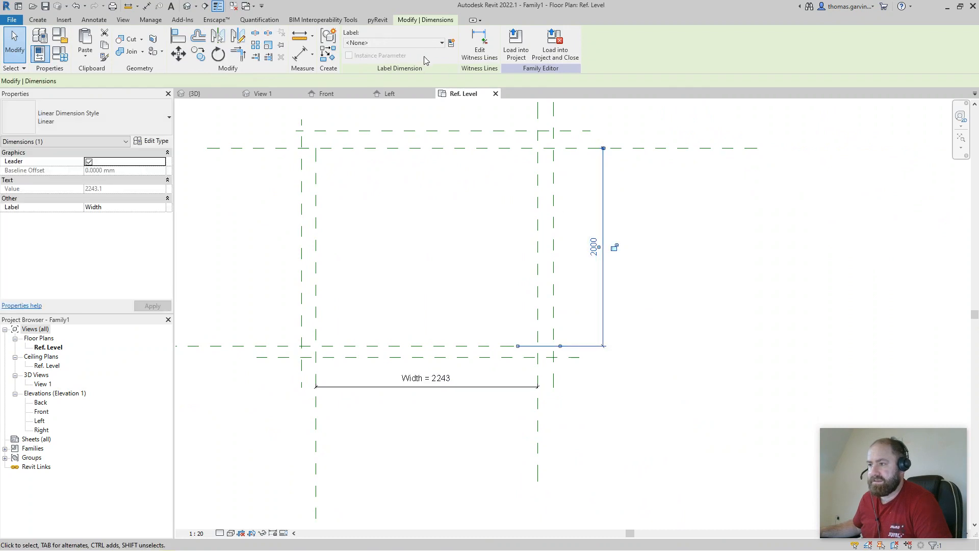
{"action": "left_click", "coordinate": [452, 43]}
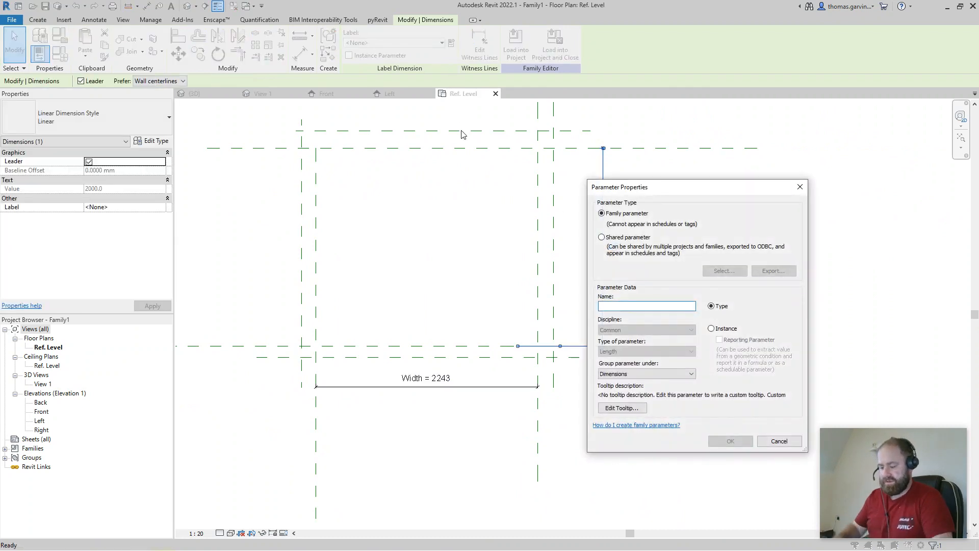
{"action": "type", "text": "Depth"}
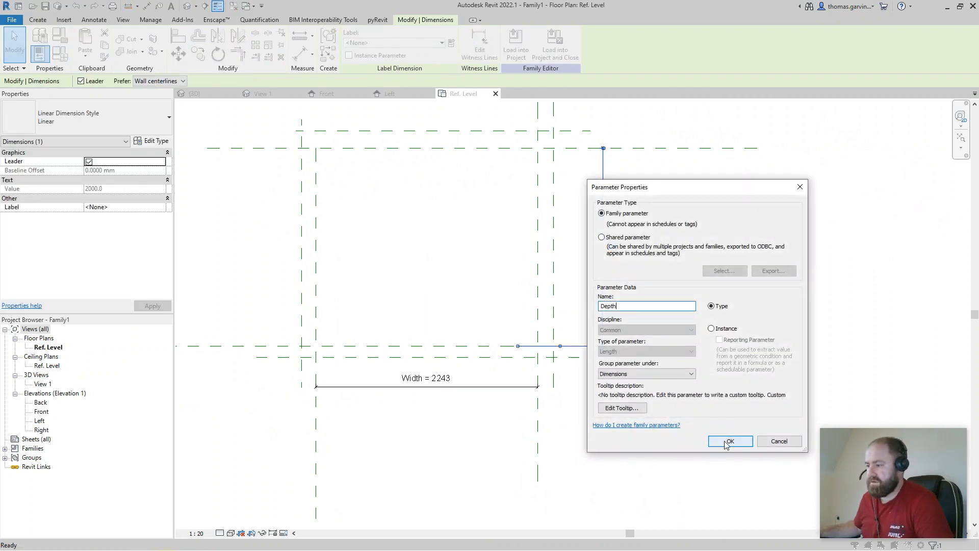
{"action": "left_click", "coordinate": [727, 443]}
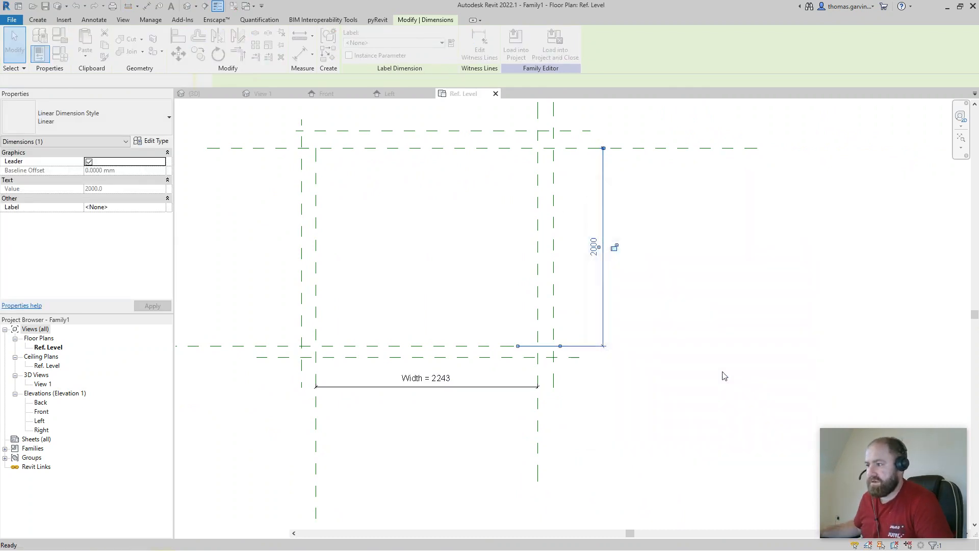
Dimension the upper and lower gaps between the inner and outer horizontal reference planes, in line with the Depth dimension
{"action": "left_click", "coordinate": [147, 6]}
{"action": "left_click", "coordinate": [483, 148]}
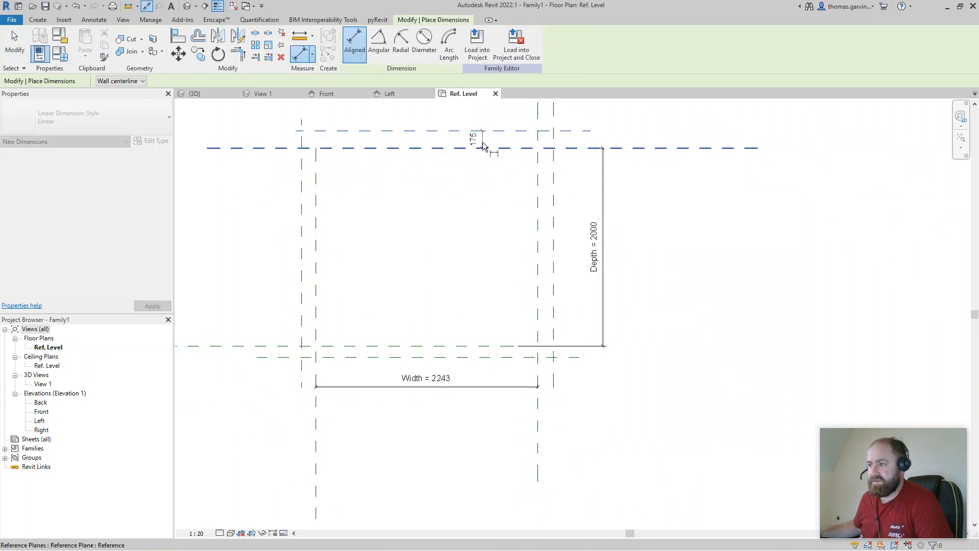
{"action": "left_click", "coordinate": [594, 138]}
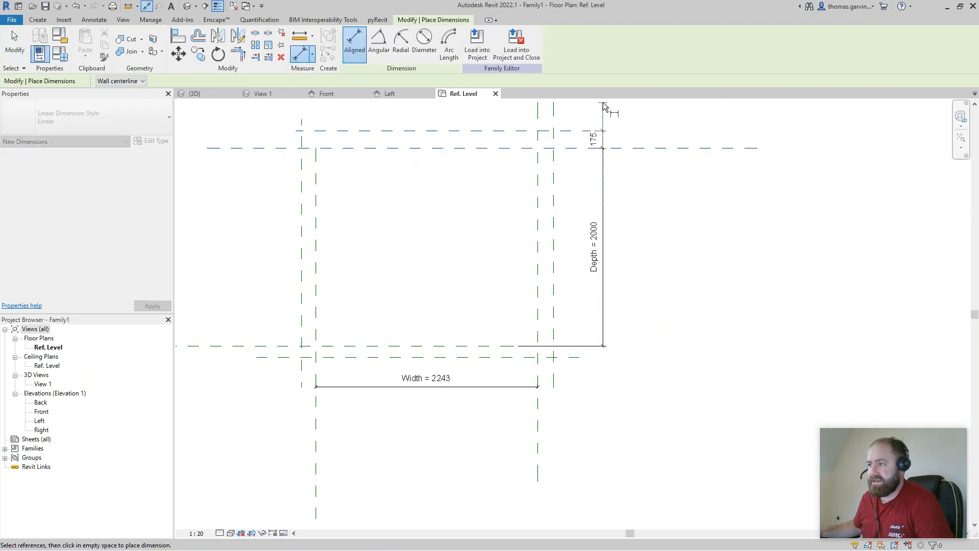
{"action": "left_click", "coordinate": [507, 346]}
{"action": "left_click", "coordinate": [505, 356]}
{"action": "left_click", "coordinate": [600, 400]}
{"action": "key", "text": "Escape"}
{"action": "key", "text": "Escape"}
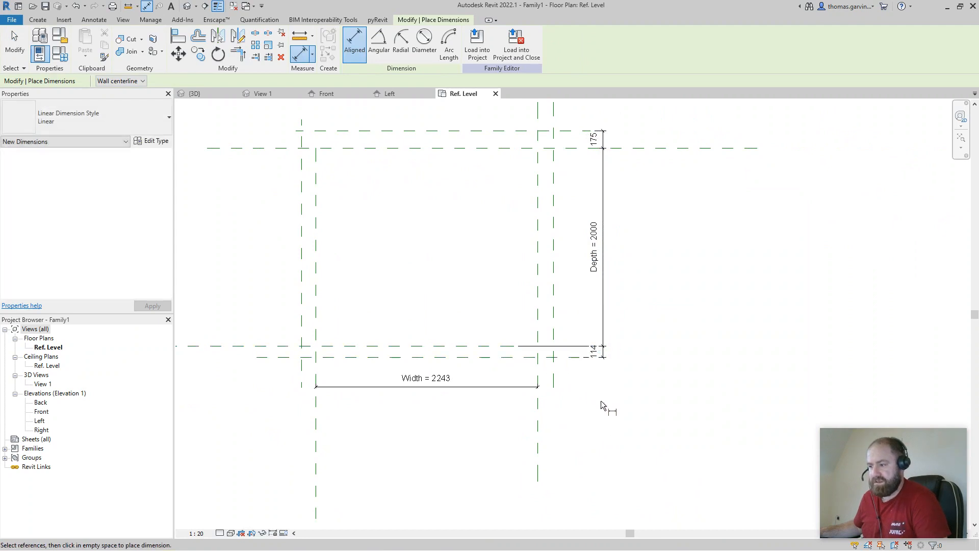
Label both horizontal-plane offset dimensions, above and below Depth, with a new type parameter named Soffit
{"action": "left_click", "coordinate": [602, 352]}
{"action": "left_click", "coordinate": [595, 136], "text": "ctrl"}
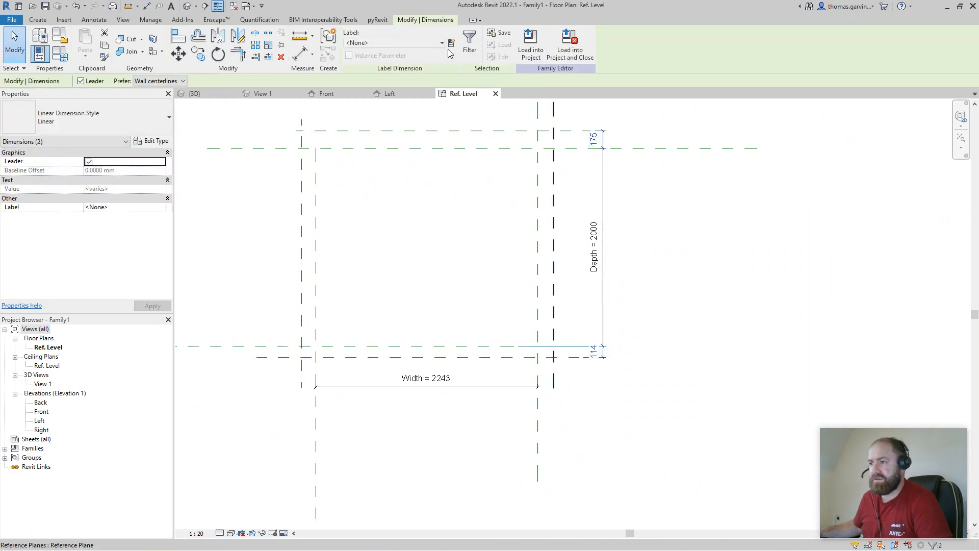
{"action": "left_click", "coordinate": [451, 43]}
{"action": "type", "text": "Soffit"}
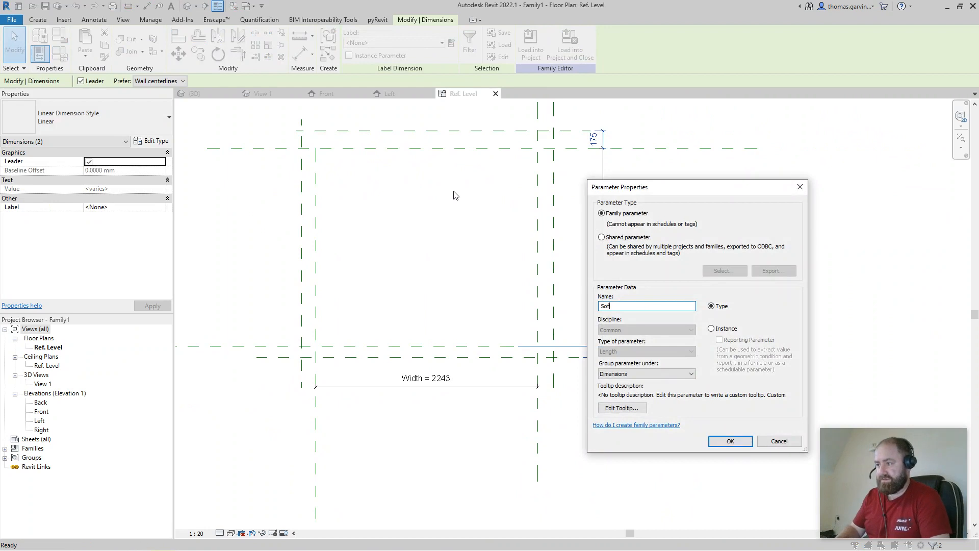
{"action": "left_click", "coordinate": [730, 441]}
Dimension the left and right gaps between the inner and outer vertical reference planes, placing both dimensions below the Width dimension
{"action": "left_click", "coordinate": [147, 7]}
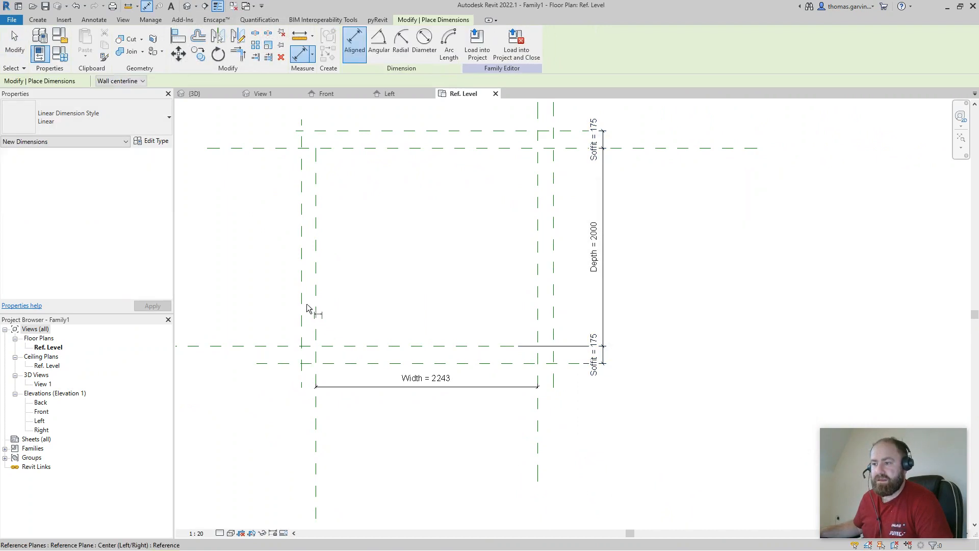
{"action": "left_click", "coordinate": [301, 300]}
{"action": "left_click", "coordinate": [316, 305]}
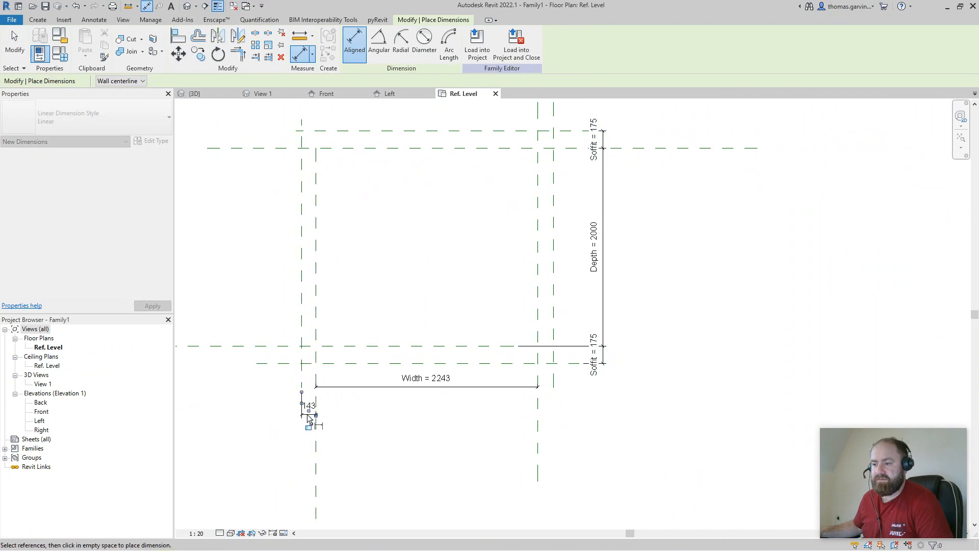
{"action": "left_click", "coordinate": [306, 413]}
{"action": "left_click", "coordinate": [538, 320]}
{"action": "left_click", "coordinate": [553, 323]}
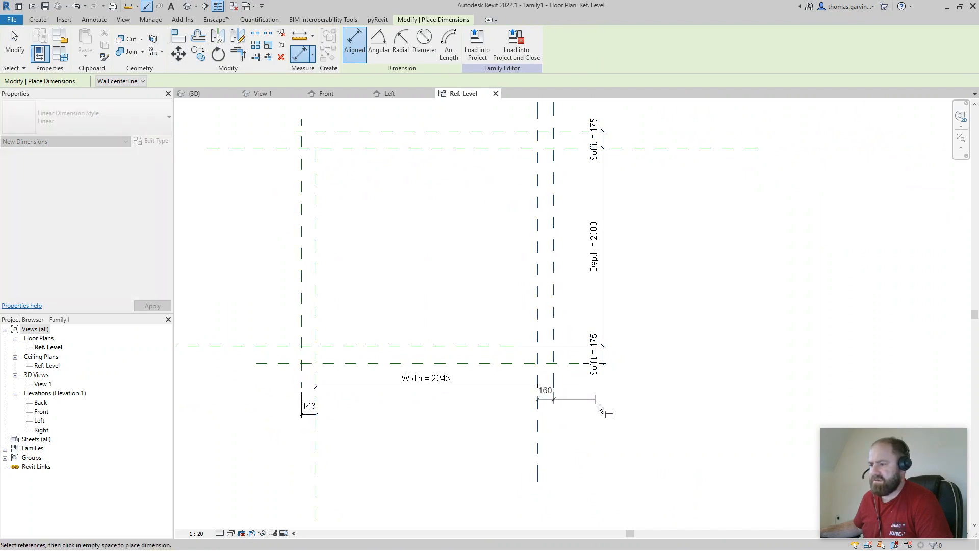
{"action": "left_click", "coordinate": [601, 412]}
{"action": "key", "text": "Escape"}
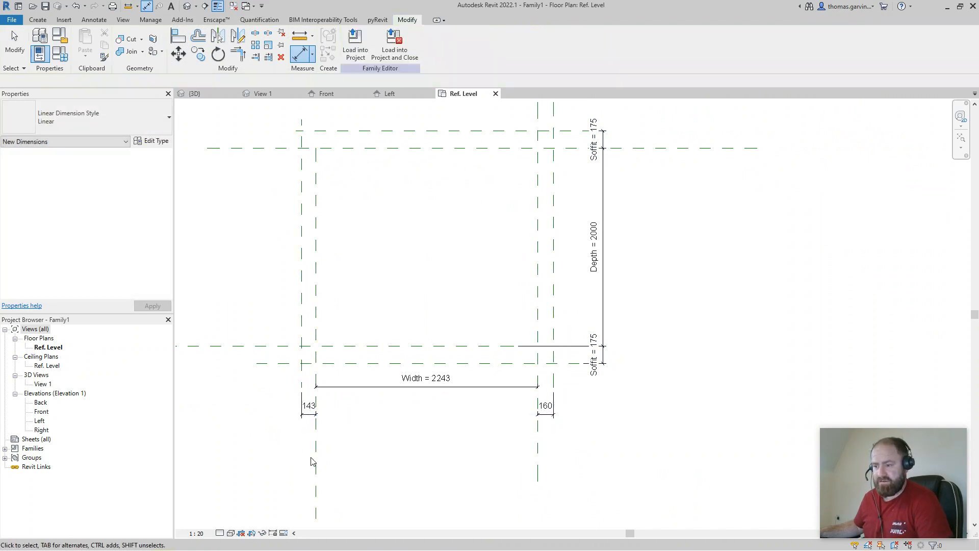
Label both vertical-plane offset dimensions with a new type parameter named Gable Overhang
{"action": "left_click", "coordinate": [308, 407]}
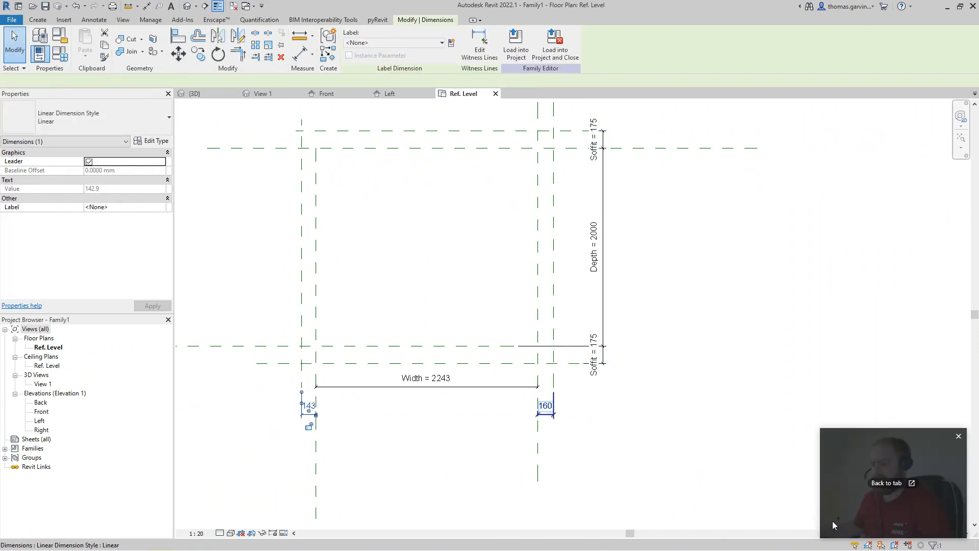
{"action": "left_click", "coordinate": [546, 409], "text": "ctrl"}
{"action": "left_click", "coordinate": [452, 43]}
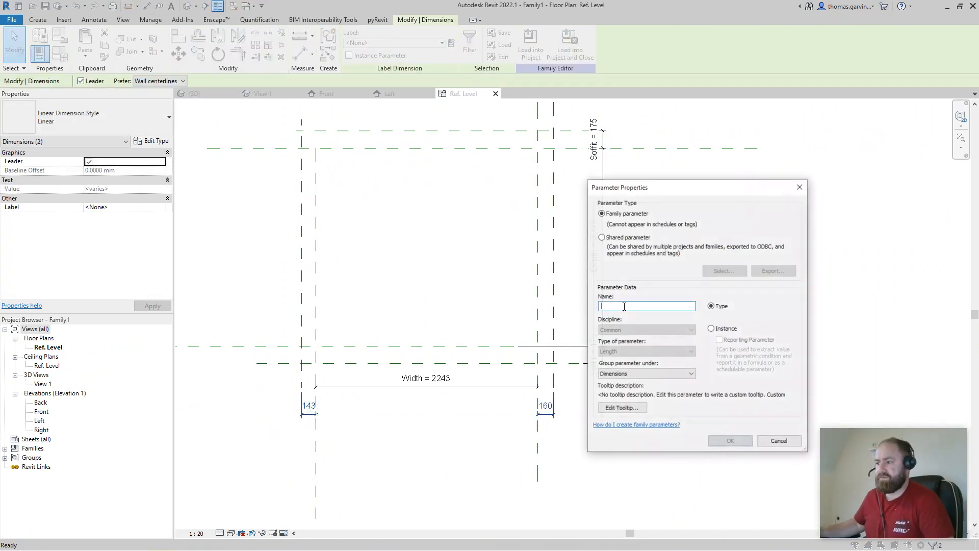
{"action": "type", "text": "Gable Over"}
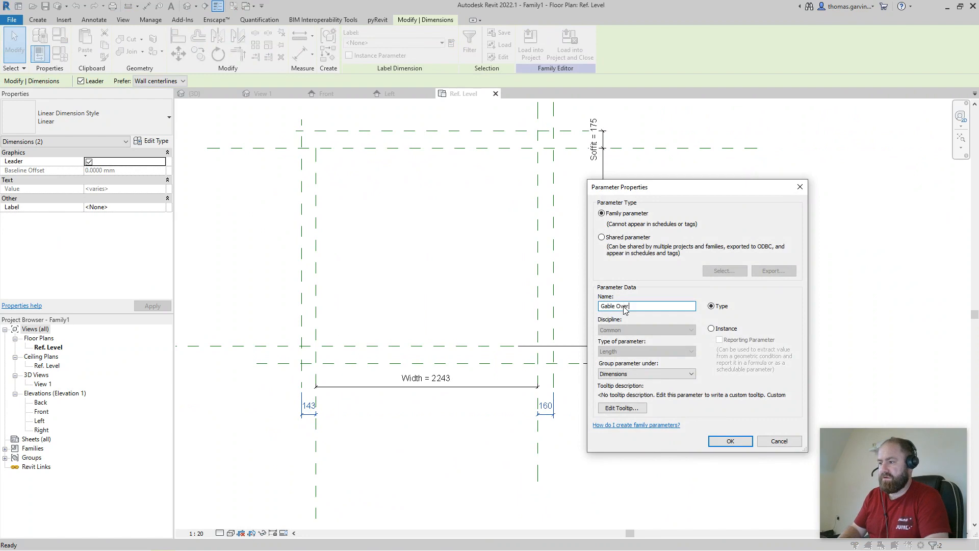
{"action": "type", "text": "hang"}
{"action": "left_click", "coordinate": [729, 442]}
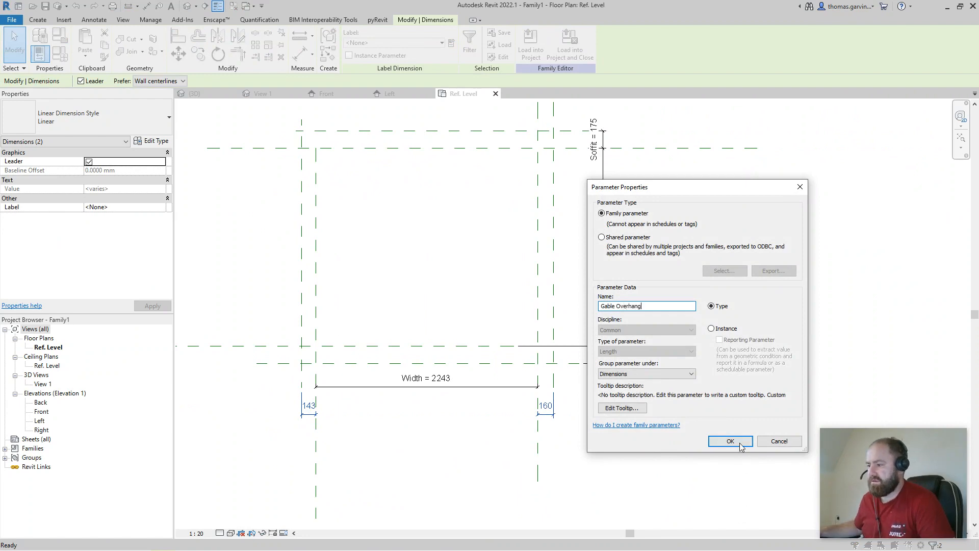
{"action": "middle_click_drag", "start_coordinate": [732, 243], "coordinate": [726, 271]}
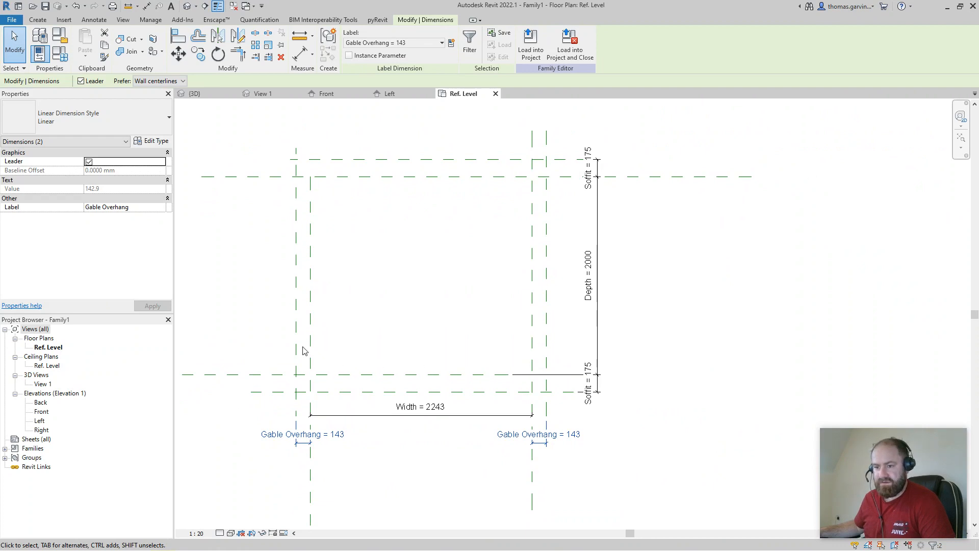
In the Left elevation, draw a horizontal reference plane about 521 mm below Ref. Level, spanning past all the vertical planes
{"action": "double_click", "coordinate": [40, 421]}
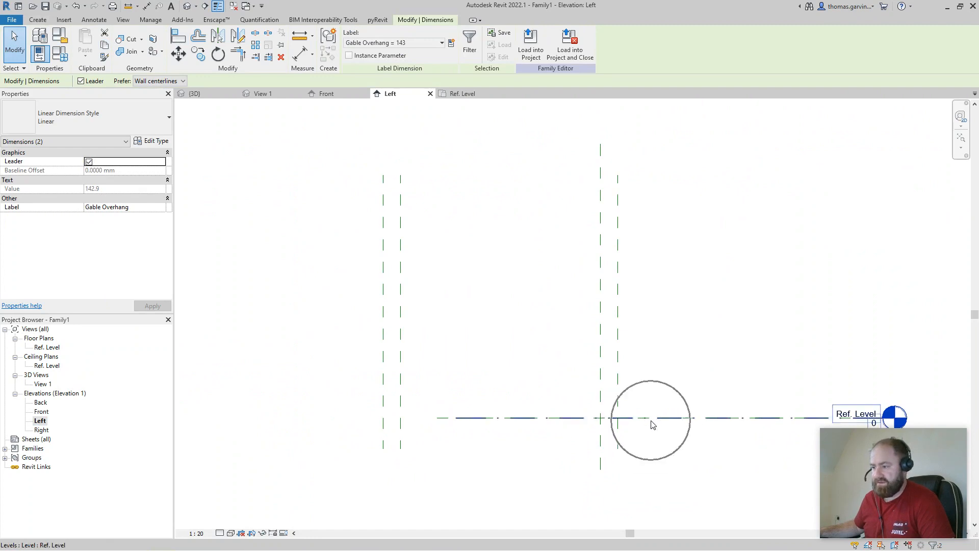
{"action": "left_click", "coordinate": [48, 22]}
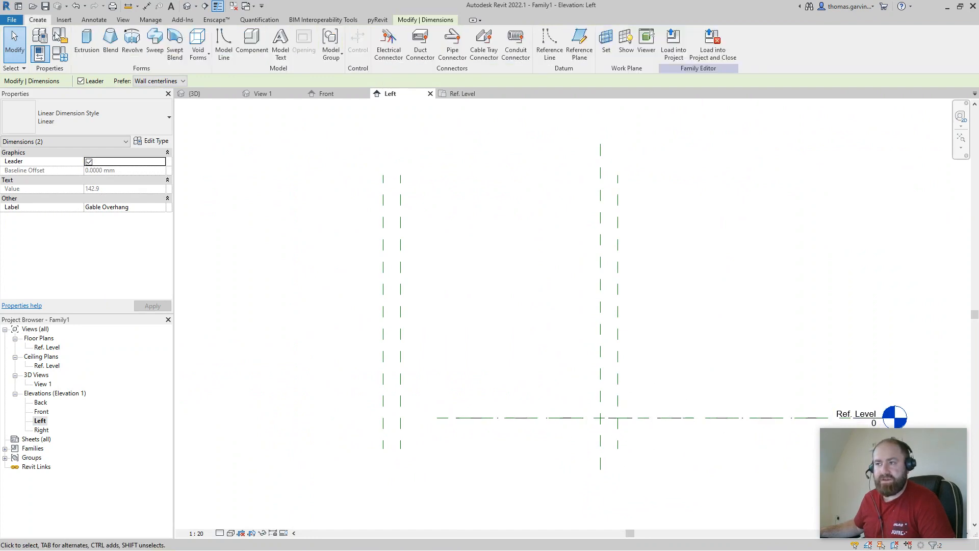
{"action": "left_click", "coordinate": [575, 40]}
{"action": "left_click", "coordinate": [349, 470]}
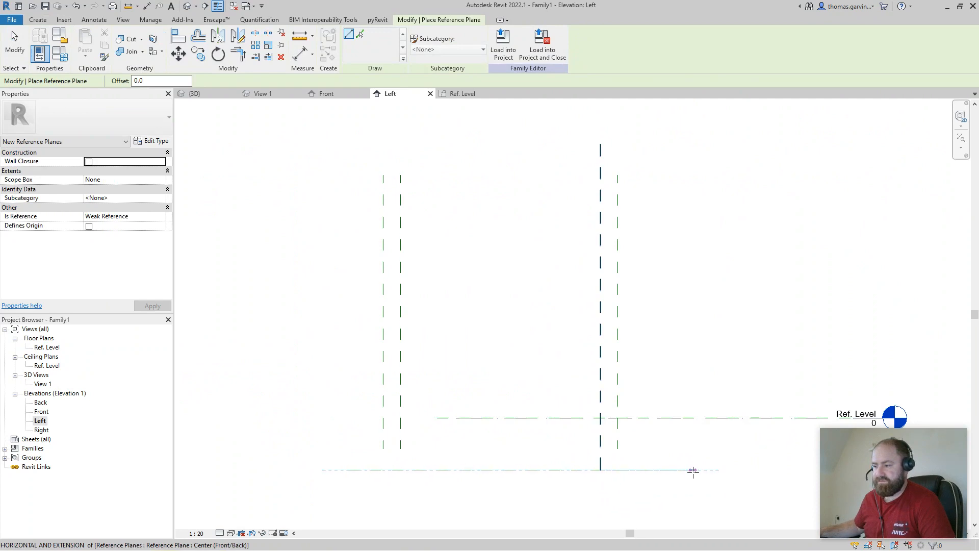
{"action": "left_click", "coordinate": [692, 469]}
Draw two horizontal reference planes above Ref. Level, one about 1525 mm up and another about 160 mm above it
{"action": "left_click", "coordinate": [339, 266]}
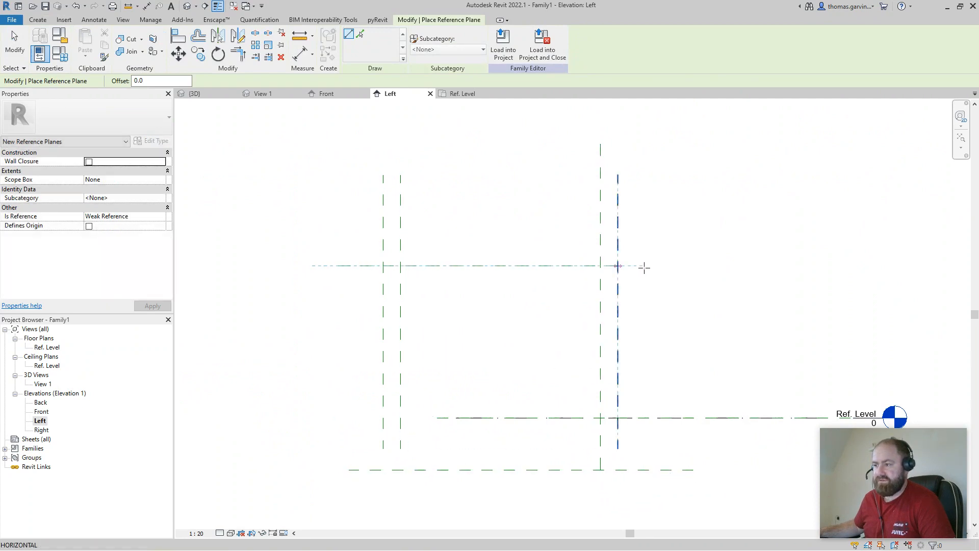
{"action": "left_click", "coordinate": [692, 266]}
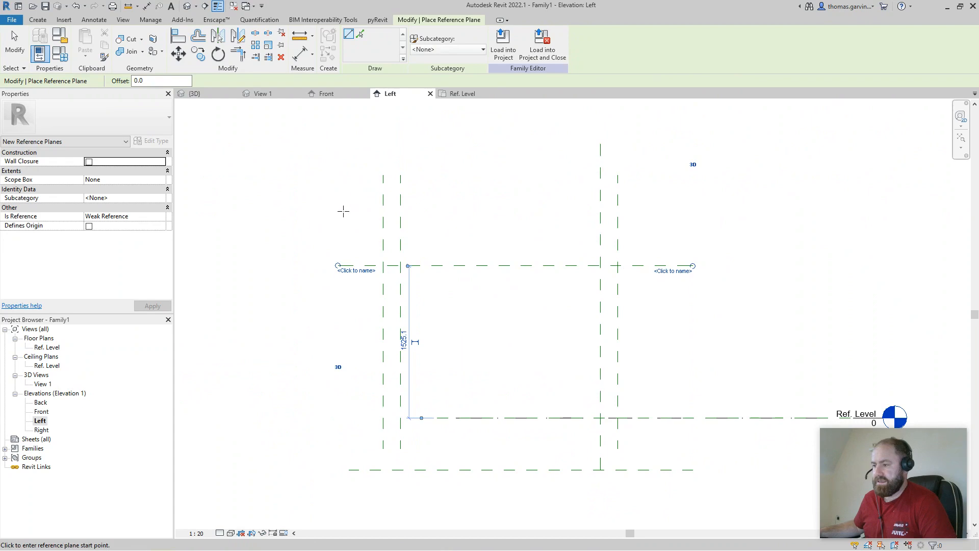
{"action": "left_click", "coordinate": [337, 249]}
{"action": "left_click", "coordinate": [691, 249]}
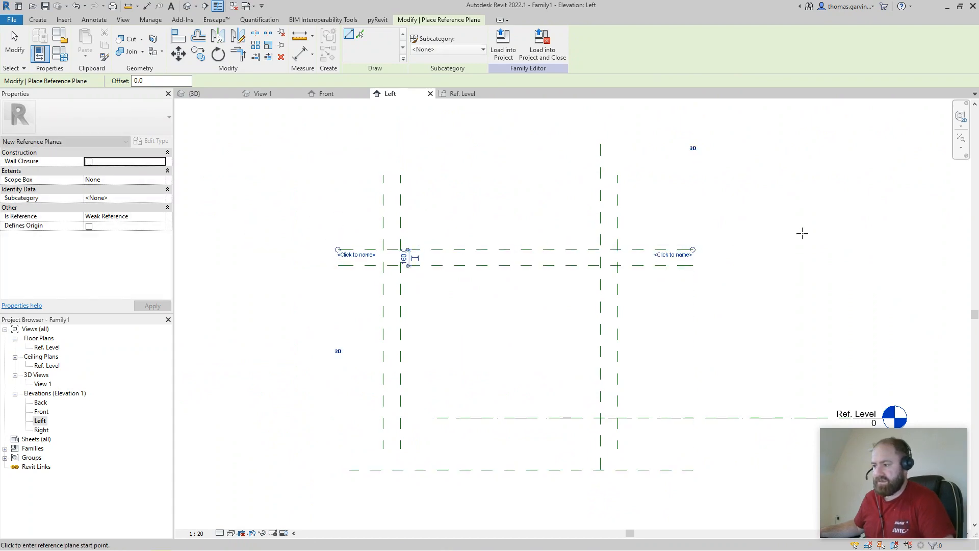
{"action": "key", "text": "Escape"}
{"action": "key", "text": "Escape"}
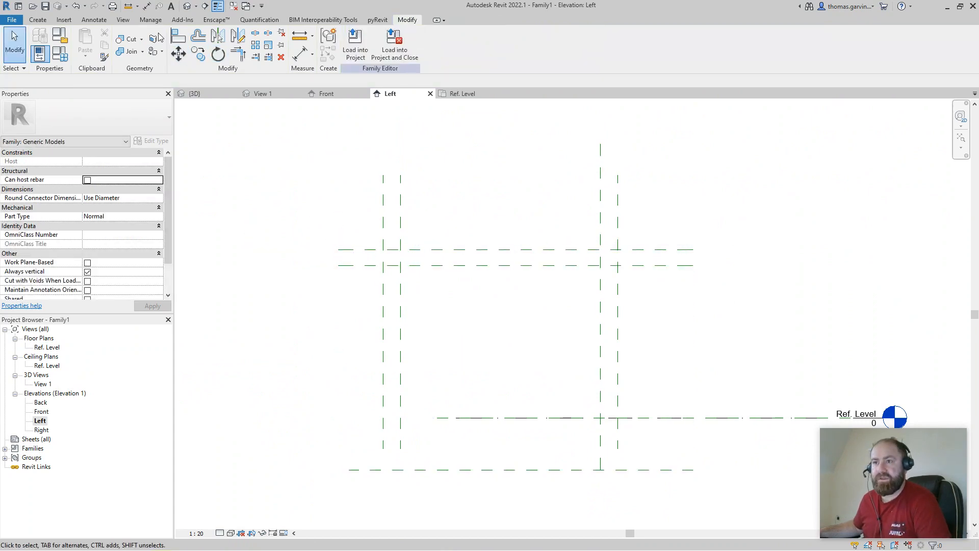
Dimension from Ref. Level down to the lowest plane and up to the first upper plane, with both dimensions in line
{"action": "left_click", "coordinate": [146, 7]}
{"action": "left_click", "coordinate": [673, 417]}
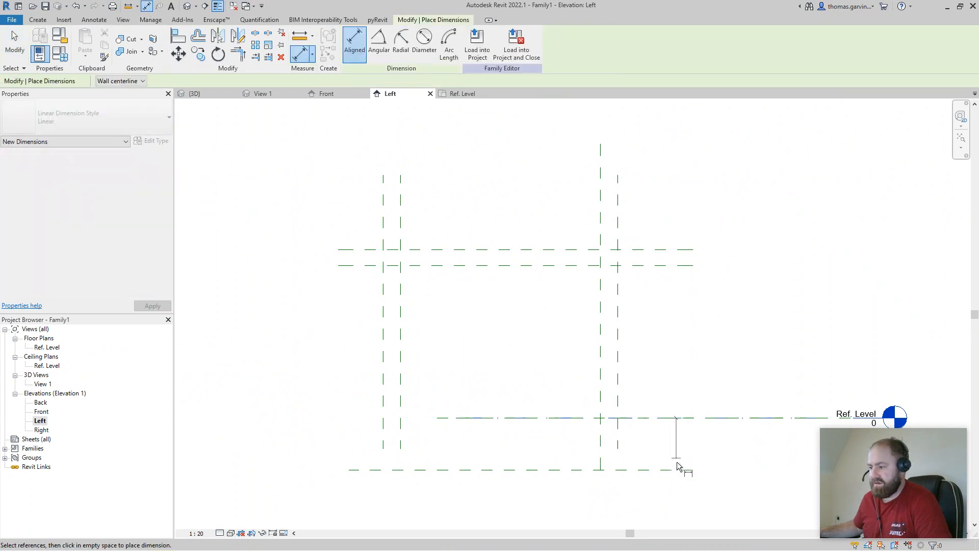
{"action": "left_click", "coordinate": [678, 470]}
{"action": "left_click", "coordinate": [672, 443]}
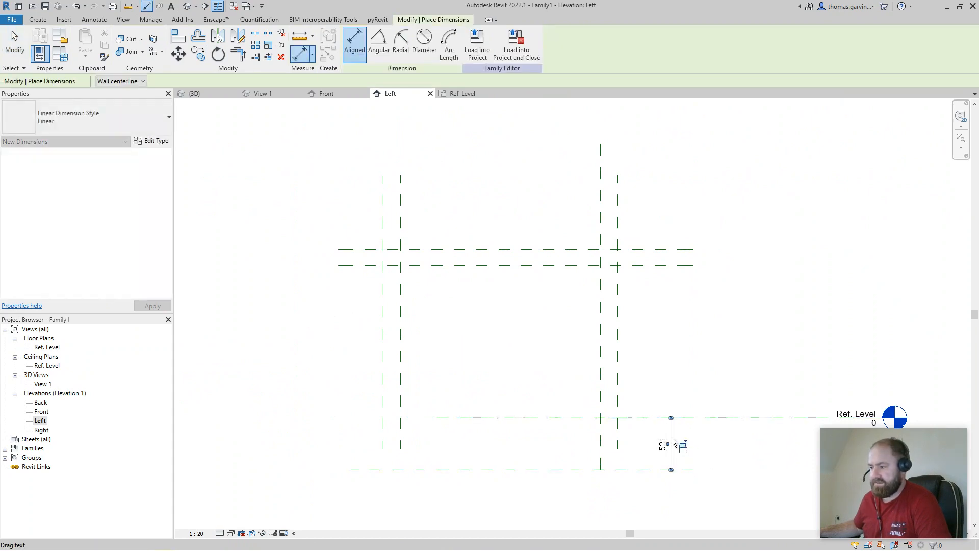
{"action": "left_click", "coordinate": [647, 419]}
{"action": "left_click", "coordinate": [666, 266]}
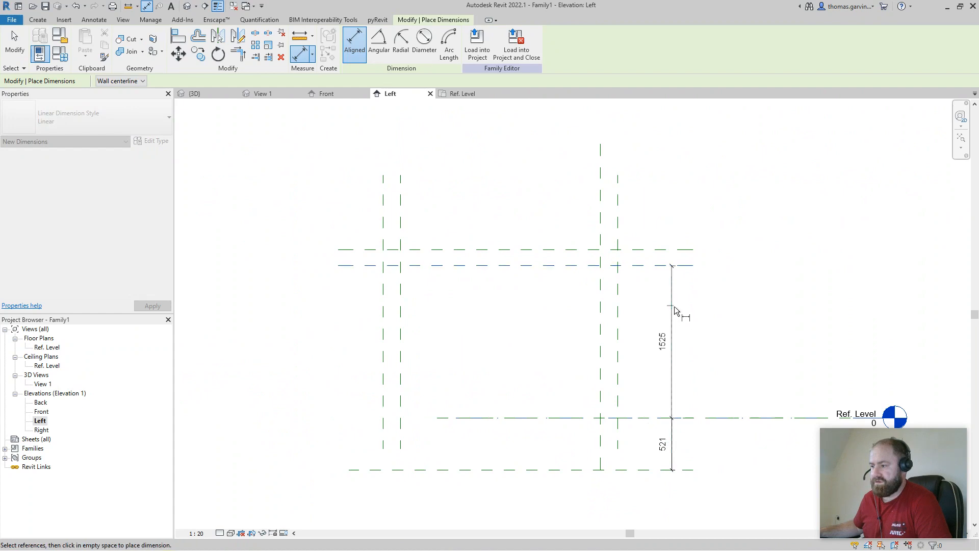
{"action": "left_click", "coordinate": [675, 307]}
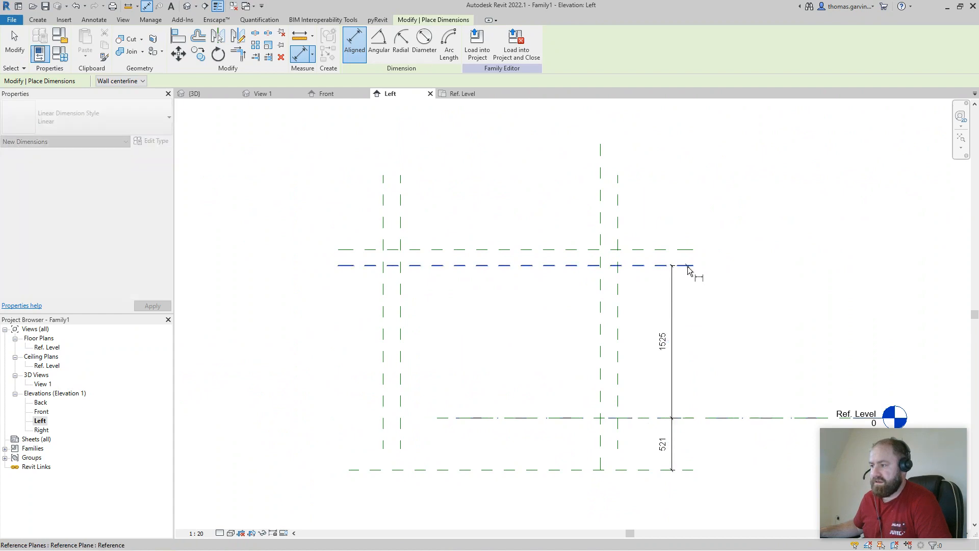
Dimension the gap between the two upper horizontal reference planes, in line with the dimensions below
{"action": "left_click", "coordinate": [686, 250]}
{"action": "left_click", "coordinate": [681, 266]}
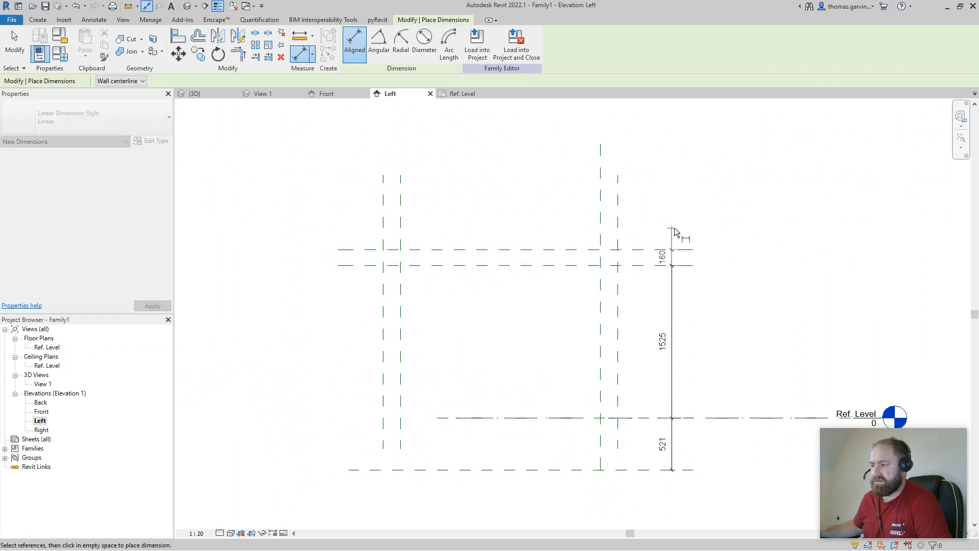
{"action": "left_click", "coordinate": [674, 227]}
{"action": "key", "text": "Escape"}
{"action": "key", "text": "Escape"}
Label the dimension below Ref. Level with a new type parameter named Ground to Found
{"action": "left_click", "coordinate": [672, 451]}
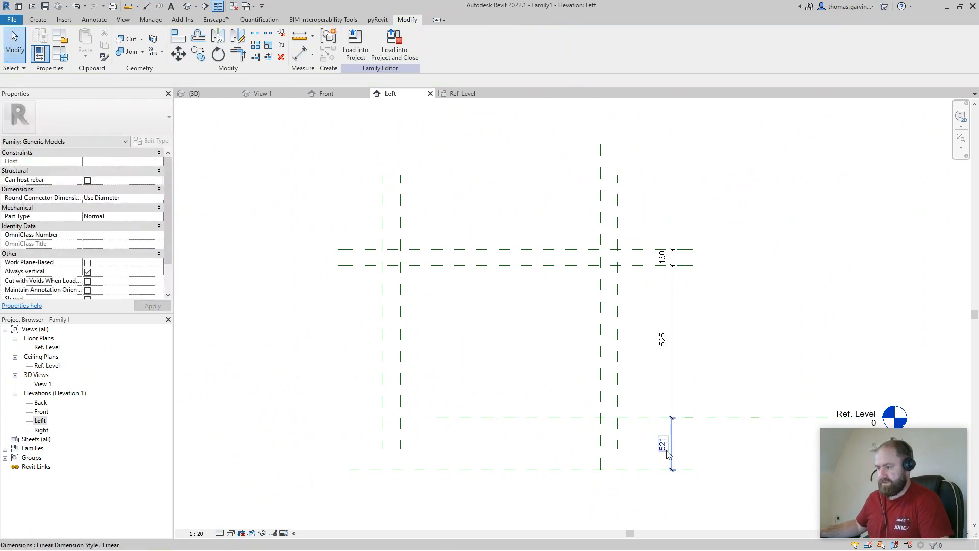
{"action": "left_click", "coordinate": [452, 44]}
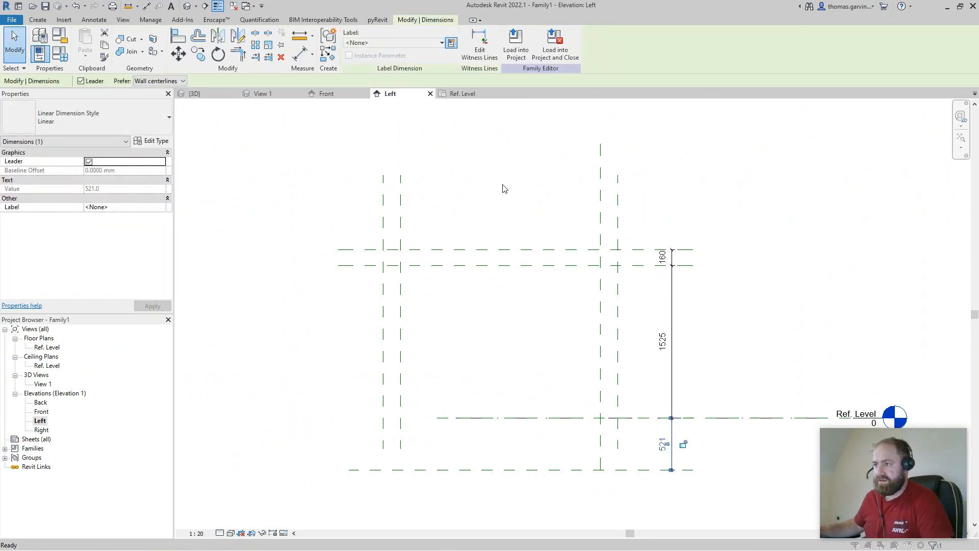
{"action": "type", "text": "G"}
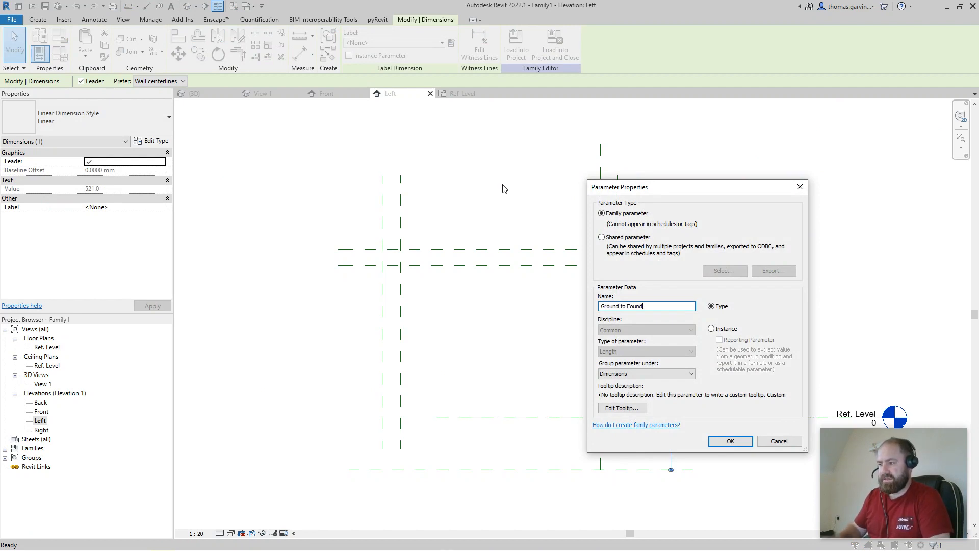
{"action": "type", "text": "round to Found"}
{"action": "left_click", "coordinate": [729, 440]}
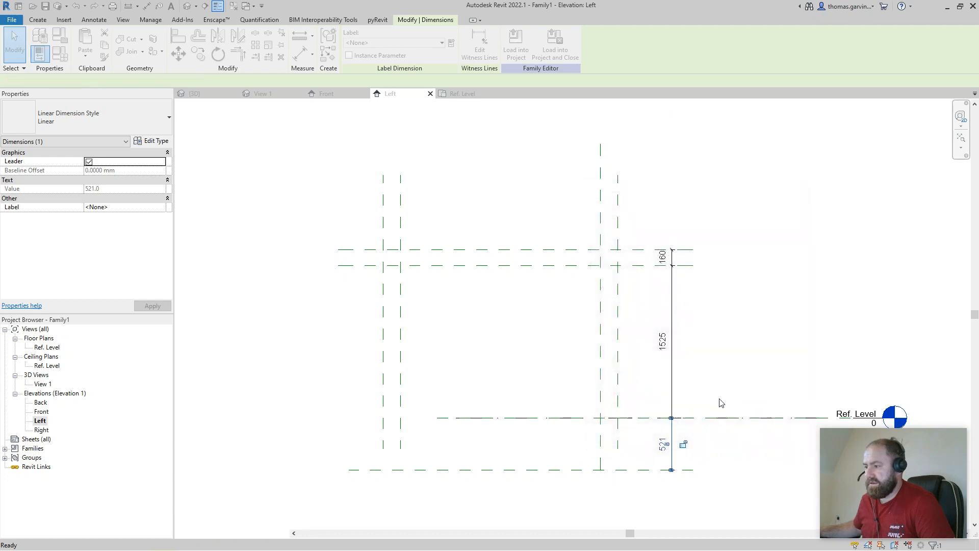
Label the dimension from Ref. Level to the first upper plane with a new type parameter named Ground to Soffit
{"action": "left_click", "coordinate": [452, 43]}
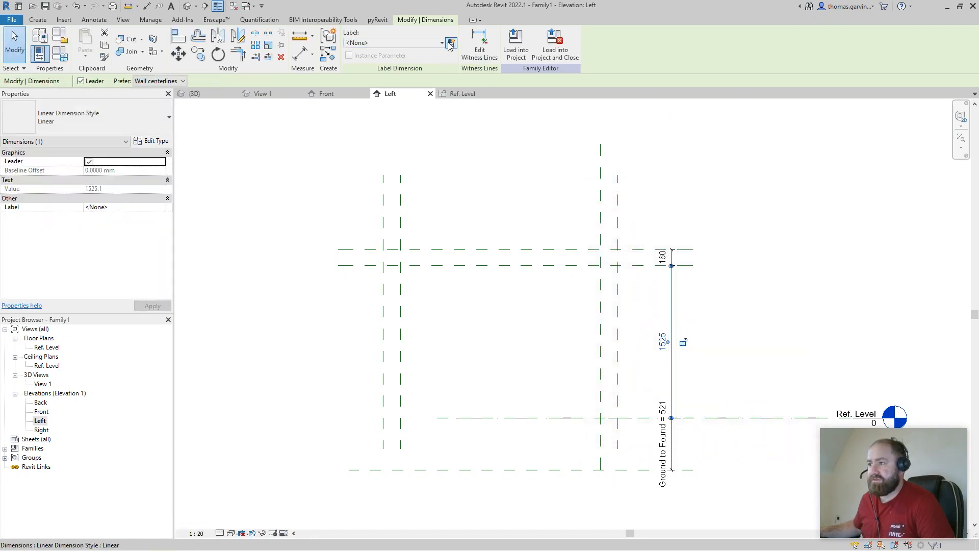
{"action": "type", "text": "Gron"}
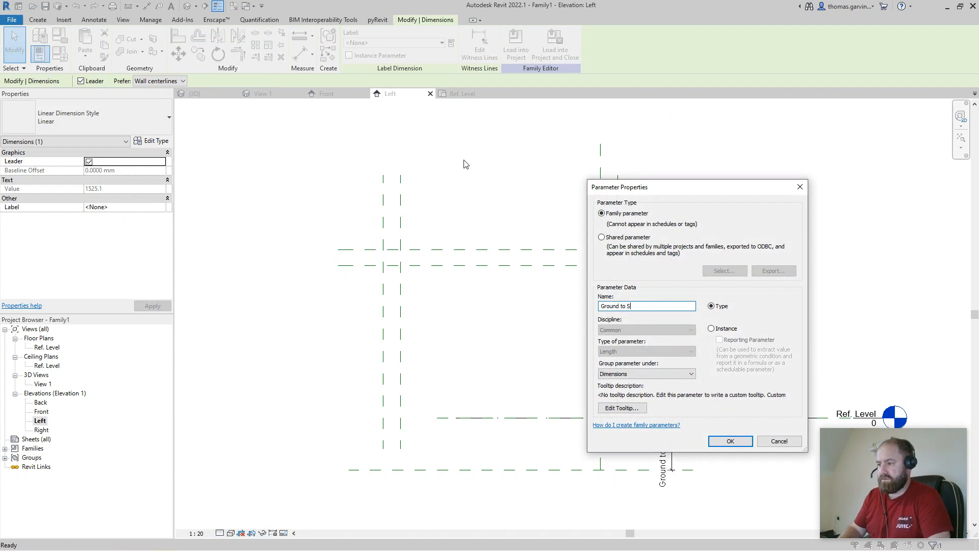
{"action": "left_click", "coordinate": [751, 442]}
Label the dimension between the two upper horizontal planes with a new type parameter named Fascia
{"action": "left_click", "coordinate": [664, 257]}
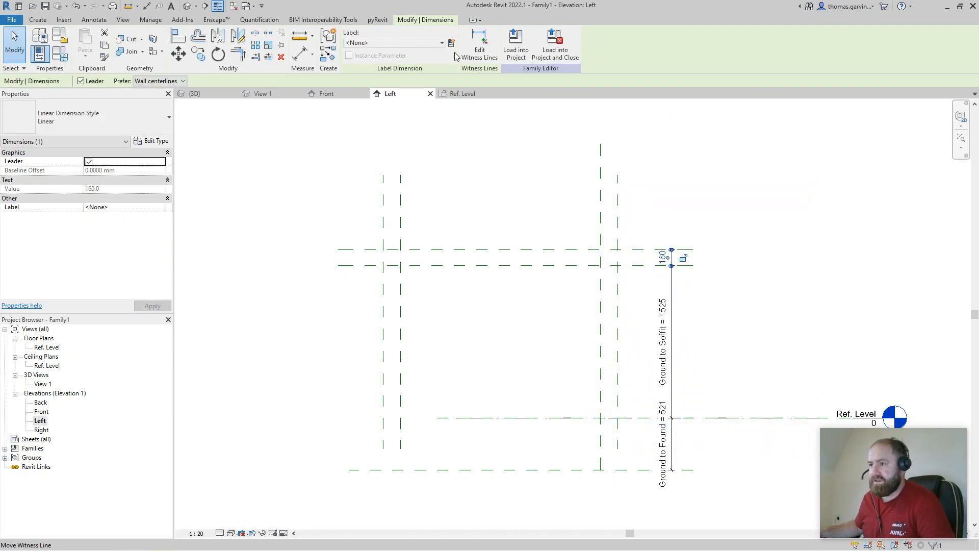
{"action": "left_click", "coordinate": [452, 44]}
{"action": "type", "text": "Fascia"}
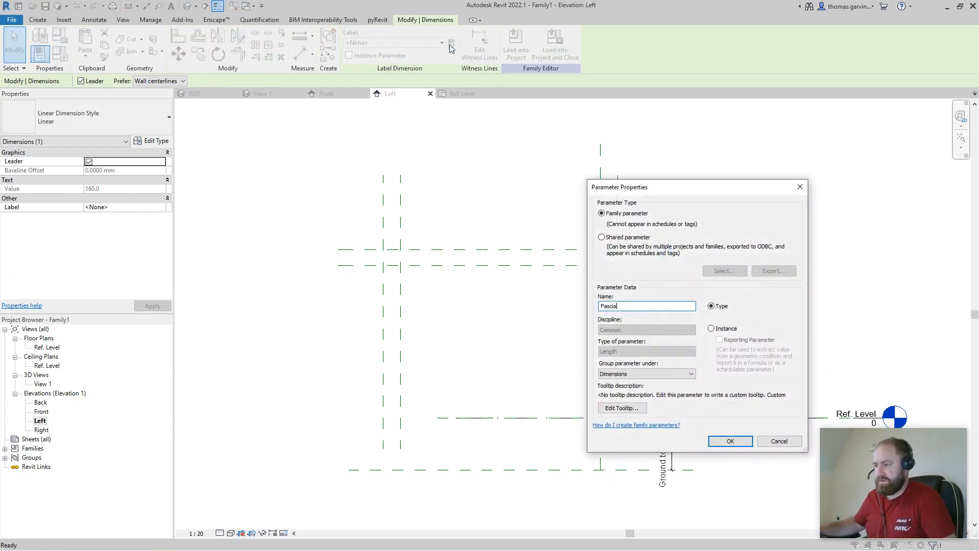
{"action": "left_click", "coordinate": [731, 441]}
{"action": "left_click", "coordinate": [818, 162]}
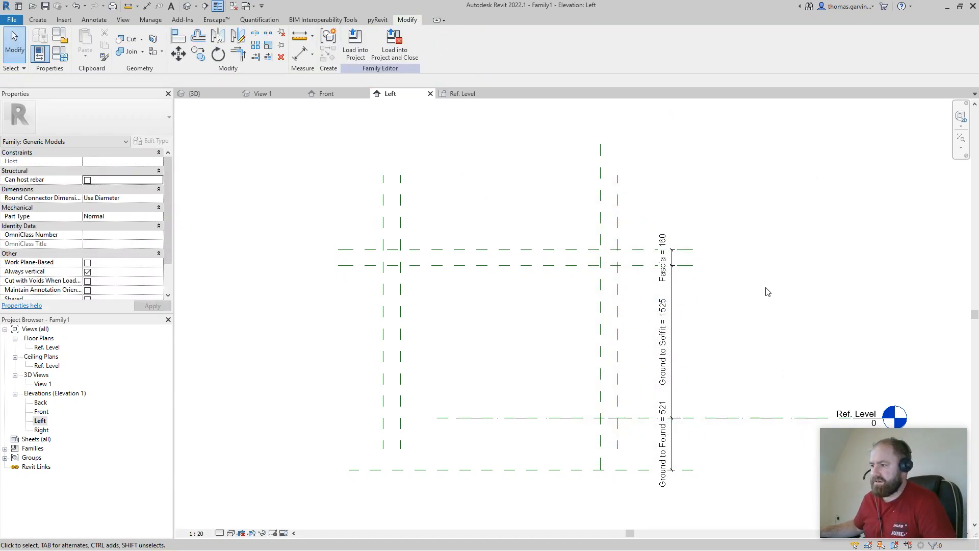
Draw a reference line about 1280 mm long, rising right at about 40° from the intersection of the topmost plane and left outer plane
{"action": "left_click", "coordinate": [38, 20]}
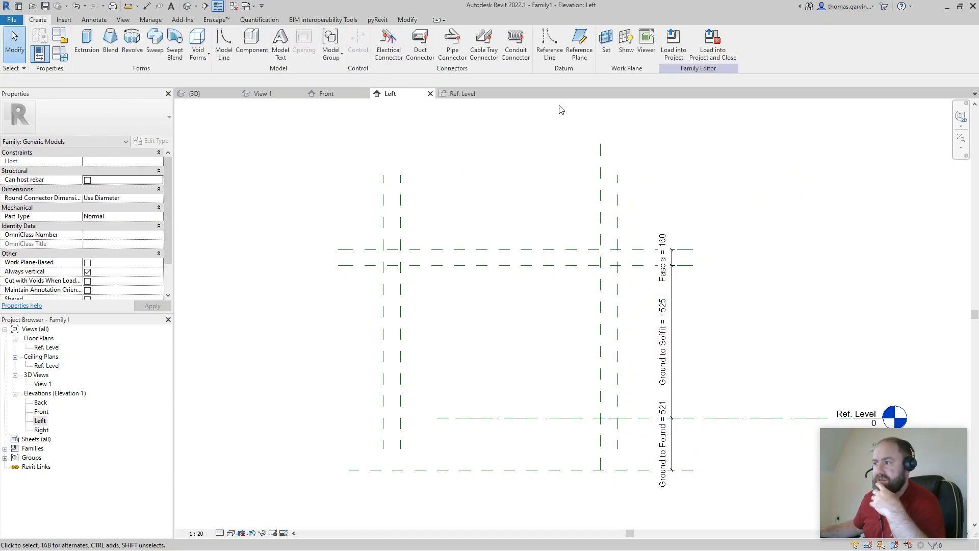
{"action": "left_click", "coordinate": [550, 45]}
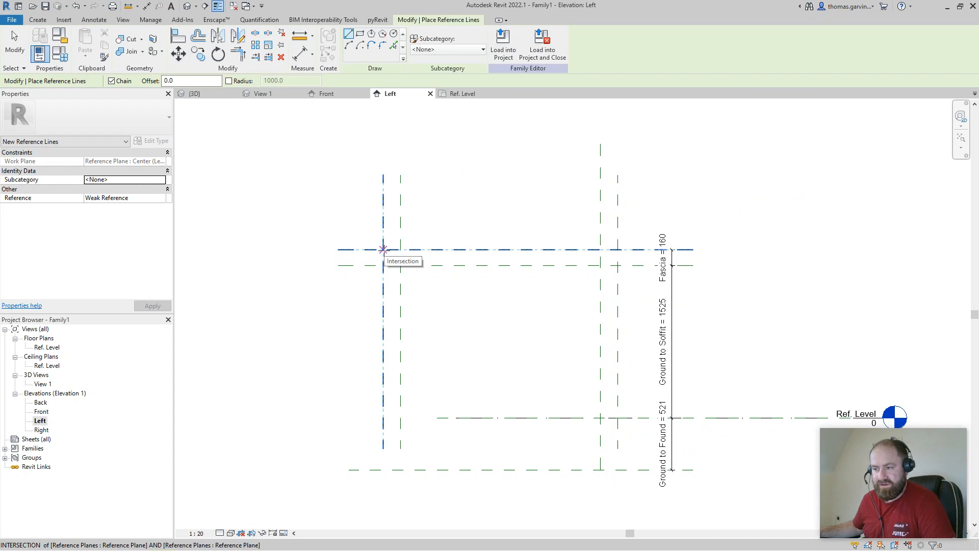
{"action": "left_click", "coordinate": [383, 249]}
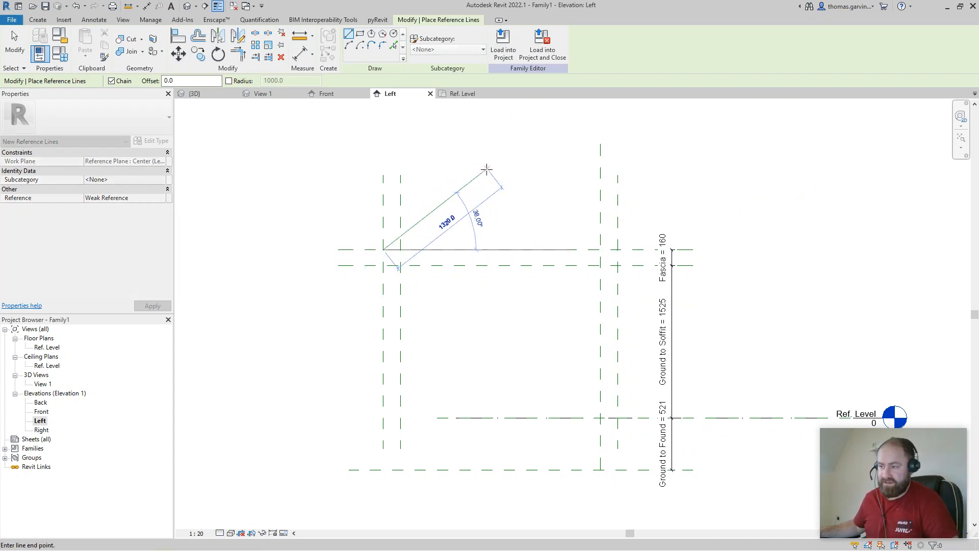
{"action": "left_click", "coordinate": [480, 167]}
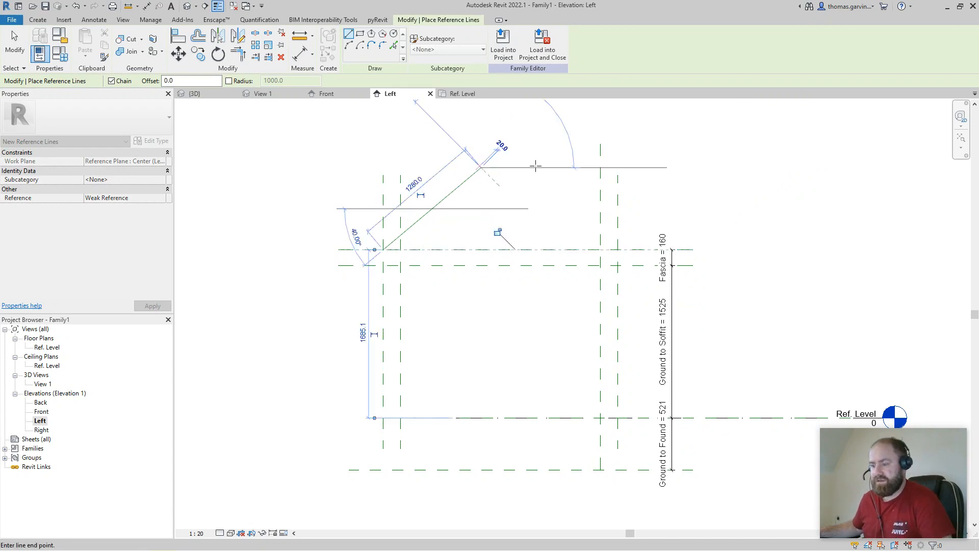
{"action": "key", "text": "Escape"}
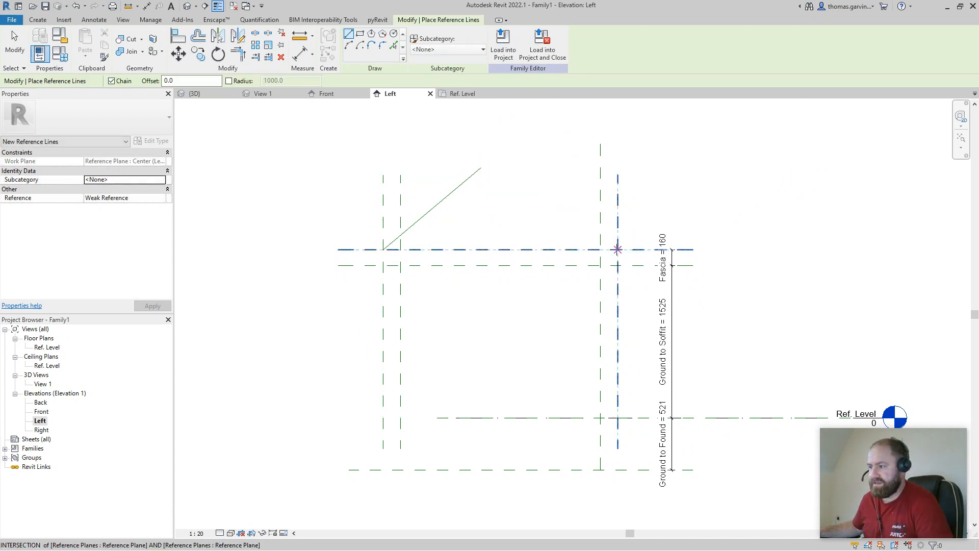
Draw a reference line about 1040 mm long, rising left at about 45° from the intersection of the topmost plane and right outer plane
{"action": "left_click", "coordinate": [617, 249]}
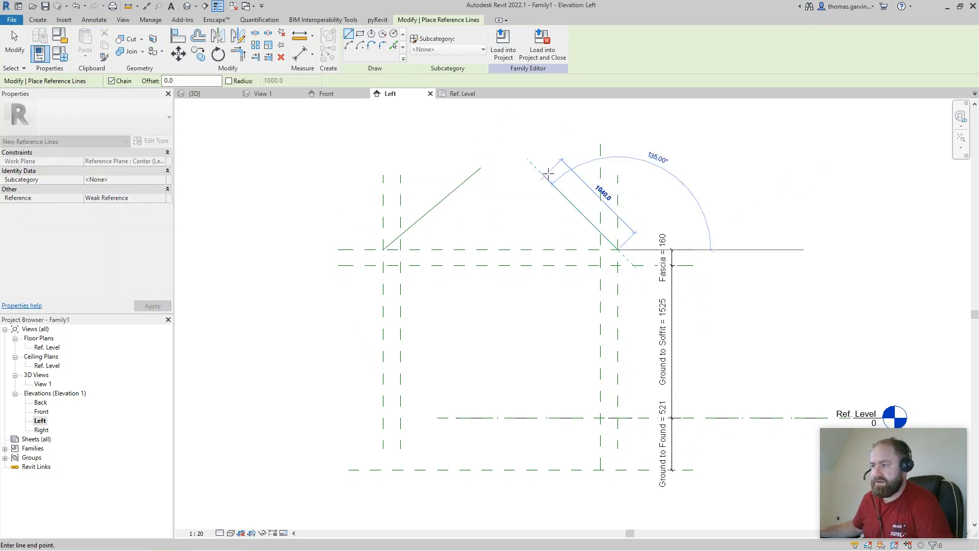
{"action": "left_click", "coordinate": [540, 172]}
{"action": "key", "text": "Escape"}
{"action": "key", "text": "Escape"}
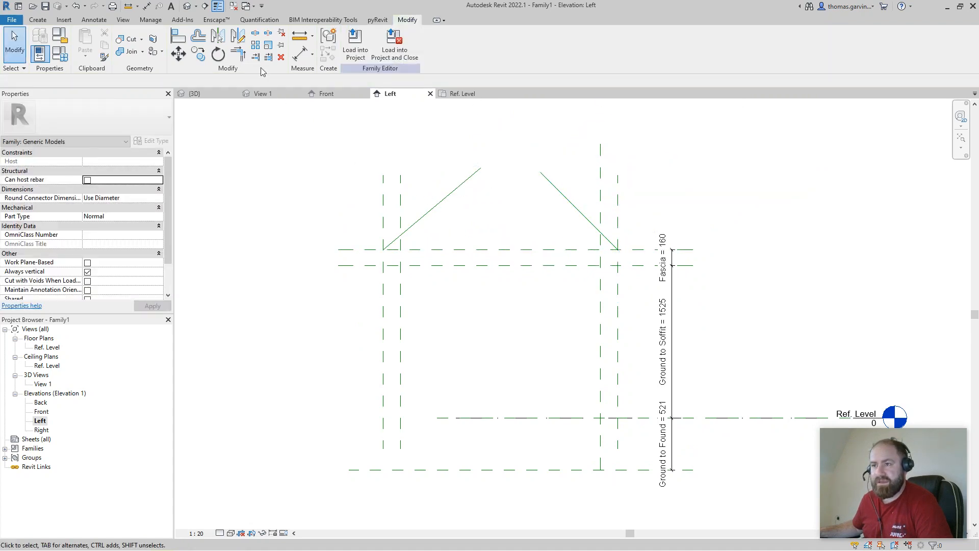
Align and lock the left roof line's lower endpoint to the left outer plane and the topmost horizontal plane
{"action": "left_click", "coordinate": [178, 37]}
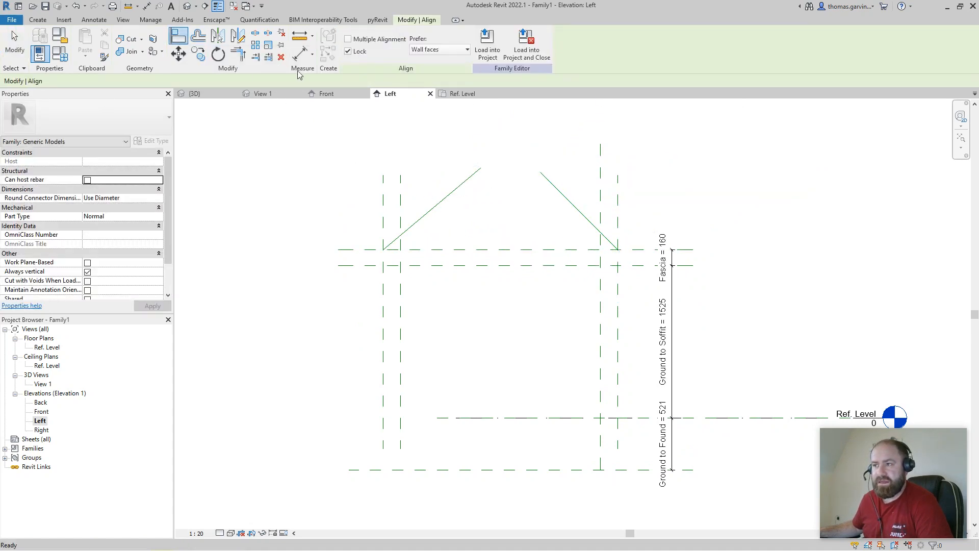
{"action": "left_click", "coordinate": [383, 210]}
{"action": "scroll", "coordinate": [366, 261], "scroll_direction": "up", "scroll_amount": 3}
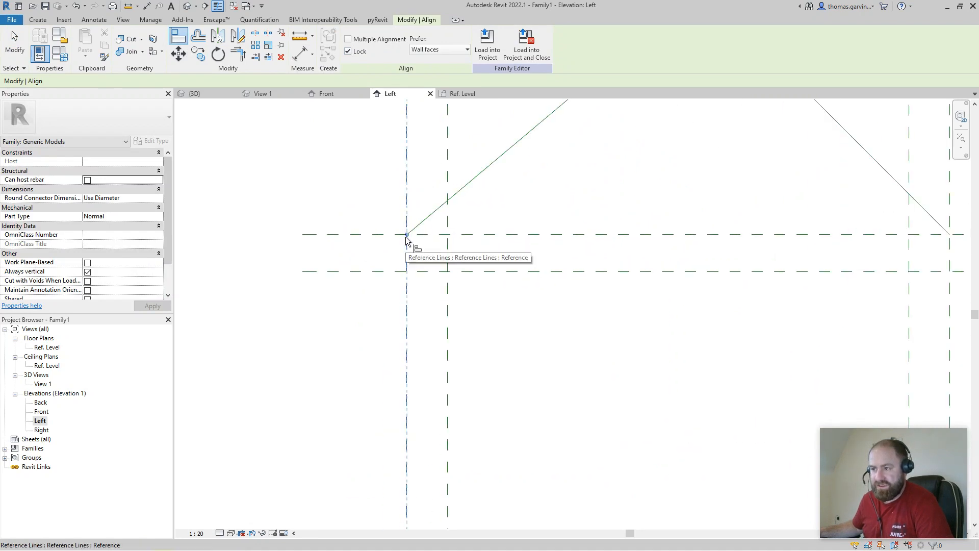
{"action": "left_click", "coordinate": [406, 241]}
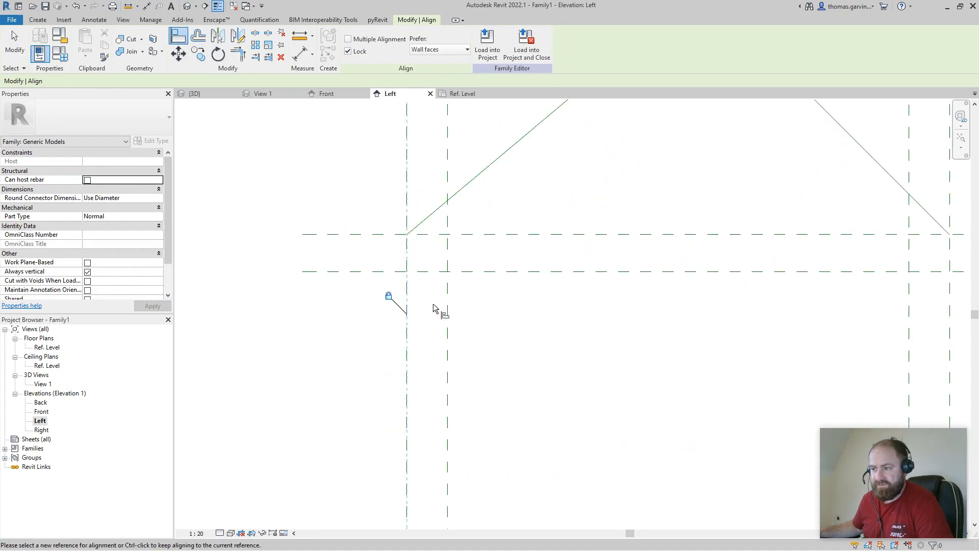
{"action": "left_click", "coordinate": [481, 236]}
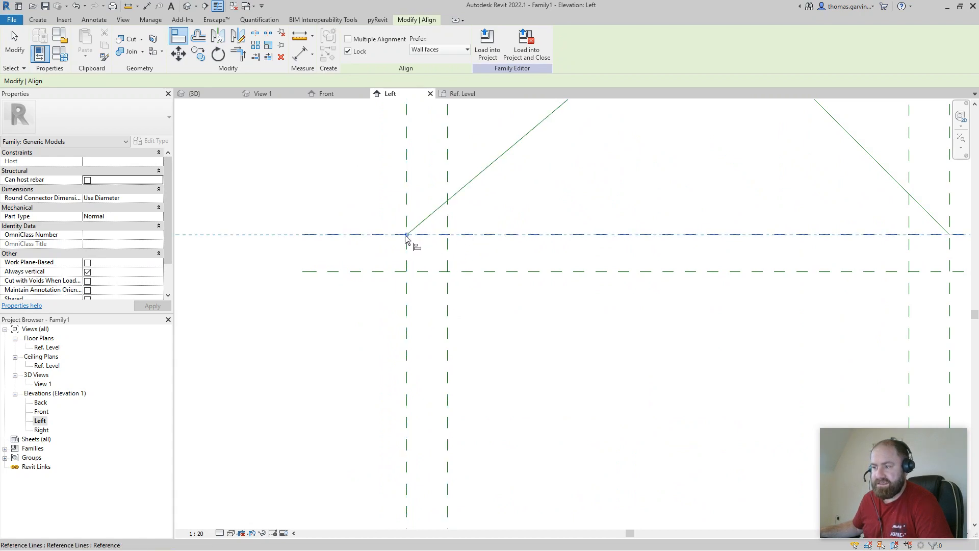
{"action": "left_click", "coordinate": [407, 237]}
Align and lock the right roof line's lower endpoint to the right outer plane
{"action": "middle_click_drag", "start_coordinate": [852, 333], "coordinate": [468, 328]}
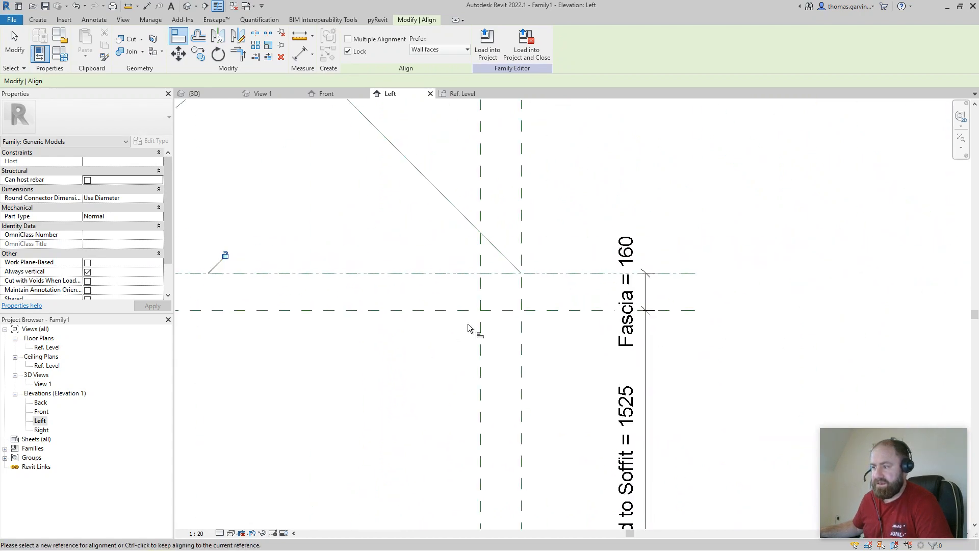
{"action": "left_click", "coordinate": [523, 276]}
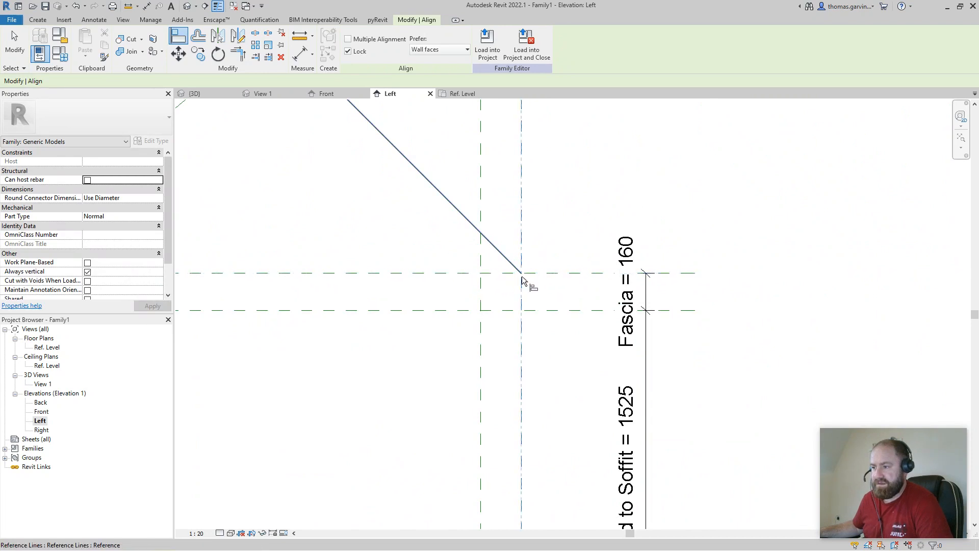
{"action": "scroll", "coordinate": [507, 344], "scroll_direction": "down", "scroll_amount": 3}
{"action": "middle_click_drag", "start_coordinate": [483, 367], "coordinate": [600, 358]}
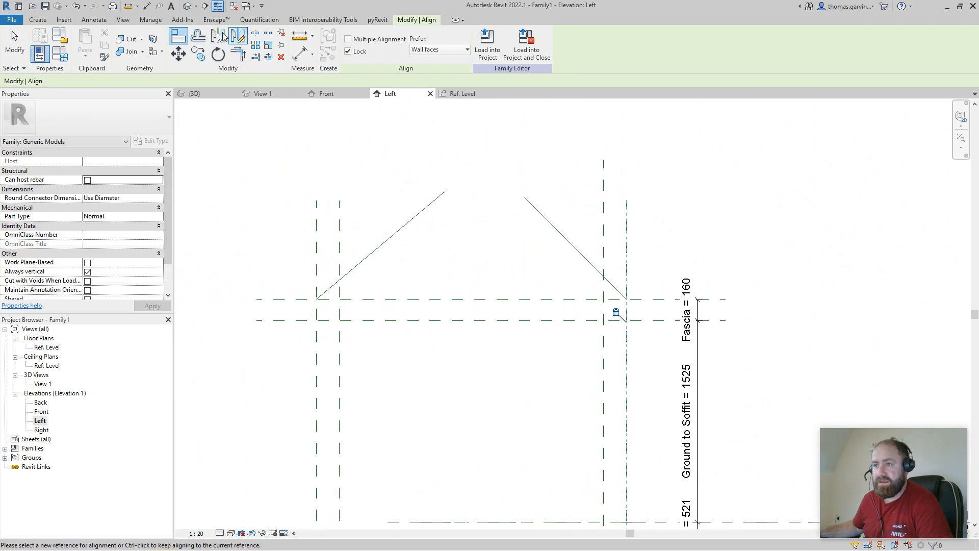
Add angular dimensions between each of the two sloped roof lines and the topmost horizontal plane
{"action": "left_click", "coordinate": [146, 6]}
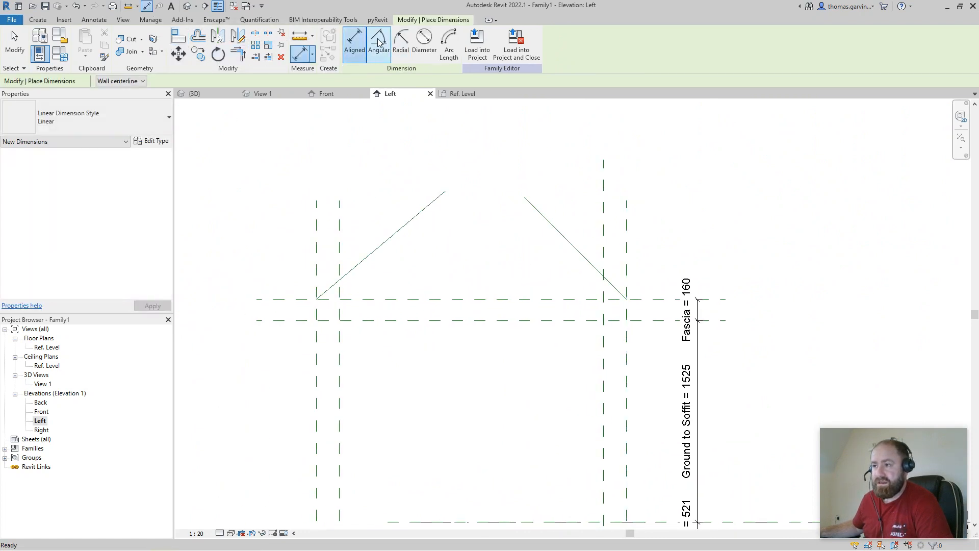
{"action": "left_click", "coordinate": [378, 43]}
{"action": "left_click", "coordinate": [373, 252]}
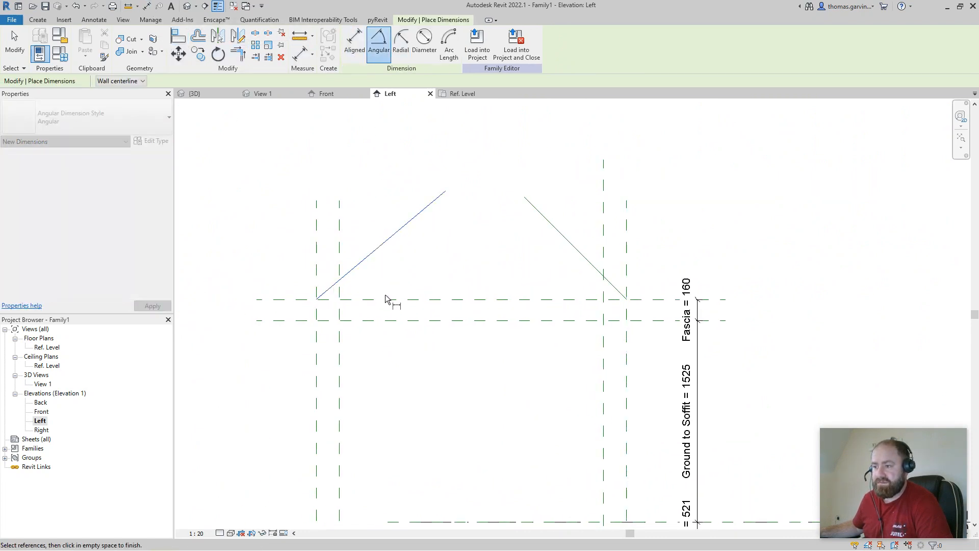
{"action": "left_click", "coordinate": [386, 299]}
{"action": "left_click", "coordinate": [389, 287]}
{"action": "left_click", "coordinate": [569, 241]}
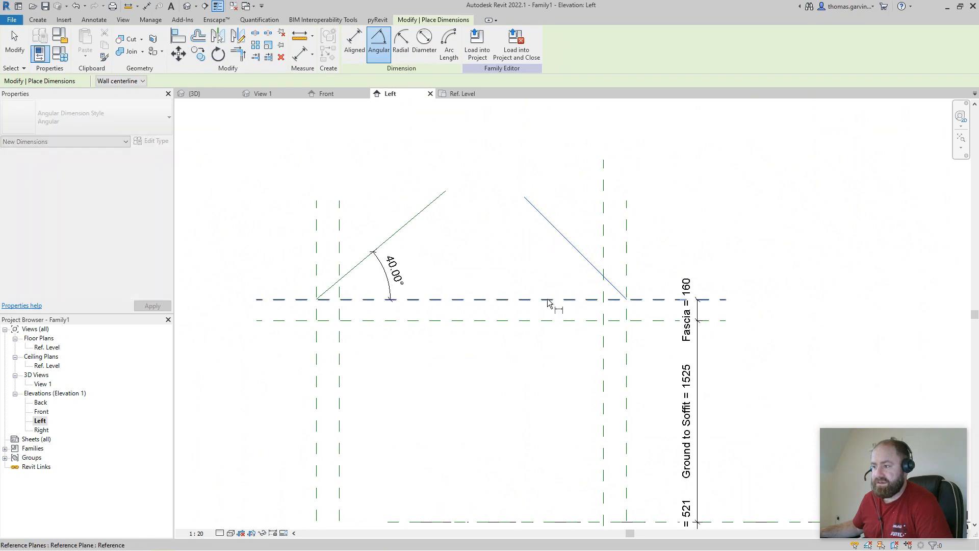
{"action": "left_click", "coordinate": [545, 299]}
{"action": "left_click", "coordinate": [548, 286]}
{"action": "key", "text": "Escape"}
{"action": "key", "text": "Escape"}
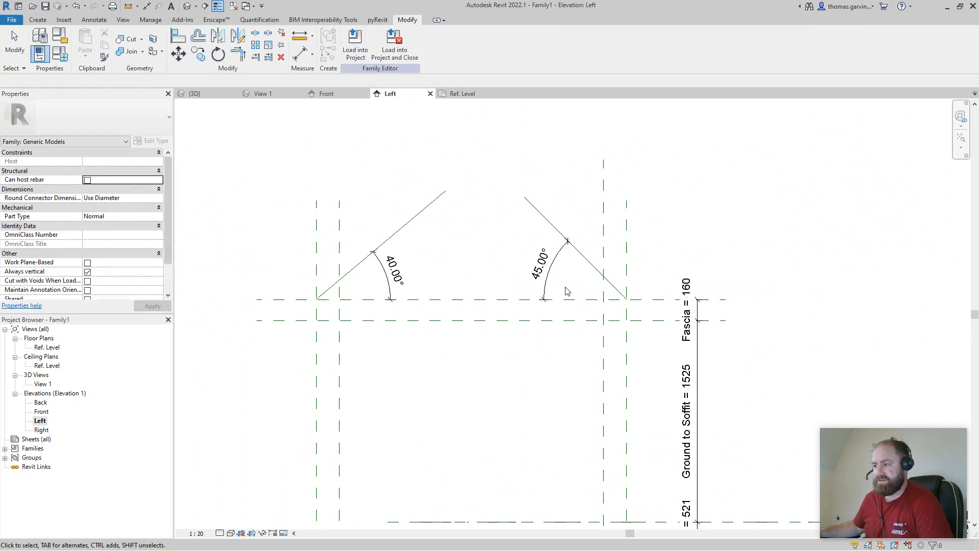
Label both roof angle dimensions with a new type parameter named Pitch
{"action": "left_click_drag", "start_coordinate": [565, 286], "coordinate": [376, 281]}
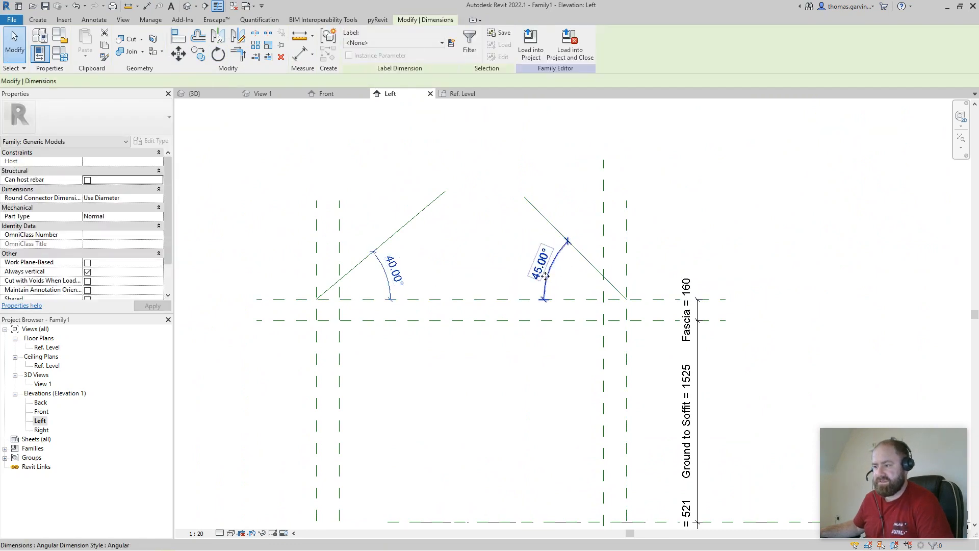
{"action": "left_click", "coordinate": [452, 44]}
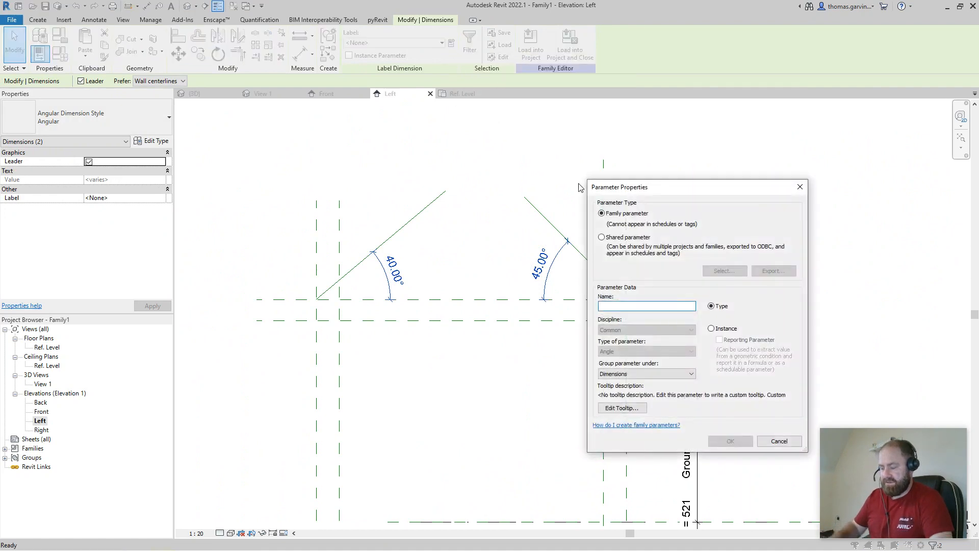
{"action": "type", "text": "Pitch"}
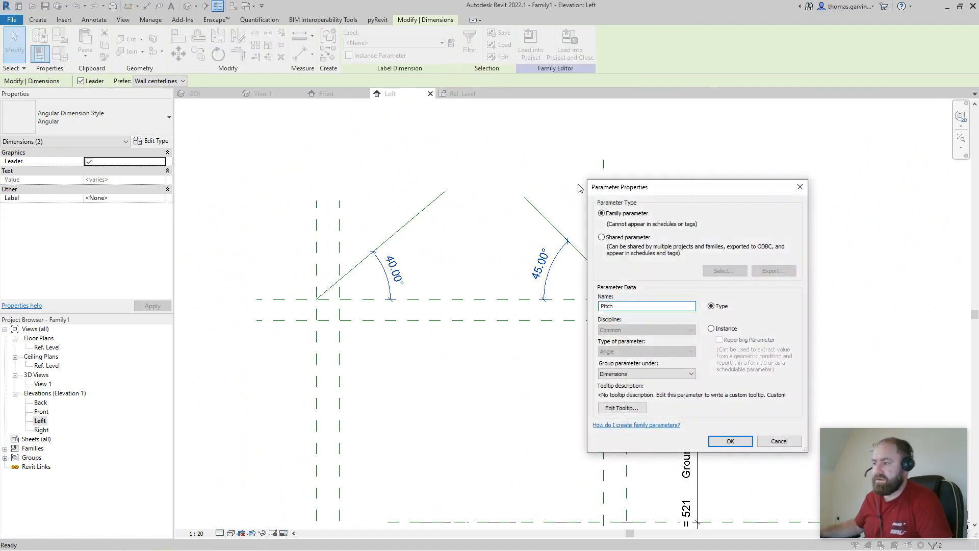
{"action": "left_click", "coordinate": [730, 441]}
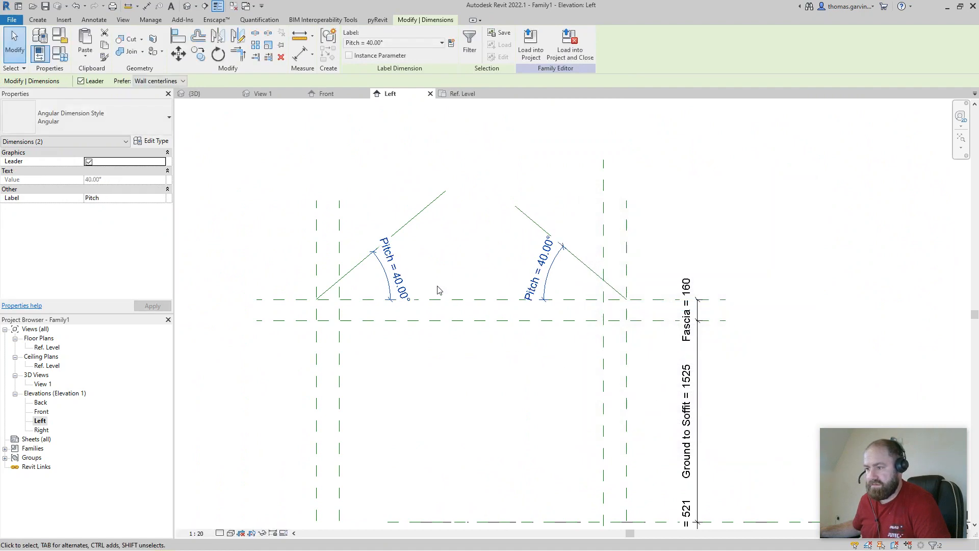
{"action": "left_click", "coordinate": [452, 262]}
{"action": "left_click", "coordinate": [403, 284]}
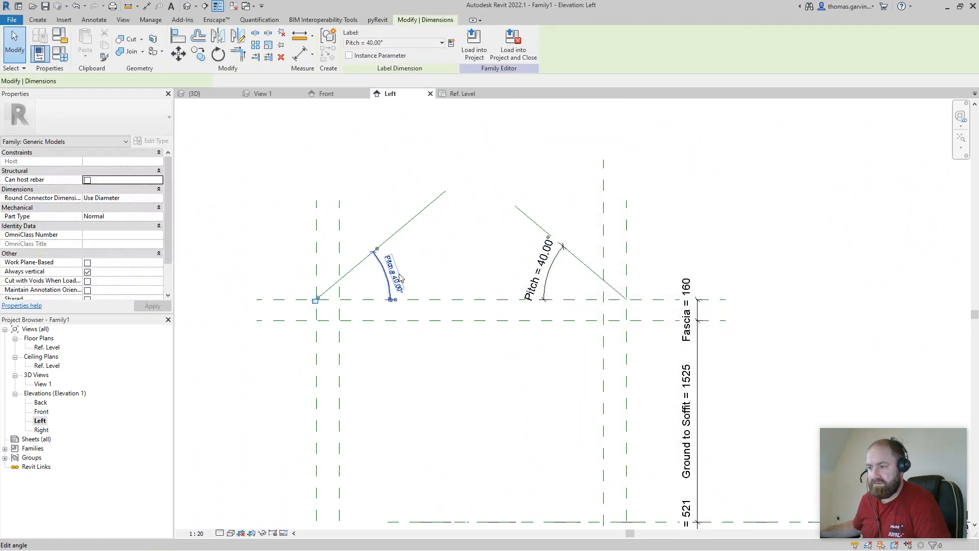
{"action": "left_click", "coordinate": [727, 218]}
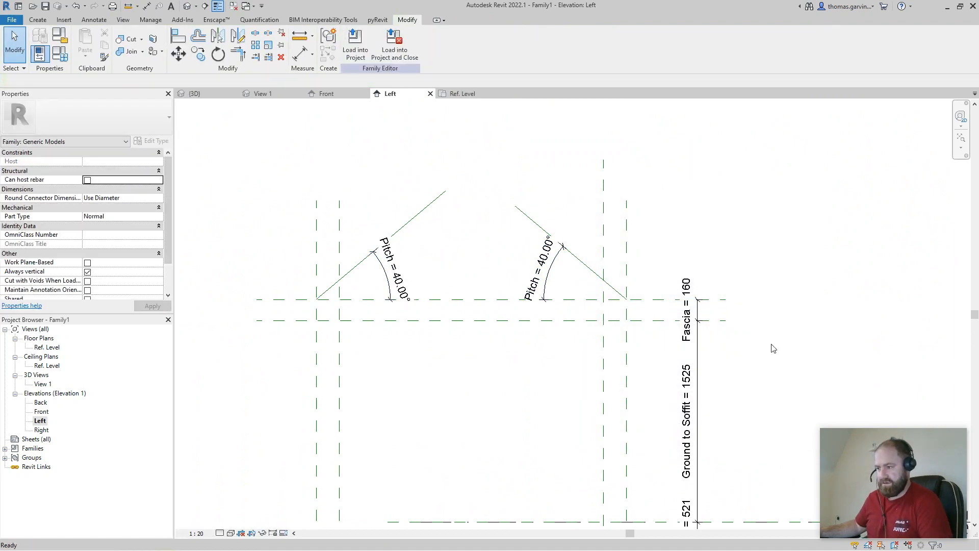
Start an extrusion and sketch a rectangle between the two inner vertical planes, from the topmost plane down to the lowest plane
{"action": "scroll", "coordinate": [804, 393], "scroll_direction": "down", "scroll_amount": 1}
{"action": "middle_click_drag", "start_coordinate": [804, 393], "coordinate": [749, 294]}
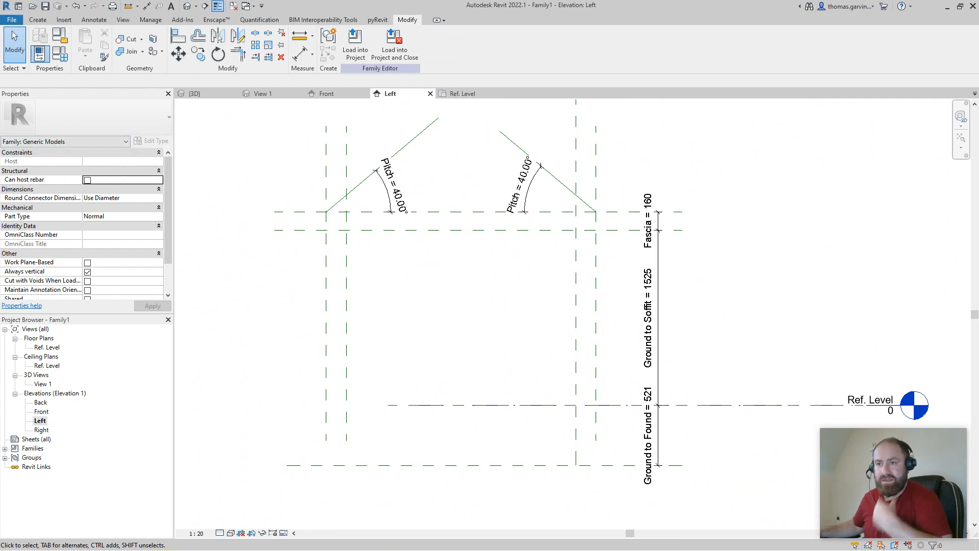
{"action": "left_click", "coordinate": [38, 19]}
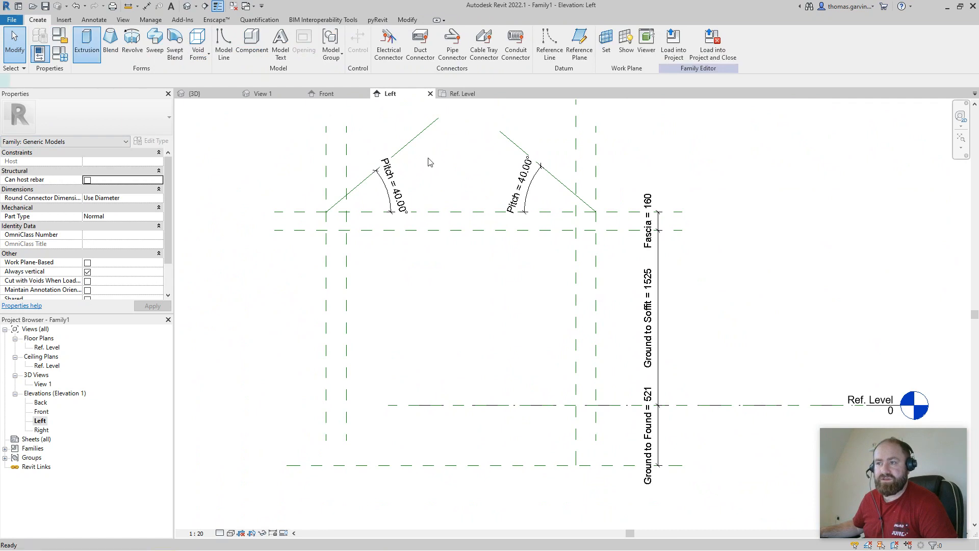
{"action": "left_click", "coordinate": [85, 45]}
{"action": "left_click", "coordinate": [382, 34]}
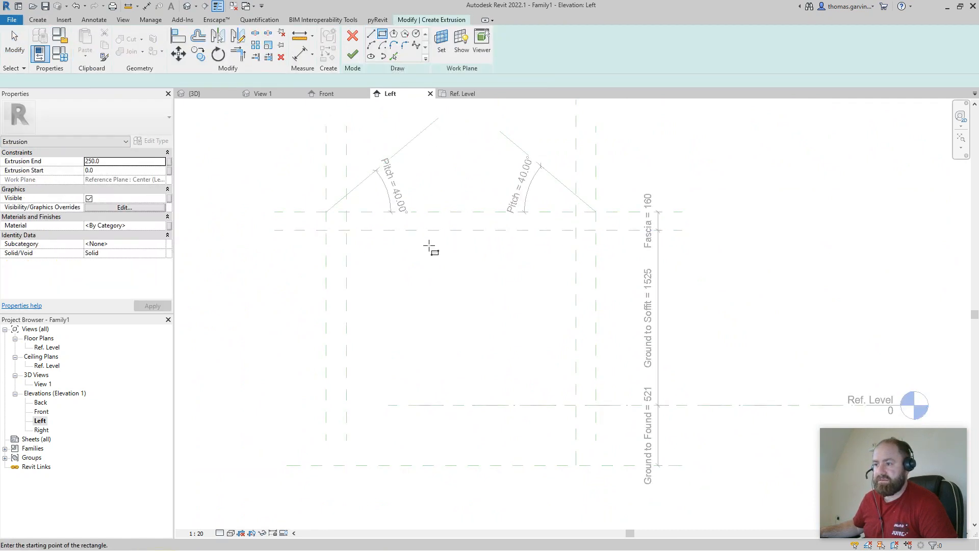
{"action": "left_click", "coordinate": [347, 211]}
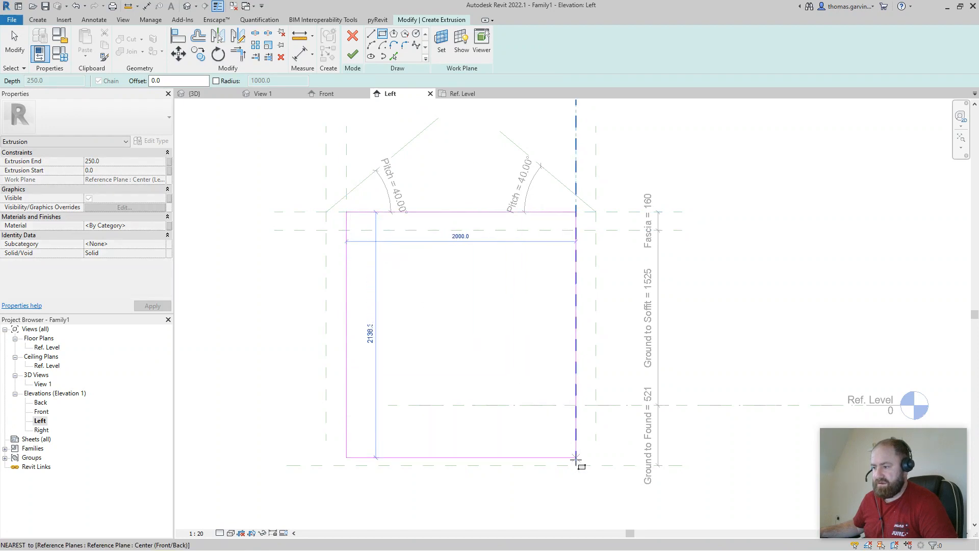
{"action": "left_click", "coordinate": [576, 466]}
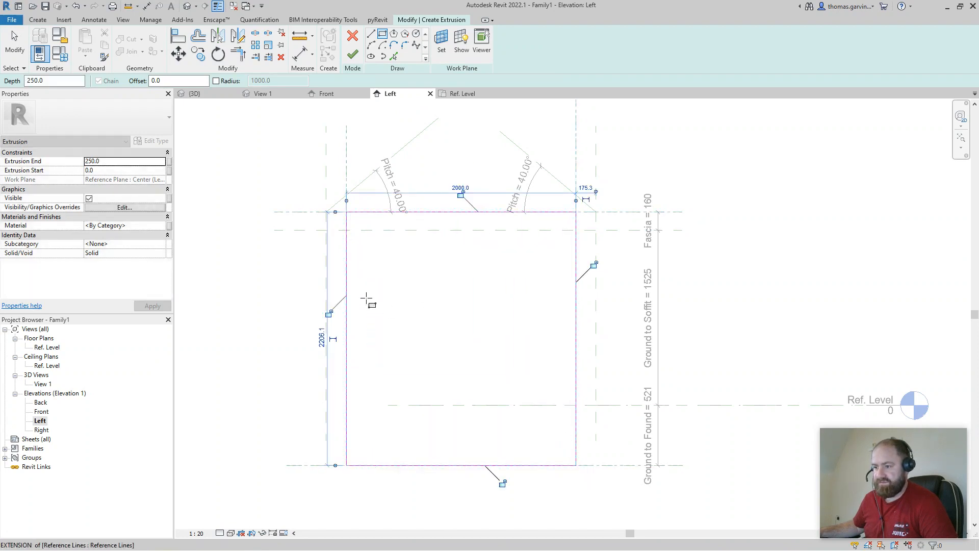
Lock the rectangle's sketch edges to their reference planes and finish the extrusion with a depth of 250
{"action": "left_click", "coordinate": [461, 195]}
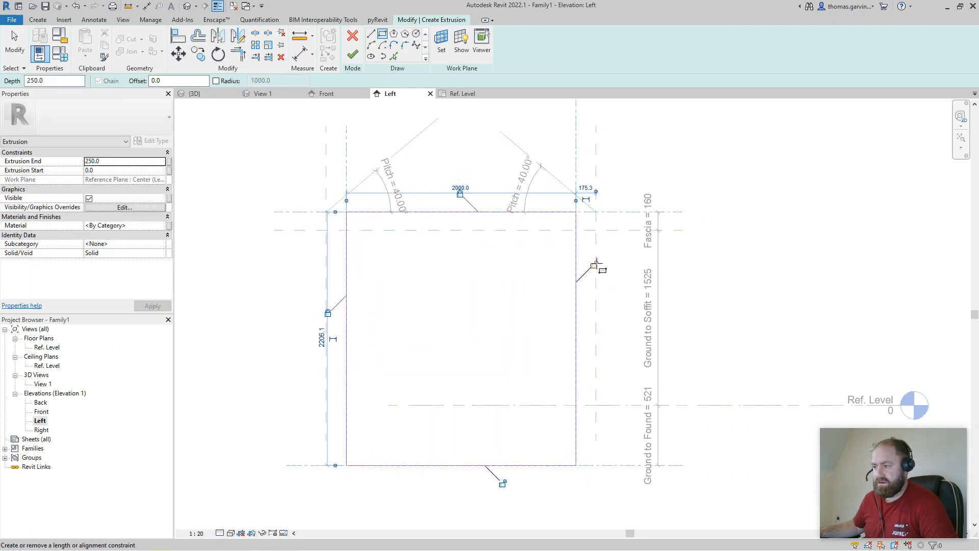
{"action": "left_click", "coordinate": [594, 265]}
{"action": "left_click", "coordinate": [503, 483]}
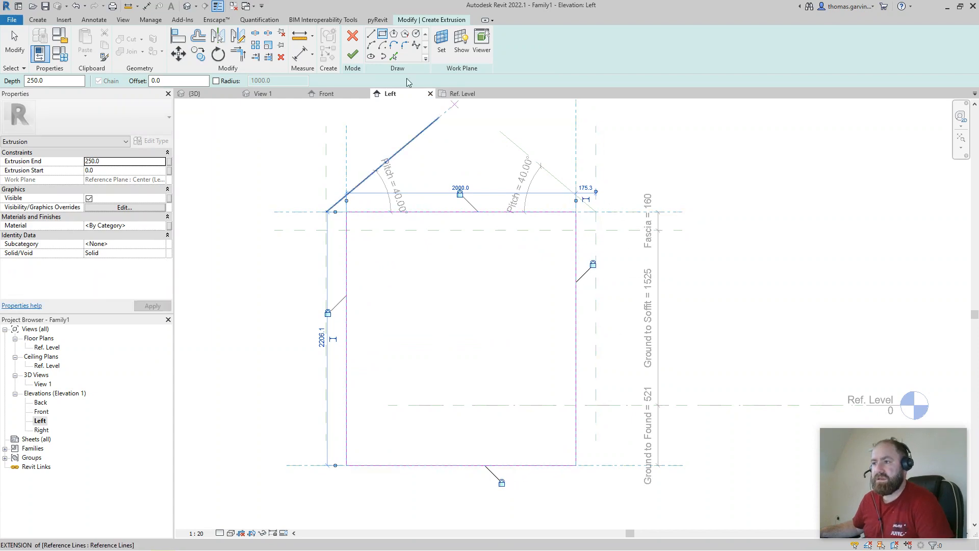
{"action": "left_click", "coordinate": [351, 55]}
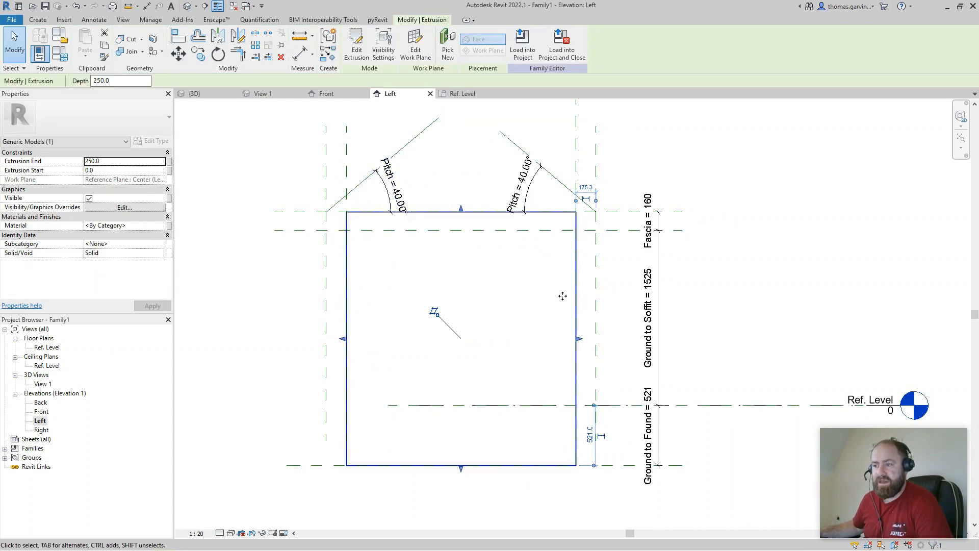
Associate the wall extrusion's material with a new type parameter named Wall Material
{"action": "left_click", "coordinate": [169, 226]}
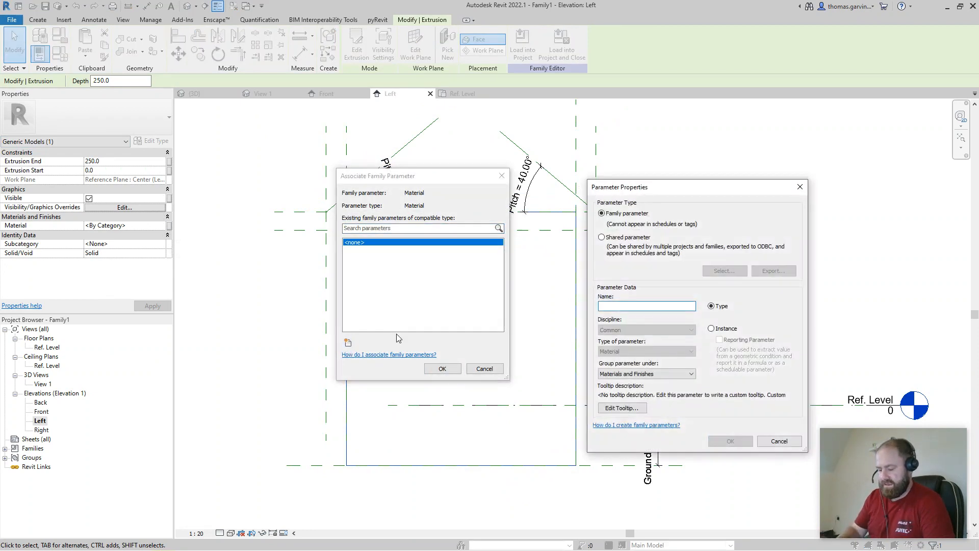
{"action": "type", "text": "Wall M"}
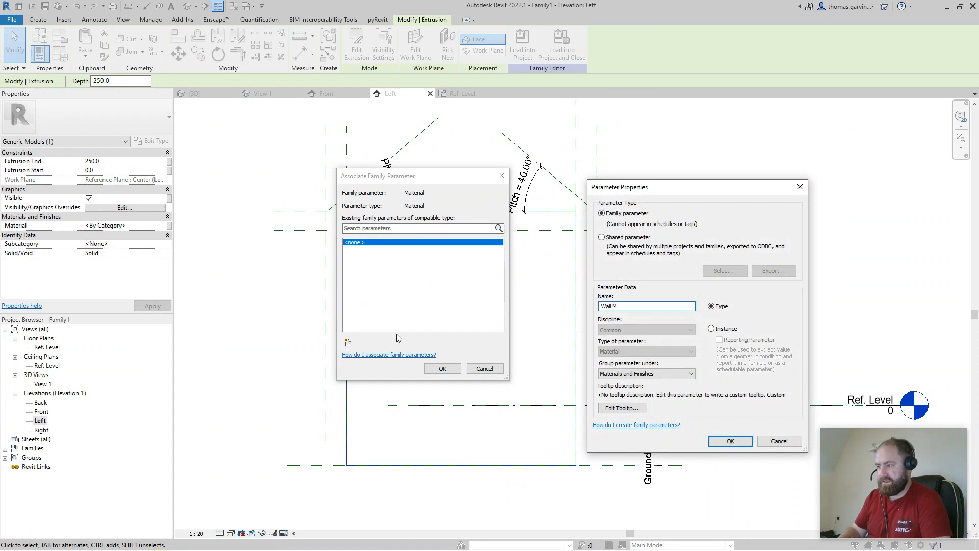
{"action": "type", "text": "aterial"}
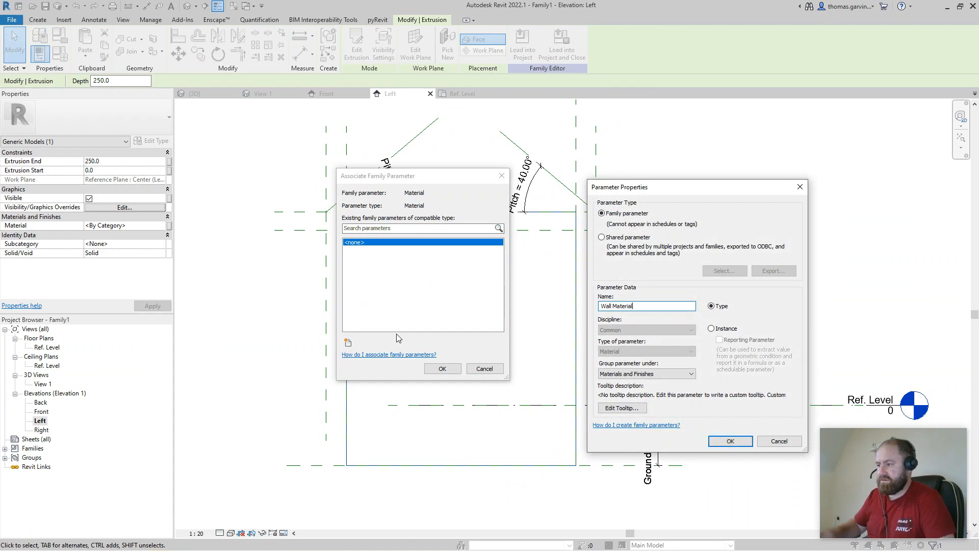
{"action": "left_click", "coordinate": [730, 441]}
{"action": "left_click", "coordinate": [443, 369]}
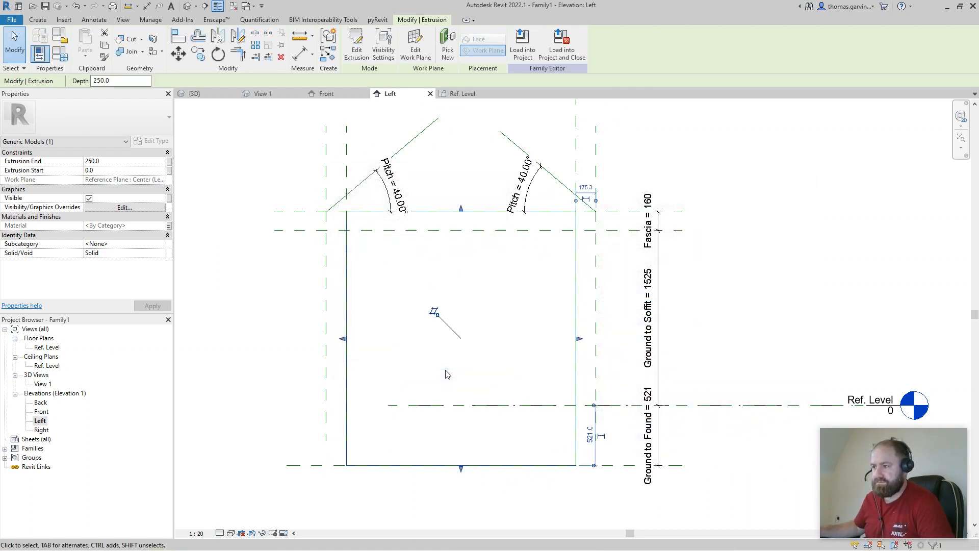
{"action": "middle_click_drag", "start_coordinate": [463, 225], "coordinate": [433, 345]}
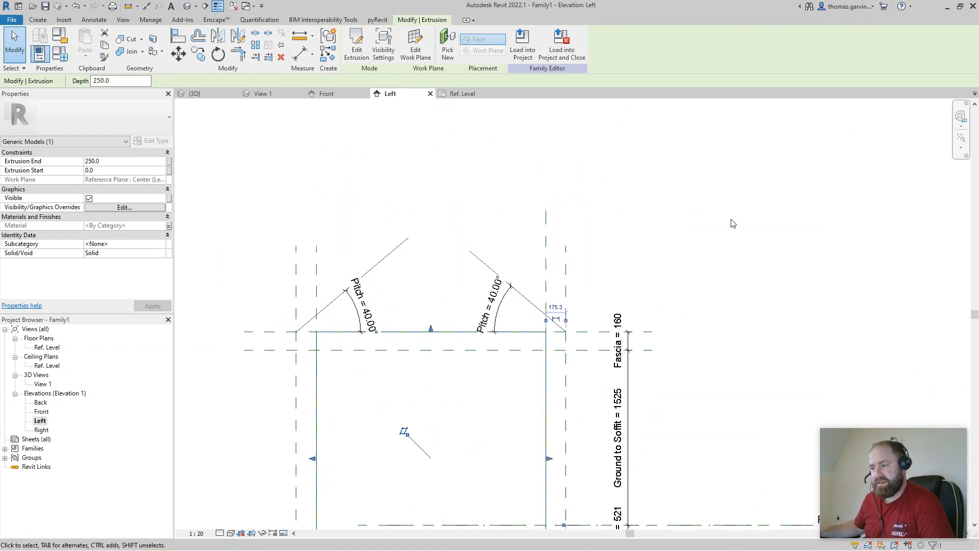
{"action": "left_click", "coordinate": [740, 300]}
{"action": "middle_click_drag", "start_coordinate": [433, 267], "coordinate": [464, 163]}
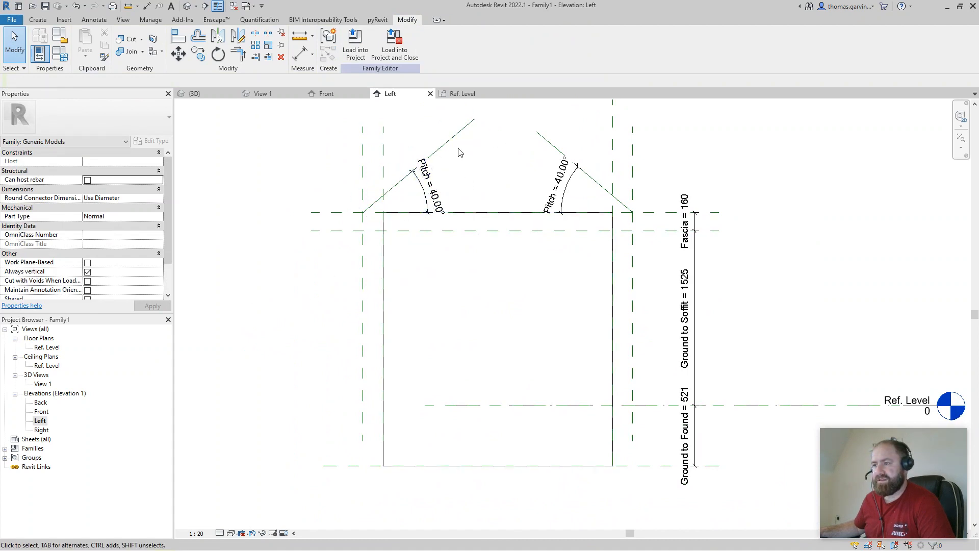
{"action": "middle_click_drag", "start_coordinate": [406, 261], "coordinate": [308, 382]}
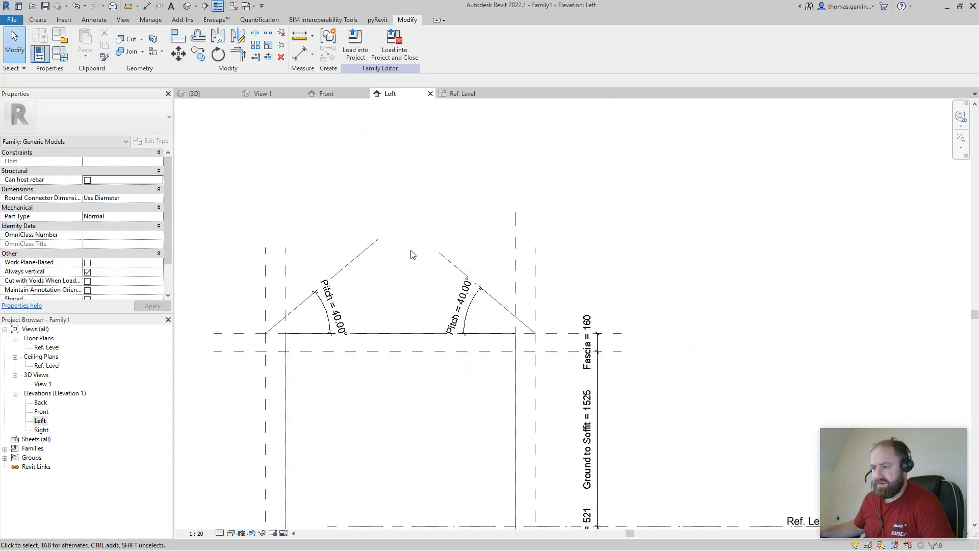
{"action": "mouse_move", "coordinate": [407, 305]}
{"action": "middle_mouse_down"}
{"action": "mouse_move", "coordinate": [400, 252]}
{"action": "mouse_move", "coordinate": [420, 217]}
{"action": "middle_mouse_up"}
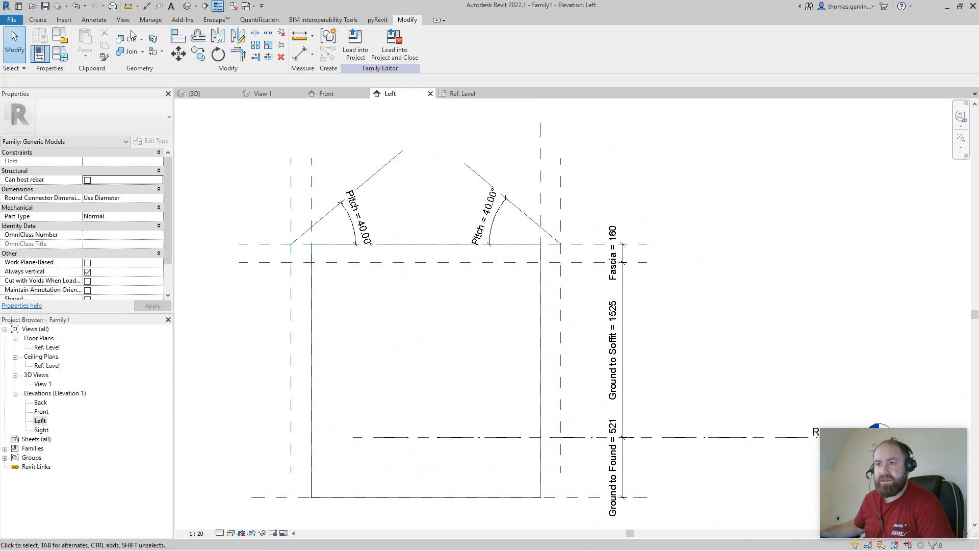
Offset a copy of each sloped roof reference line 200 inward, toward the inside of the building
{"action": "left_click", "coordinate": [34, 21]}
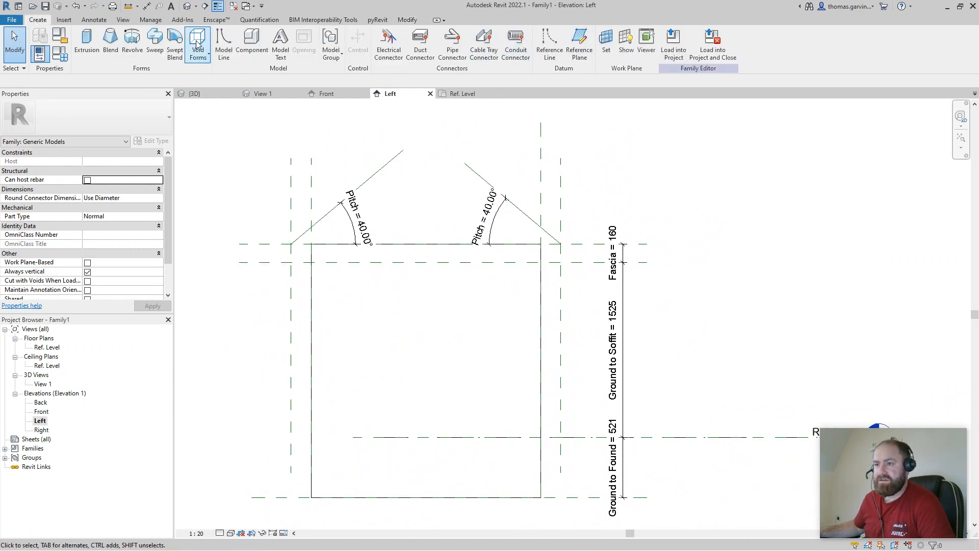
{"action": "left_click", "coordinate": [407, 19]}
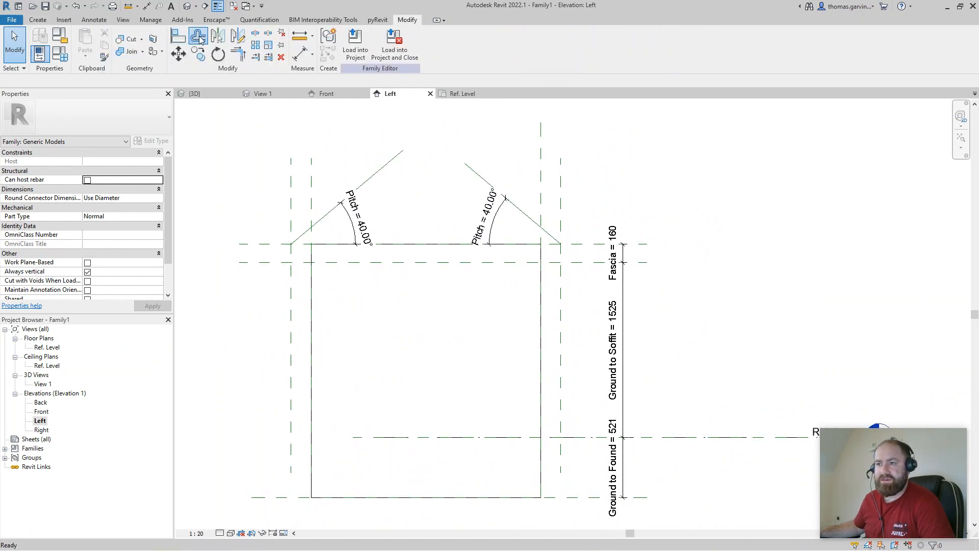
{"action": "left_click", "coordinate": [199, 35]}
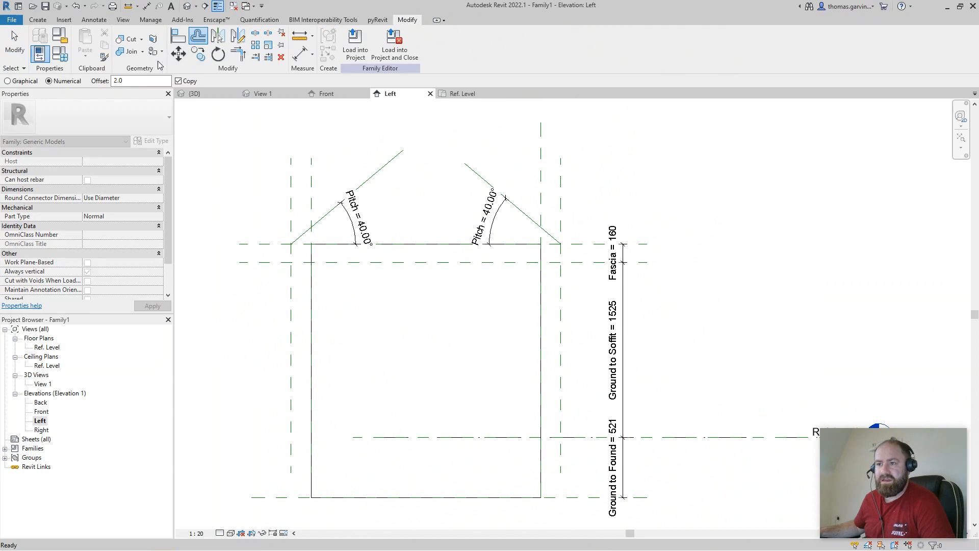
{"action": "left_click", "coordinate": [139, 85]}
{"action": "type", "text": "200"}
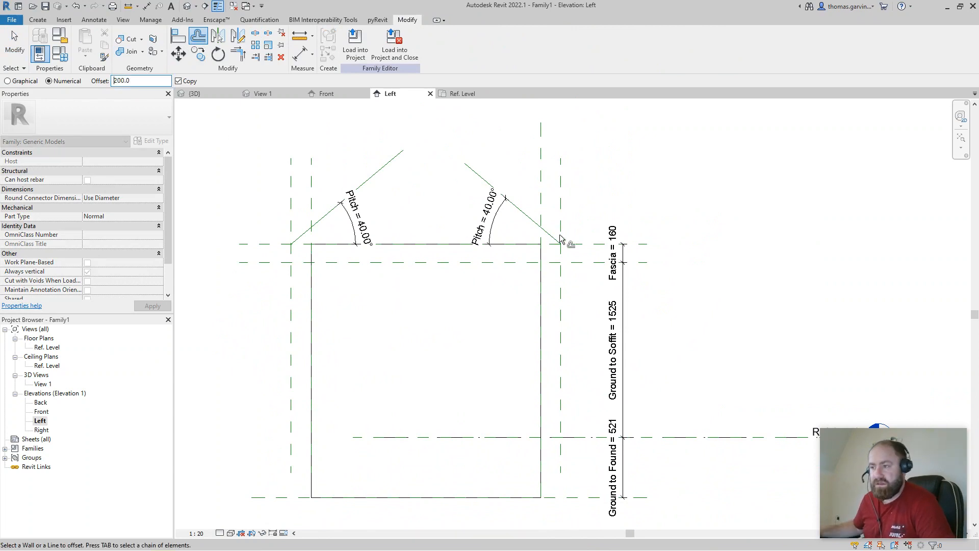
{"action": "left_click", "coordinate": [375, 184]}
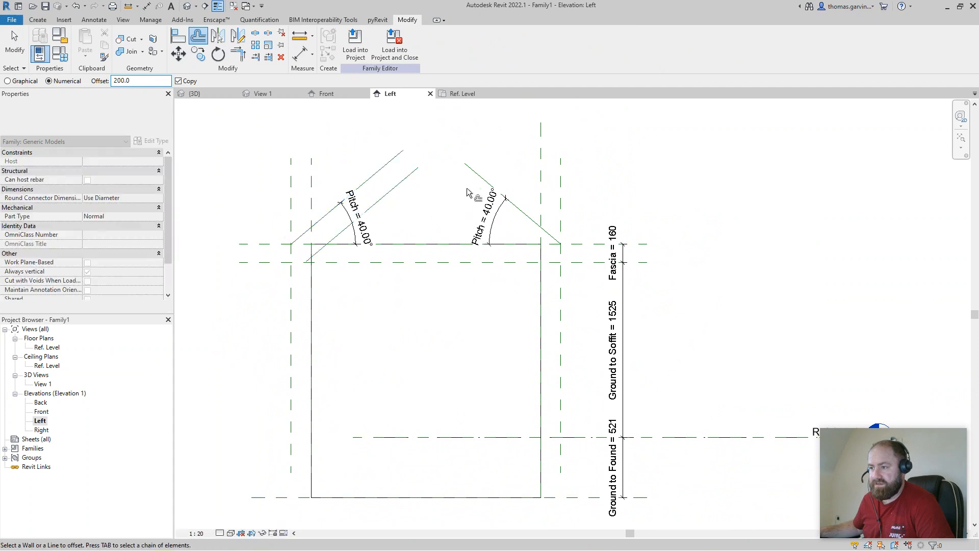
{"action": "left_click", "coordinate": [473, 174]}
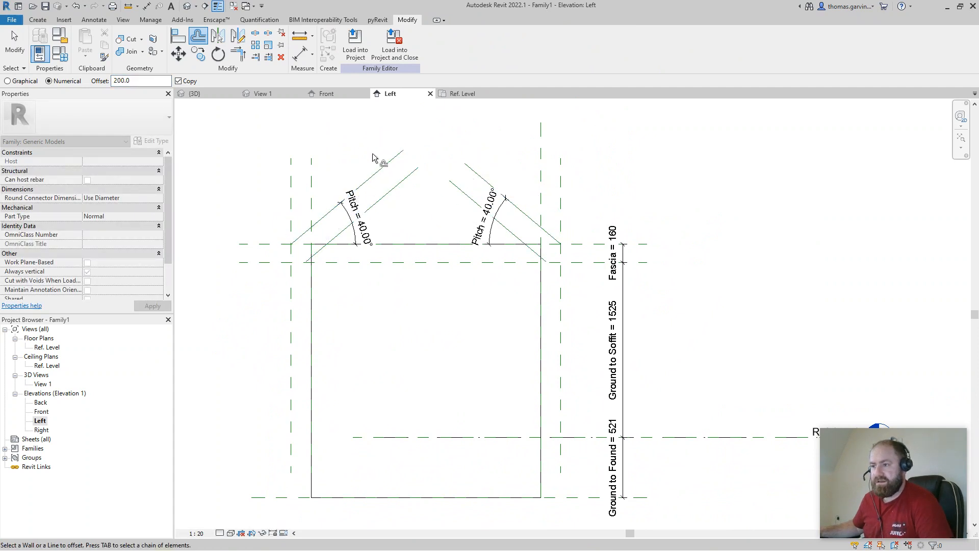
{"action": "key", "text": "Escape"}
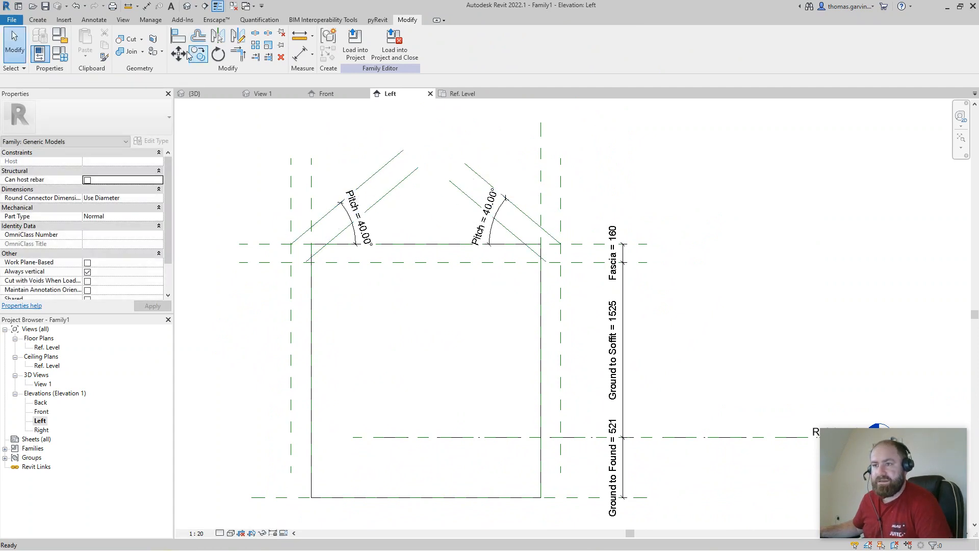
Place an aligned dimension between each sloped roof reference line and its offset copy on both roof sides
{"action": "left_click", "coordinate": [147, 8]}
{"action": "left_click", "coordinate": [379, 172]}
{"action": "left_click", "coordinate": [391, 189]}
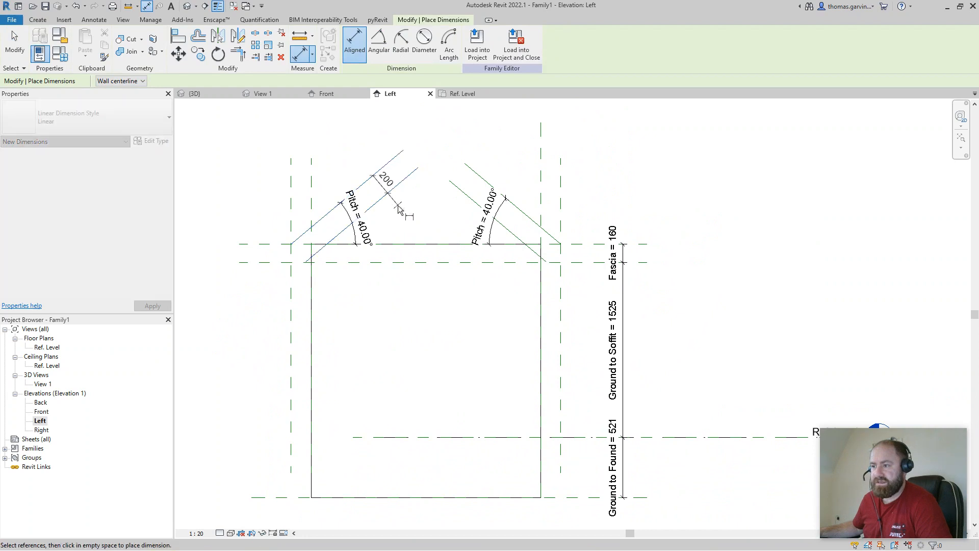
{"action": "left_click", "coordinate": [399, 209]}
{"action": "left_click", "coordinate": [471, 170]}
{"action": "left_click", "coordinate": [459, 189]}
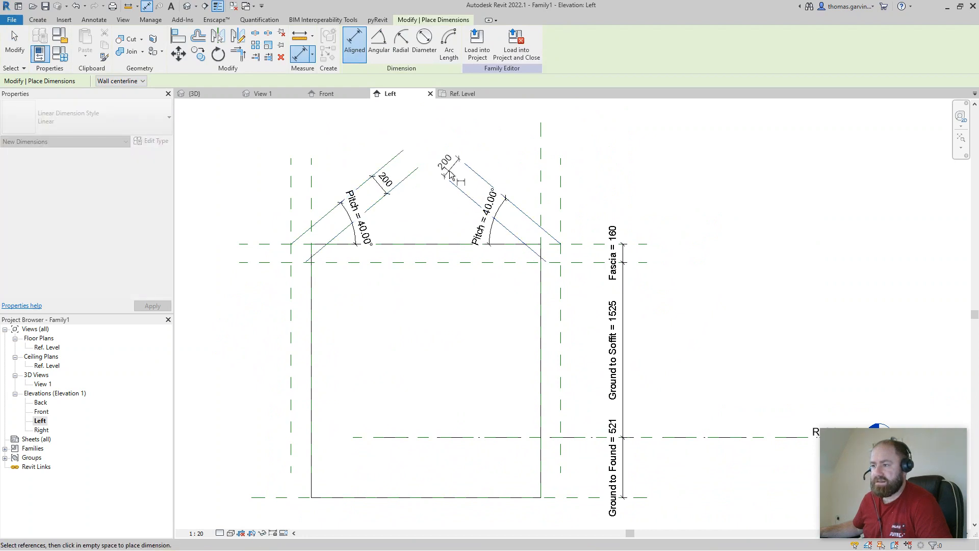
{"action": "left_click", "coordinate": [465, 185]}
{"action": "key", "text": "Escape"}
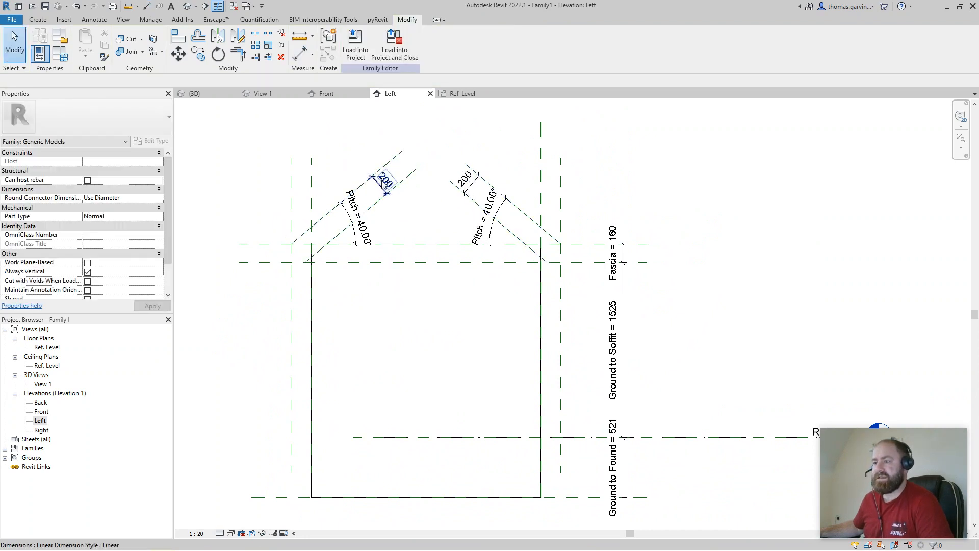
Label both roof thickness dimensions with a new type parameter named Roof Depth
{"action": "left_click", "coordinate": [385, 182]}
{"action": "left_click", "coordinate": [465, 180], "text": "ctrl"}
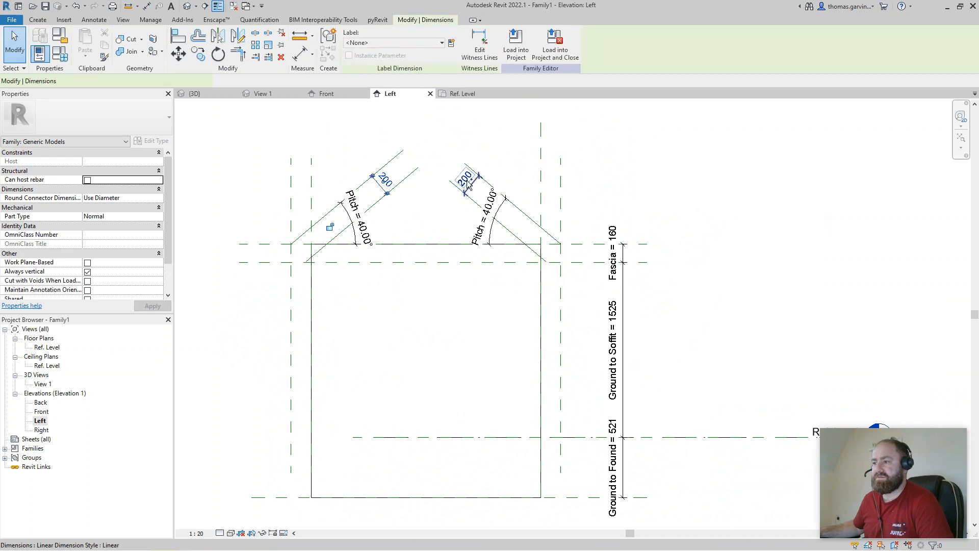
{"action": "left_click", "coordinate": [452, 44]}
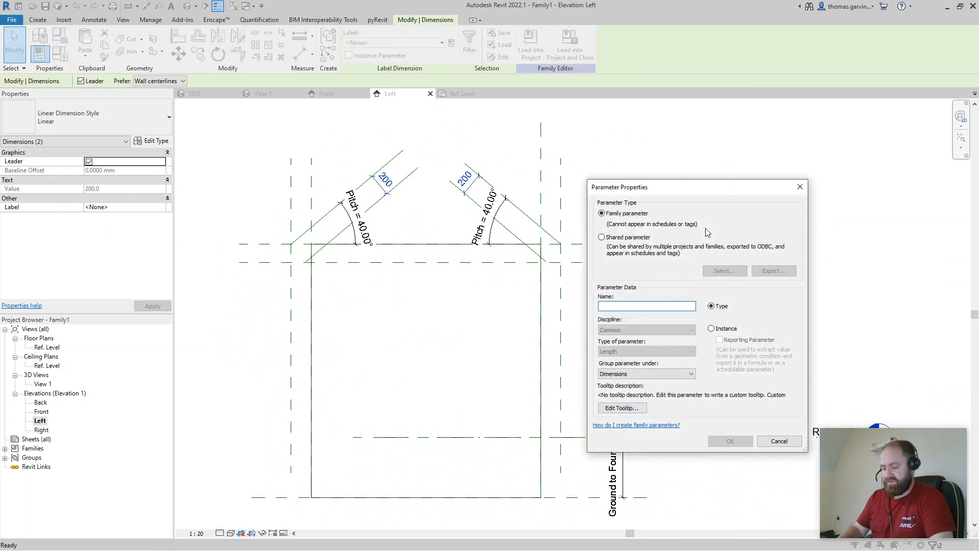
{"action": "type", "text": "Roof Depth"}
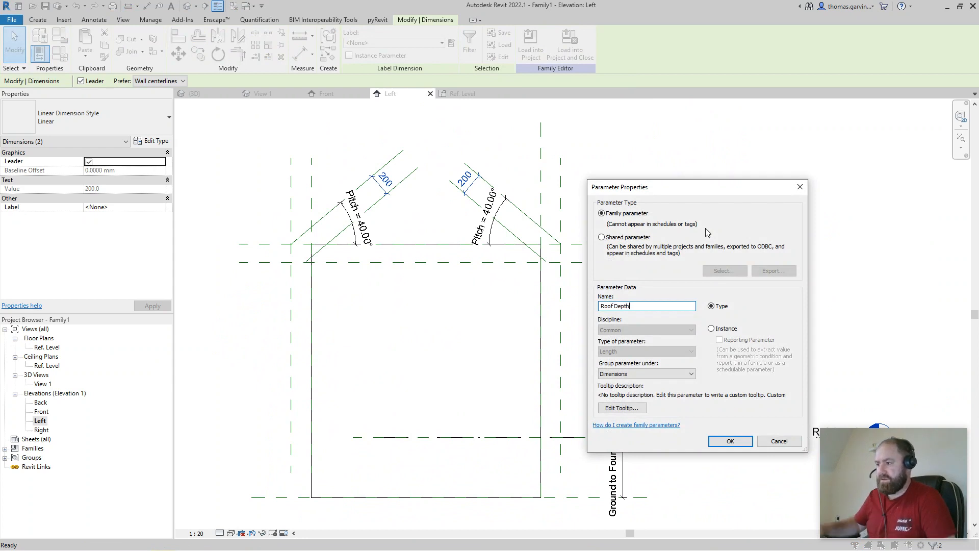
{"action": "left_click", "coordinate": [730, 442]}
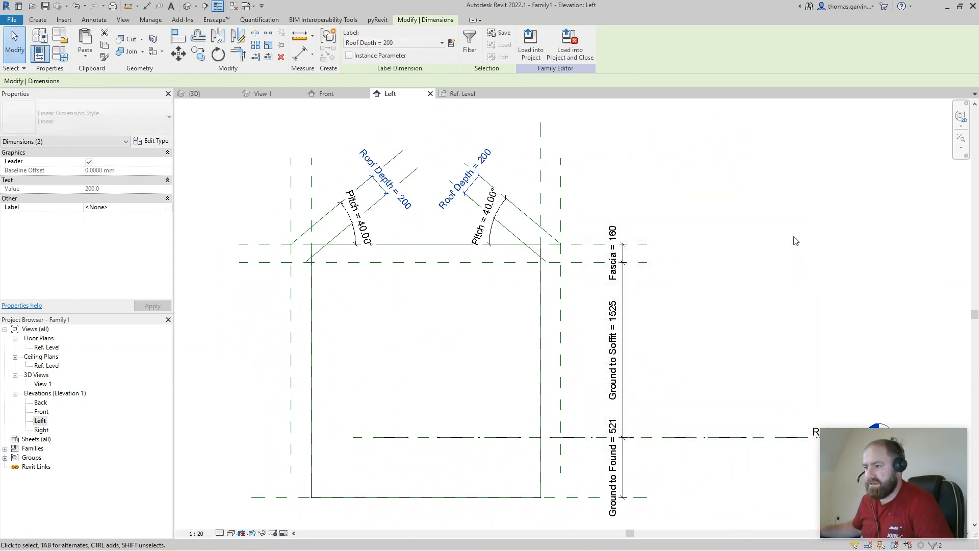
Set the Roof Depth parameter to 100
{"action": "double_click", "coordinate": [484, 155]}
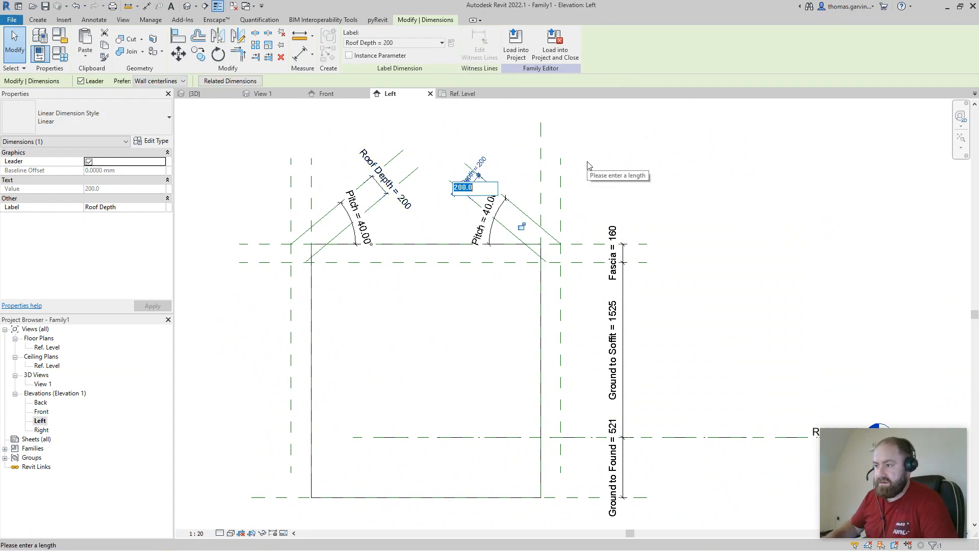
{"action": "type", "text": "100"}
{"action": "key", "text": "Return"}
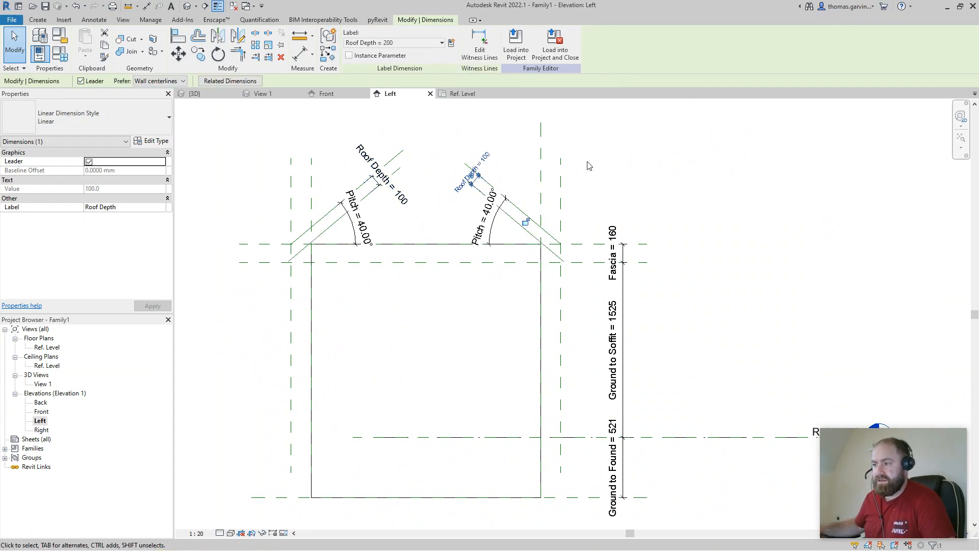
{"action": "left_click", "coordinate": [390, 277]}
Edit the wall extrusion's sketch and add locked lines picked from the two inner sloped roof reference lines
{"action": "middle_click_drag", "start_coordinate": [363, 260], "coordinate": [371, 318]}
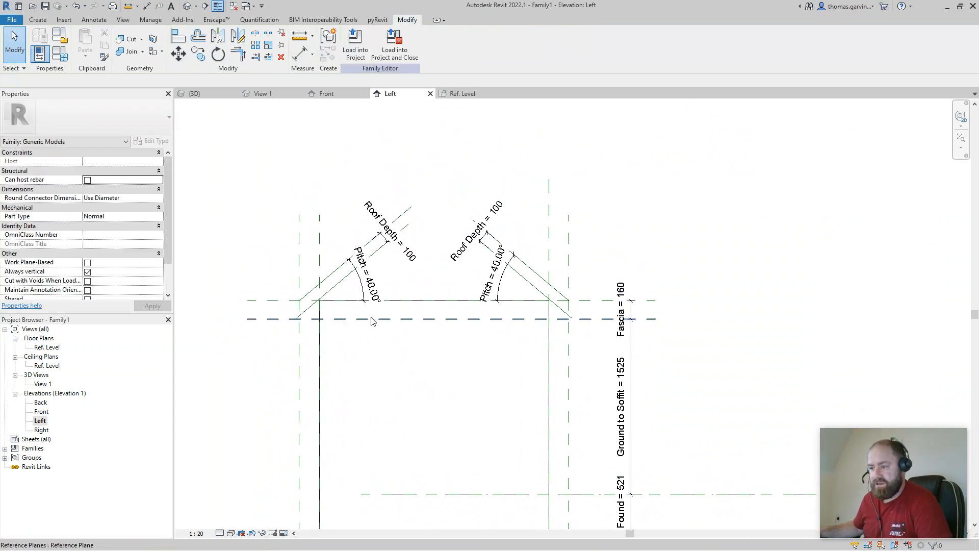
{"action": "left_click", "coordinate": [344, 301]}
{"action": "middle_click_drag", "start_coordinate": [438, 443], "coordinate": [444, 373]}
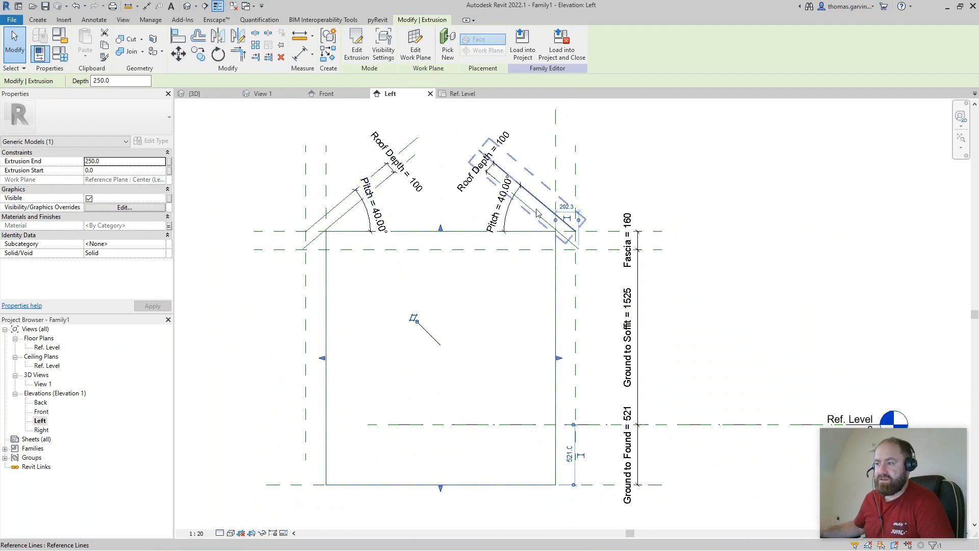
{"action": "left_click", "coordinate": [357, 47]}
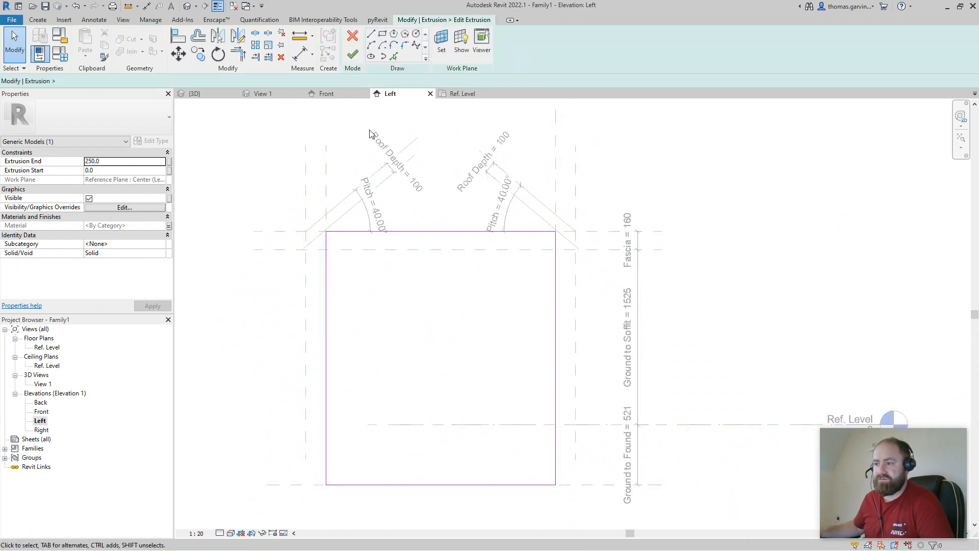
{"action": "left_click", "coordinate": [396, 56]}
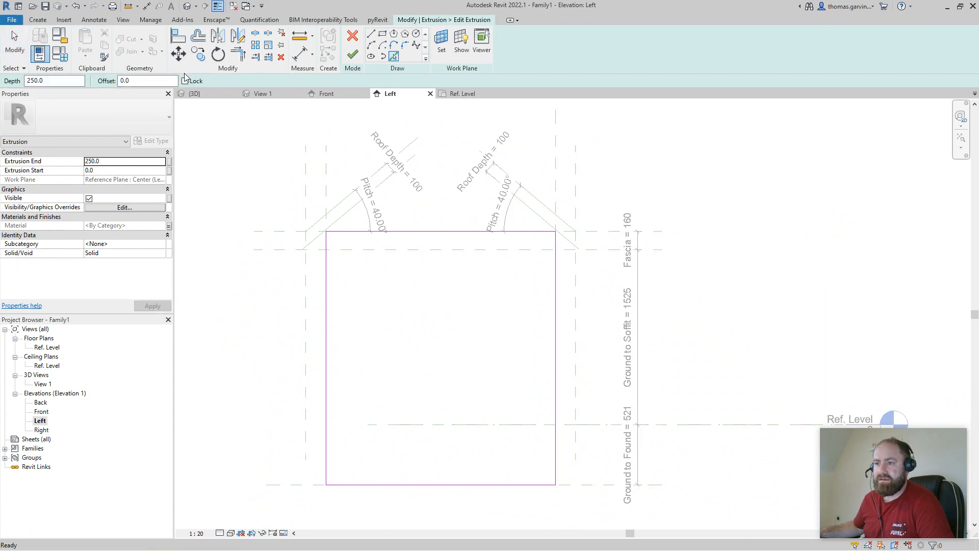
{"action": "left_click", "coordinate": [349, 213]}
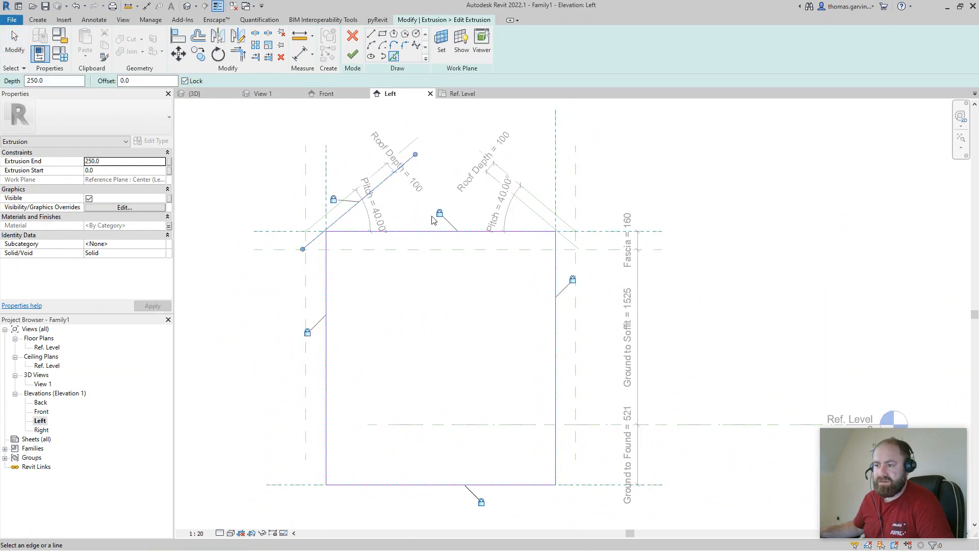
{"action": "left_click", "coordinate": [521, 204]}
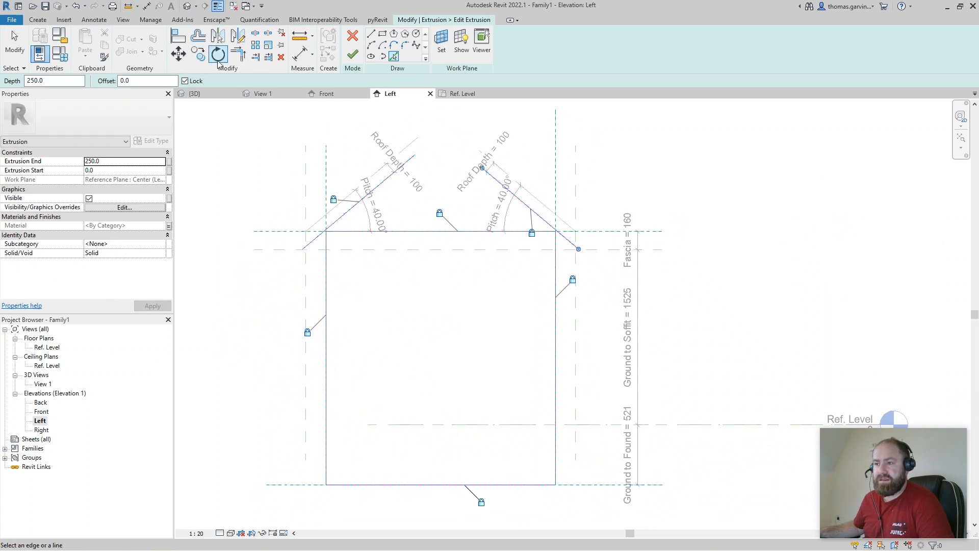
{"action": "key", "text": "Escape"}
{"action": "key", "text": "Escape"}
Replace the sketch's horizontal top edge with a gable by trimming the sloped lines to the walls and ridge, and finish the sketch
{"action": "left_click", "coordinate": [427, 232]}
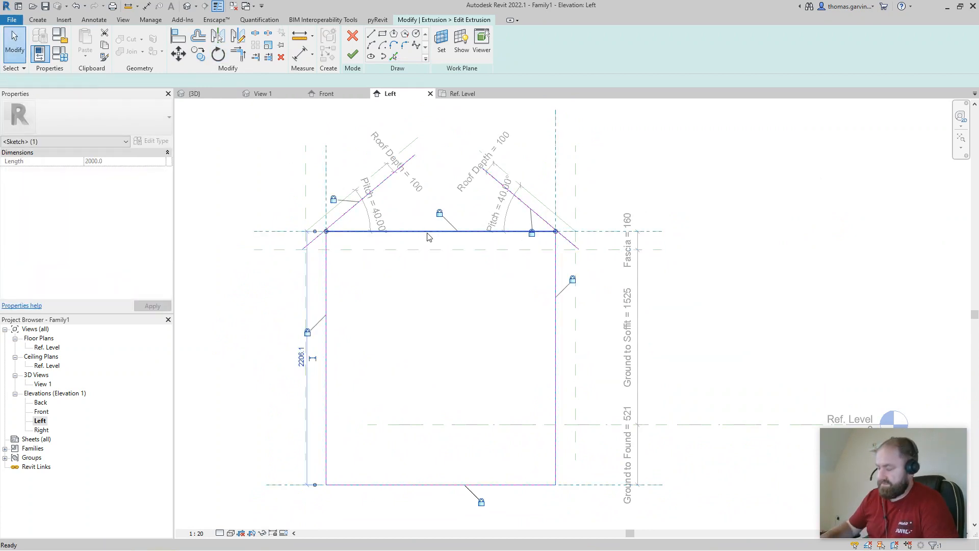
{"action": "key", "text": "Delete"}
{"action": "left_click", "coordinate": [238, 53]}
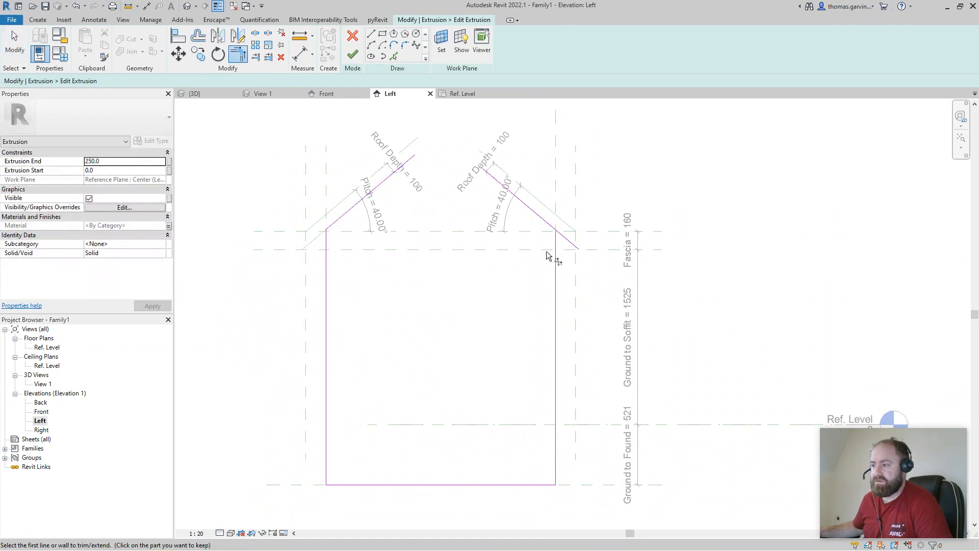
{"action": "left_click", "coordinate": [487, 178]}
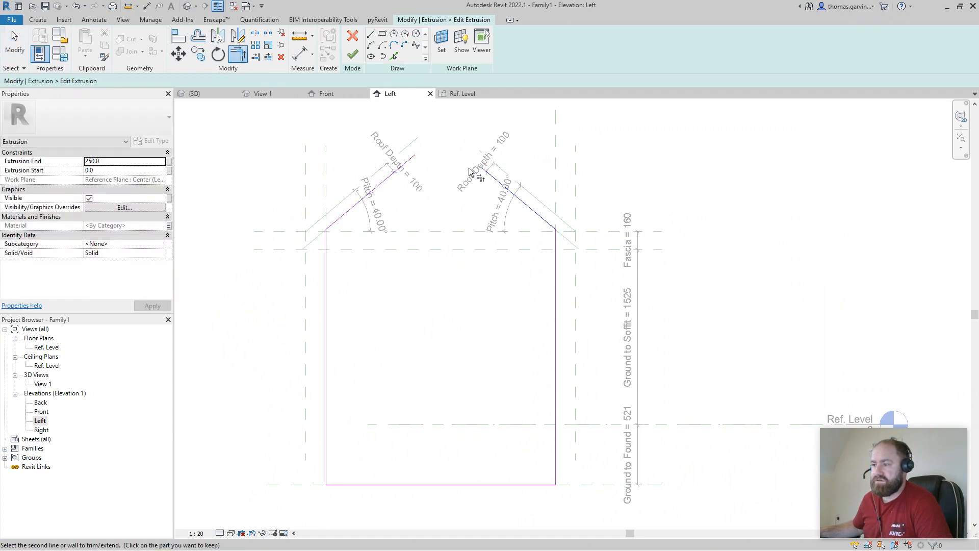
{"action": "left_click", "coordinate": [422, 159]}
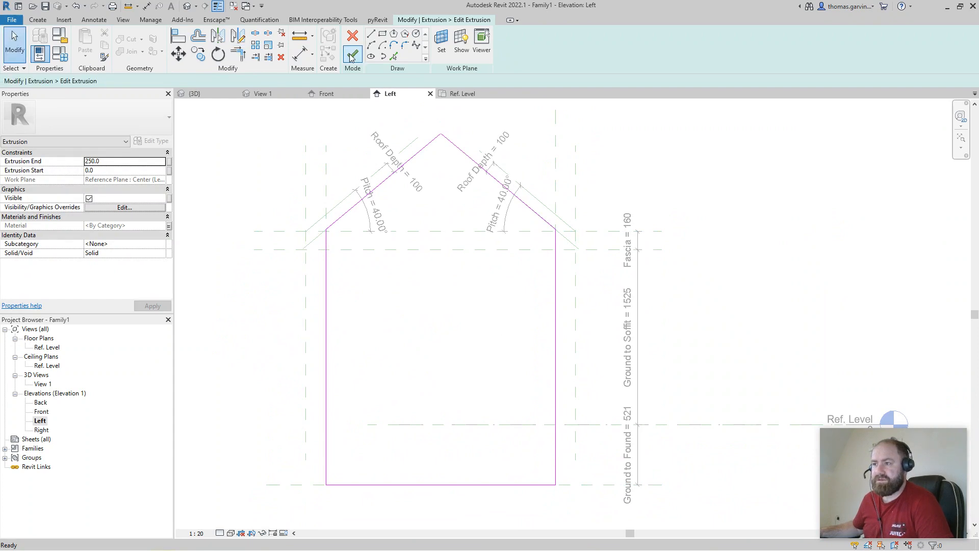
{"action": "left_click", "coordinate": [353, 55]}
In the Ref. Level plan, align and lock the extrusion's two end faces to the reference planes dimensioned by Width
{"action": "double_click", "coordinate": [48, 347]}
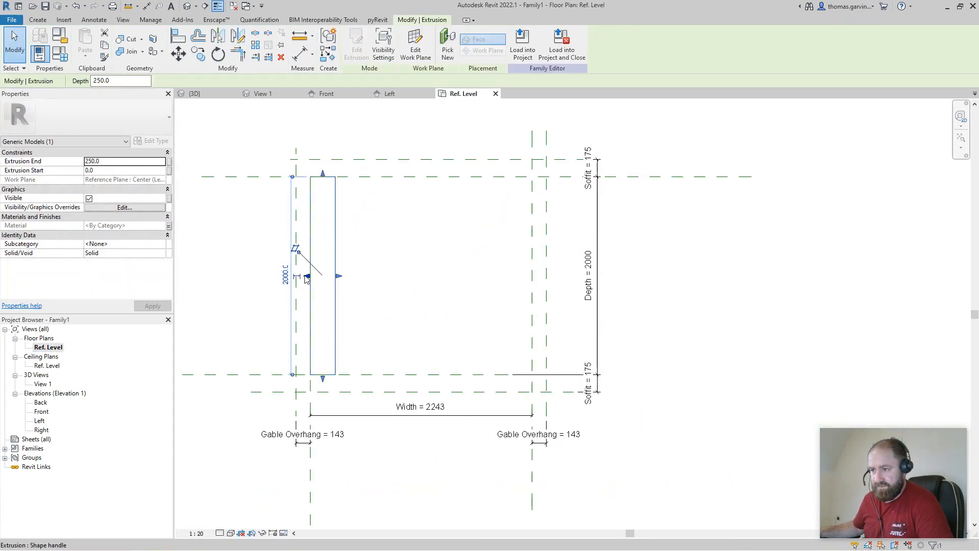
{"action": "left_click_drag", "start_coordinate": [304, 279], "coordinate": [312, 278]}
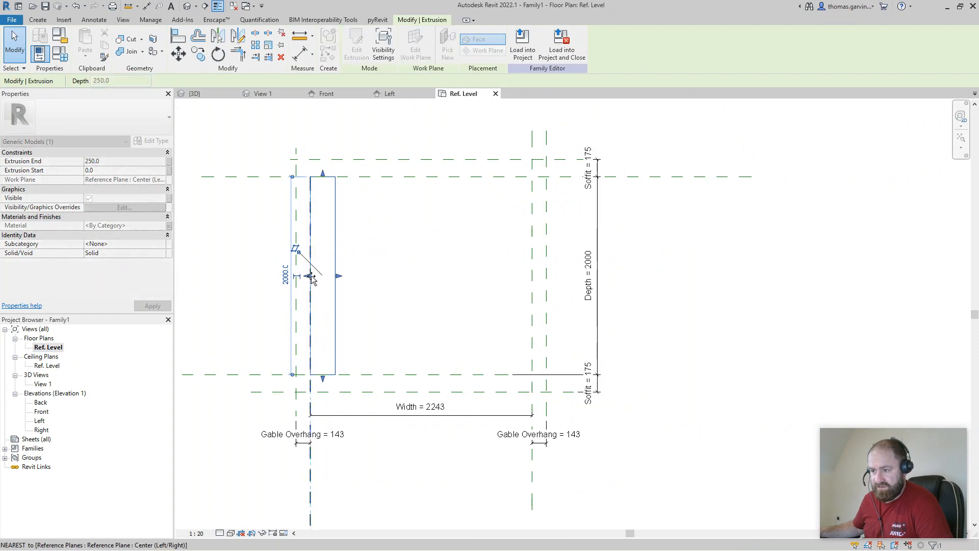
{"action": "left_click", "coordinate": [293, 338]}
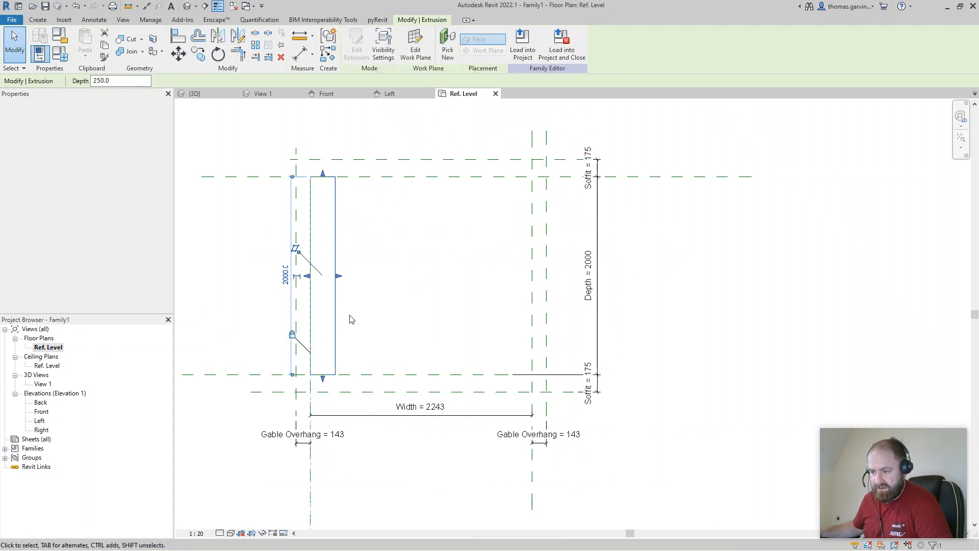
{"action": "left_click_drag", "start_coordinate": [342, 277], "coordinate": [533, 274]}
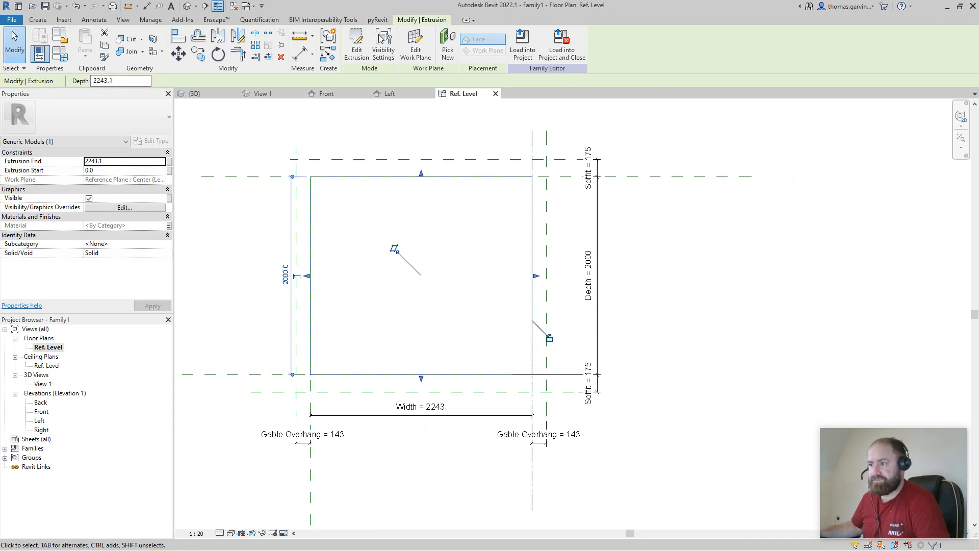
Set the default 3D view's scale to 1:1, inspect the building form from another side, and return to the Left elevation
{"action": "left_click", "coordinate": [187, 8]}
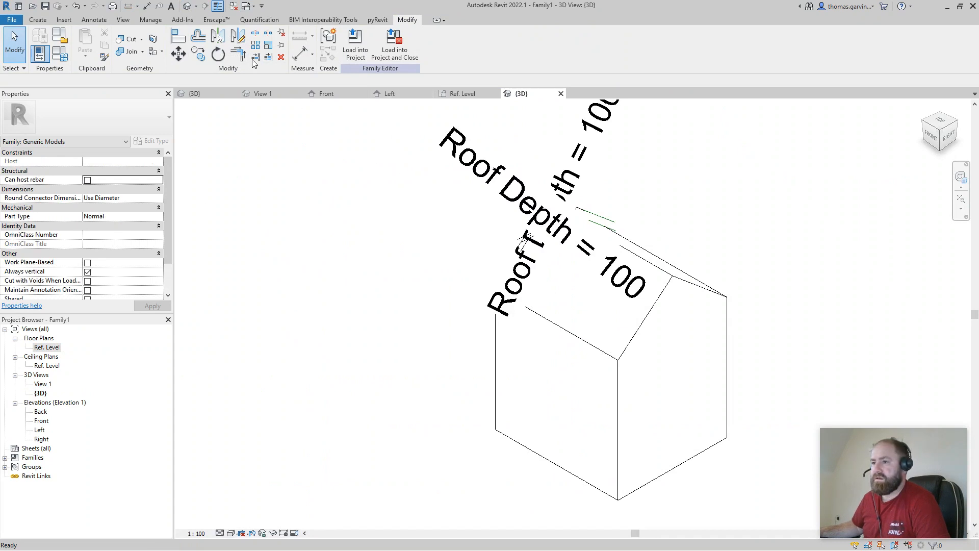
{"action": "left_click", "coordinate": [202, 534]}
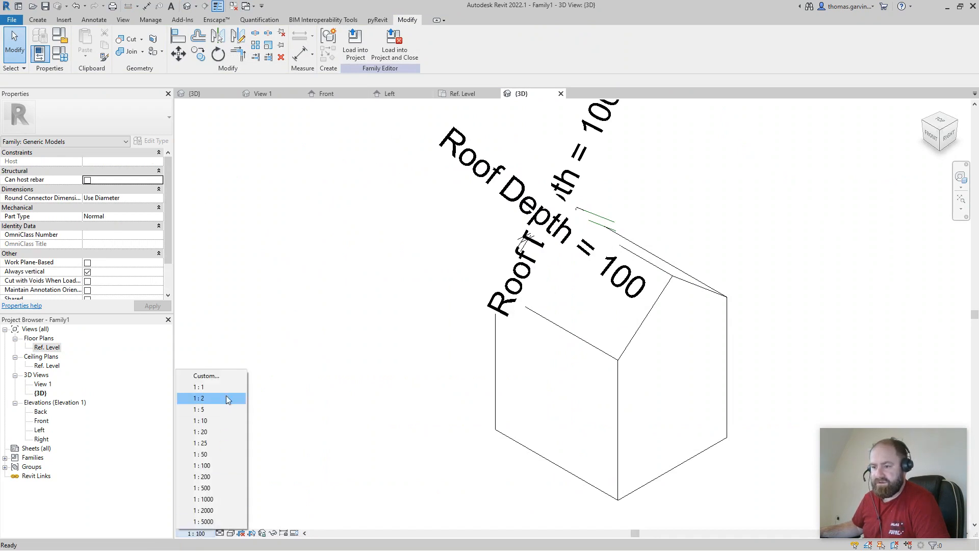
{"action": "left_click", "coordinate": [227, 391]}
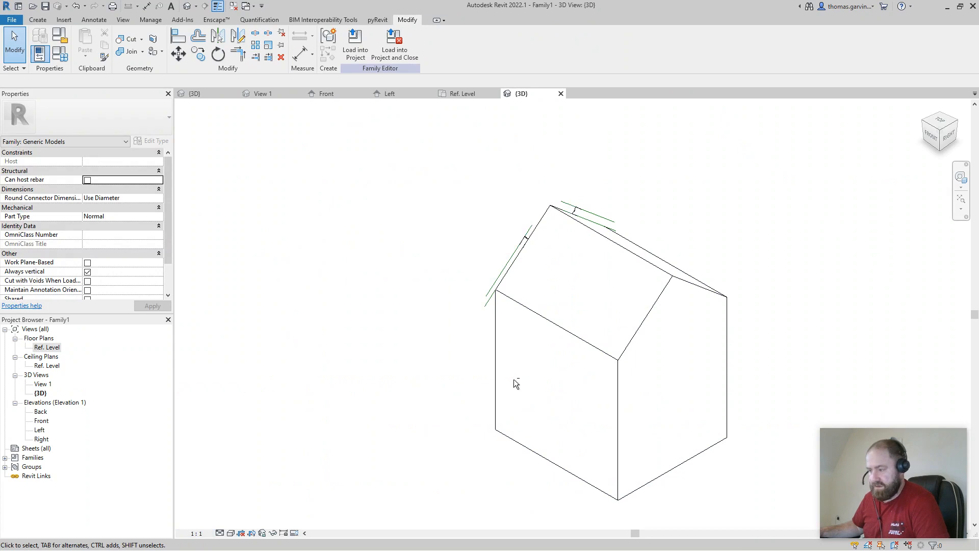
{"action": "middle_click_drag", "start_coordinate": [514, 381], "coordinate": [715, 349], "text": "shift"}
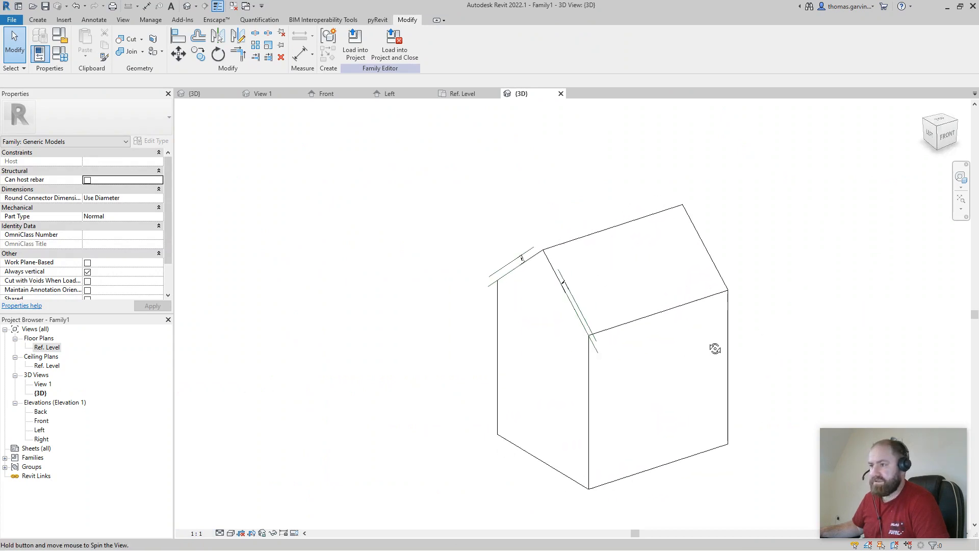
{"action": "left_click", "coordinate": [388, 94]}
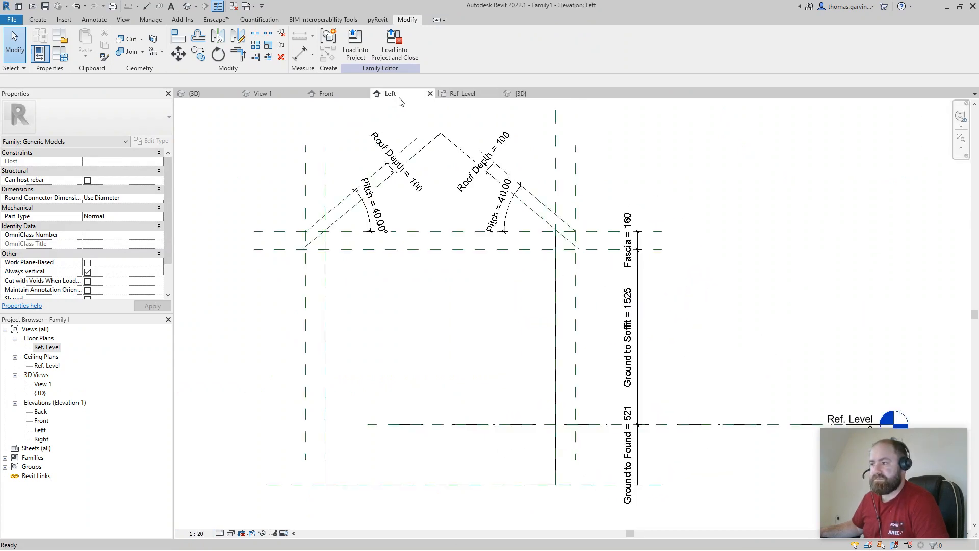
Start the roof extrusion in the Left elevation with locked lines picked from the left overhang, soffit and left wall reference planes
{"action": "left_click", "coordinate": [38, 21]}
{"action": "left_click", "coordinate": [86, 44]}
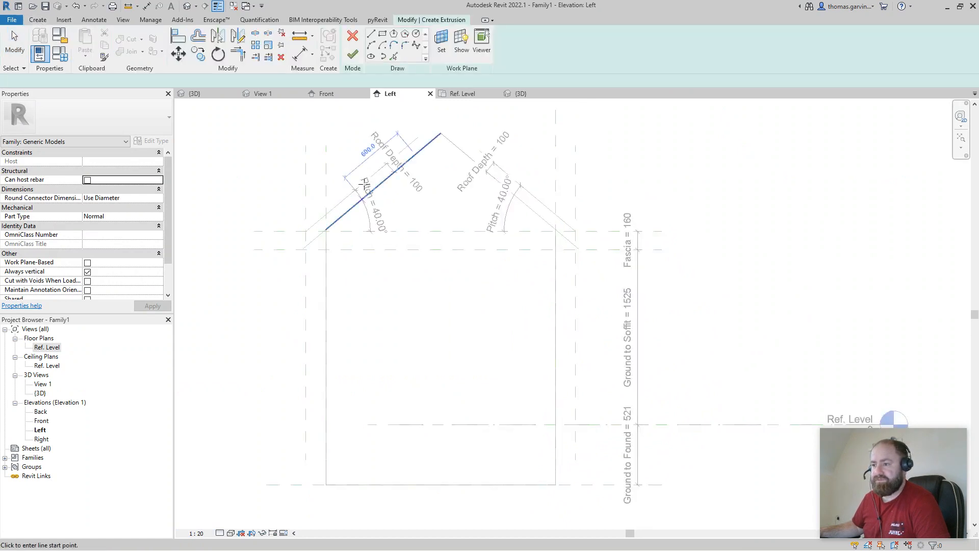
{"action": "left_click", "coordinate": [394, 57]}
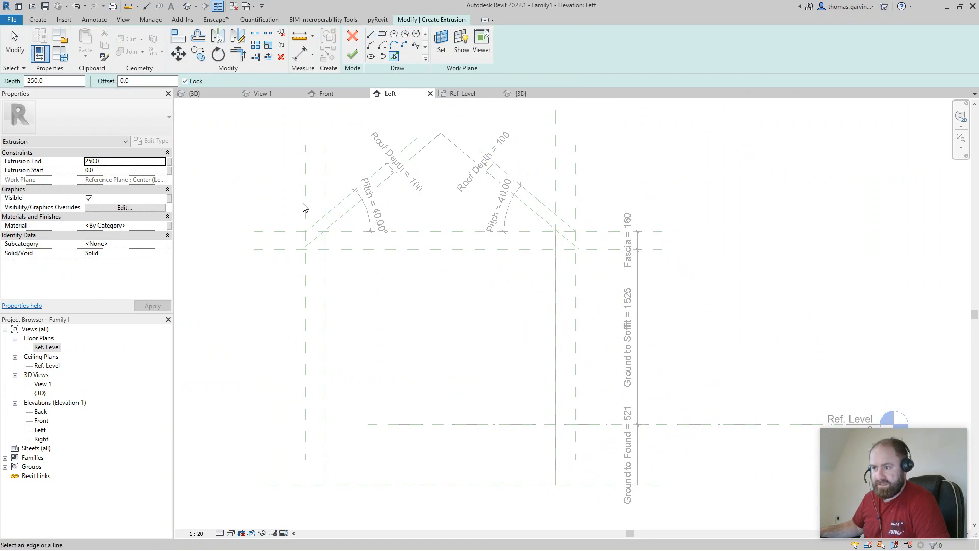
{"action": "left_click", "coordinate": [306, 316]}
{"action": "scroll", "coordinate": [269, 257], "scroll_direction": "up", "scroll_amount": 2}
{"action": "left_click", "coordinate": [266, 239]}
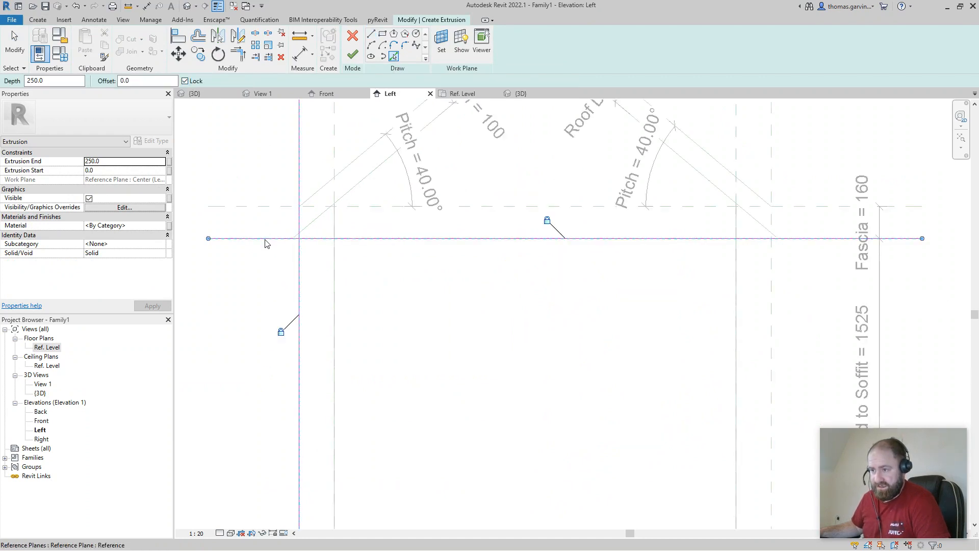
{"action": "left_click", "coordinate": [335, 134]}
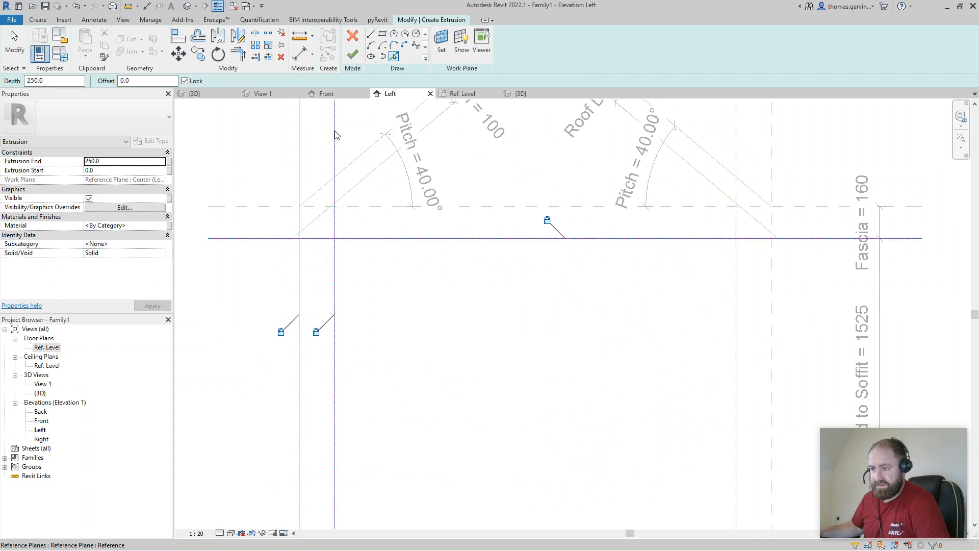
Add locked sketch lines picked from the wall's left gable edge and the outer left roof reference line
{"action": "scroll", "coordinate": [346, 220], "scroll_direction": "up", "scroll_amount": 2}
{"action": "left_click", "coordinate": [354, 173]}
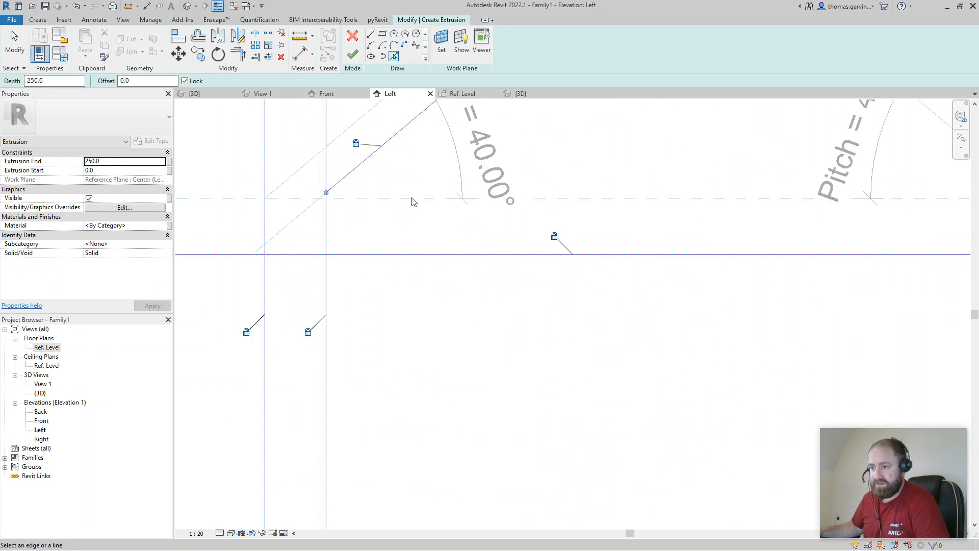
{"action": "scroll", "coordinate": [458, 225], "scroll_direction": "down", "scroll_amount": 2}
{"action": "middle_click_drag", "start_coordinate": [600, 215], "coordinate": [541, 297]}
{"action": "left_click", "coordinate": [409, 199]}
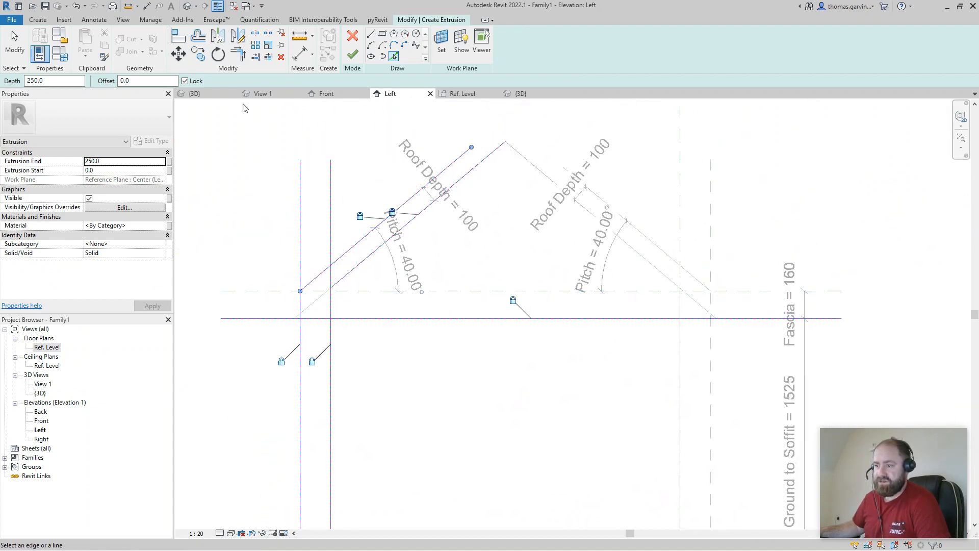
Trim the left eave's overhang, soffit, wall and sloped sketch lines to each other to form the fascia end
{"action": "left_click", "coordinate": [237, 54]}
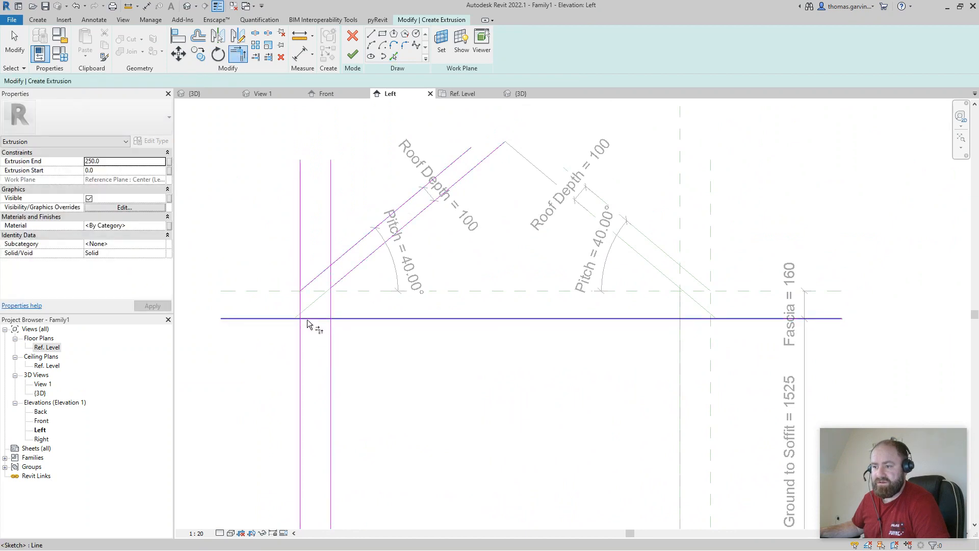
{"action": "left_click", "coordinate": [312, 319]}
{"action": "left_click", "coordinate": [303, 312]}
{"action": "left_click", "coordinate": [302, 306]}
{"action": "left_click", "coordinate": [307, 287]}
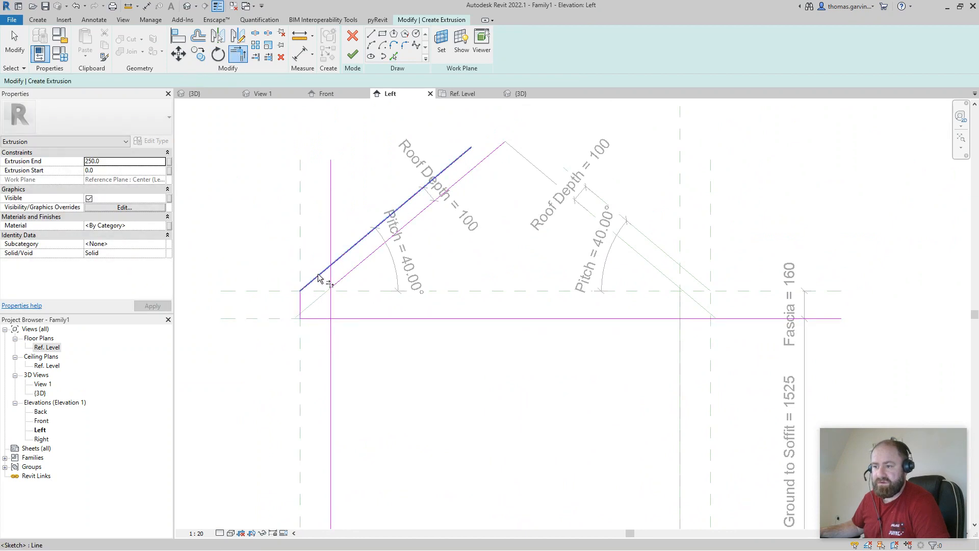
{"action": "left_click", "coordinate": [336, 282]}
{"action": "left_click", "coordinate": [330, 305]}
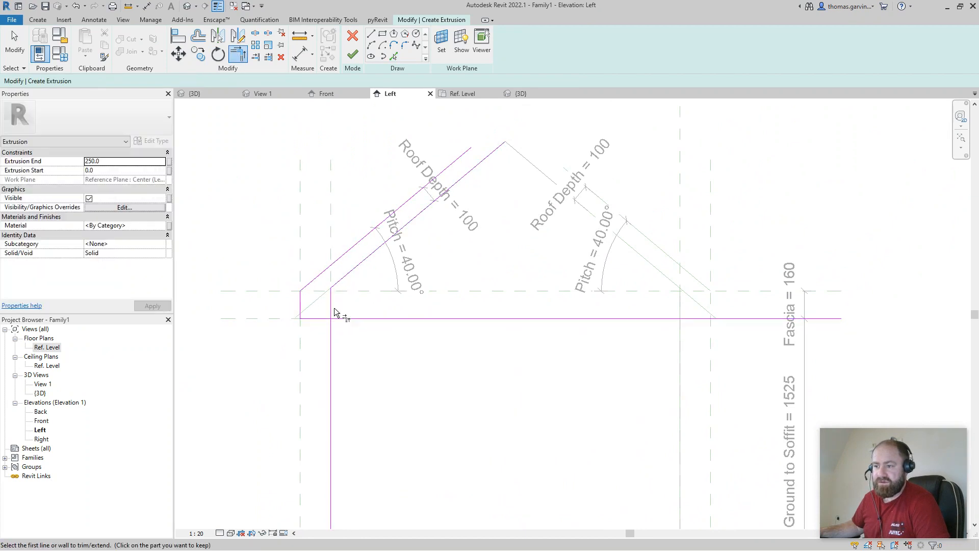
{"action": "left_click", "coordinate": [332, 313]}
{"action": "left_click", "coordinate": [320, 320]}
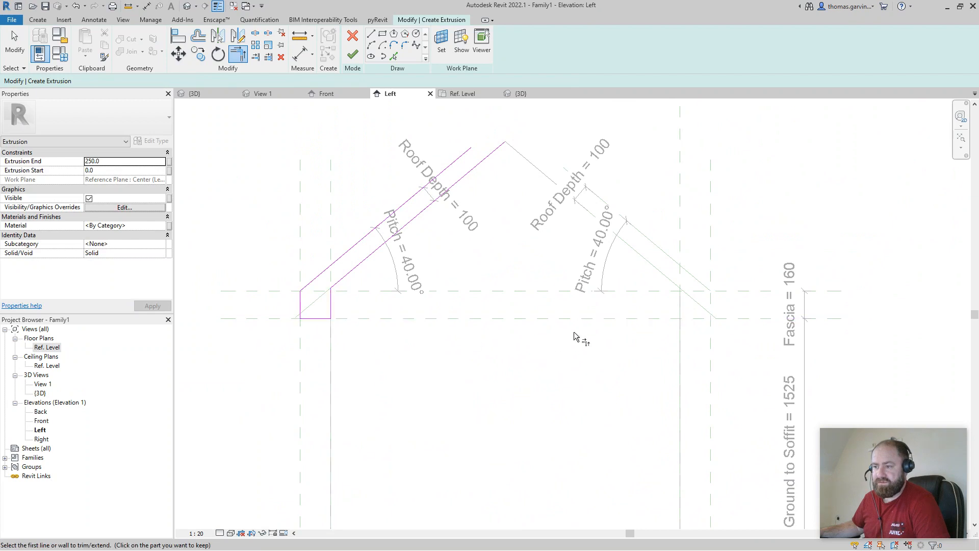
Add locked sketch lines picked from the right overhang, soffit and right wall planes and both right sloped roof reference lines
{"action": "left_click", "coordinate": [394, 57]}
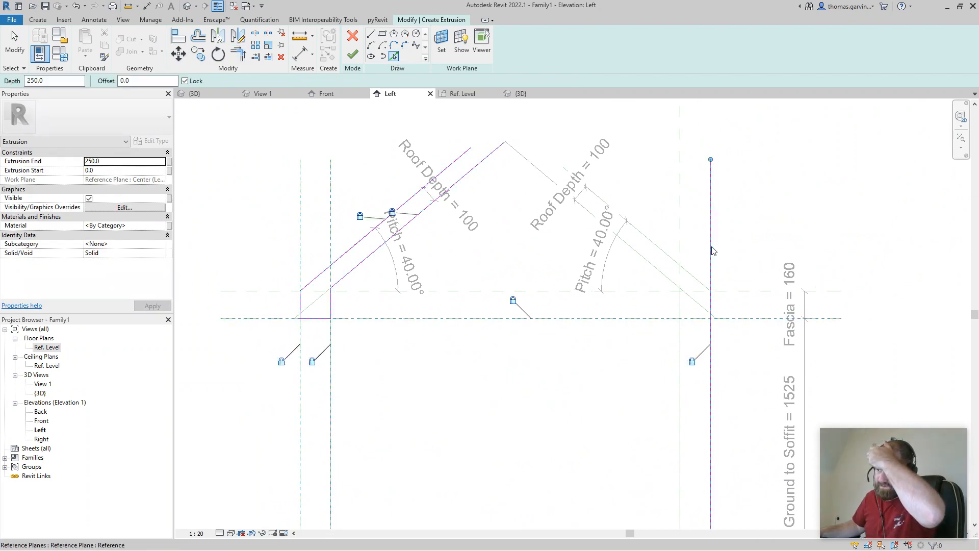
{"action": "left_click", "coordinate": [735, 318]}
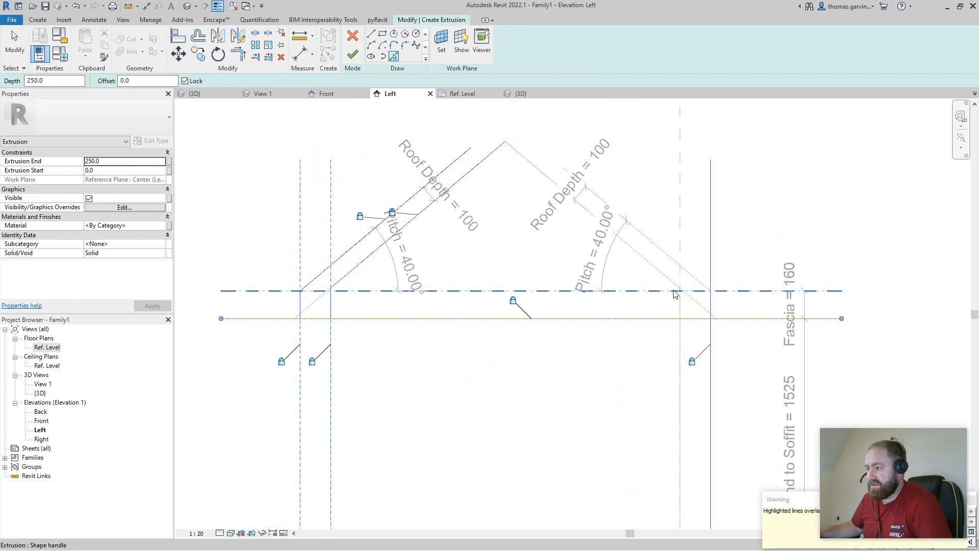
{"action": "left_click", "coordinate": [680, 238]}
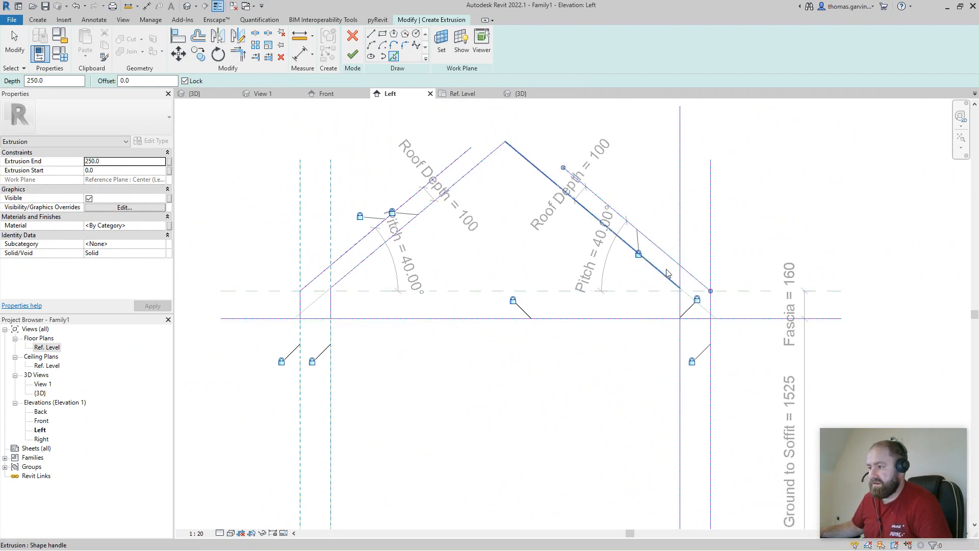
{"action": "left_click", "coordinate": [706, 315]}
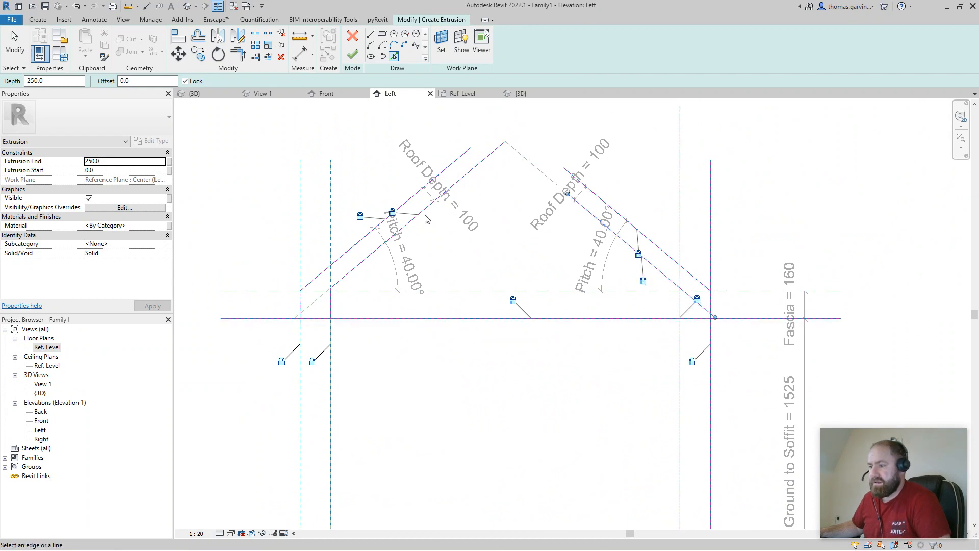
Delete the left inner sloped sketch line and replace it with a locked line picked from the inner roof reference line
{"action": "key", "text": "Escape"}
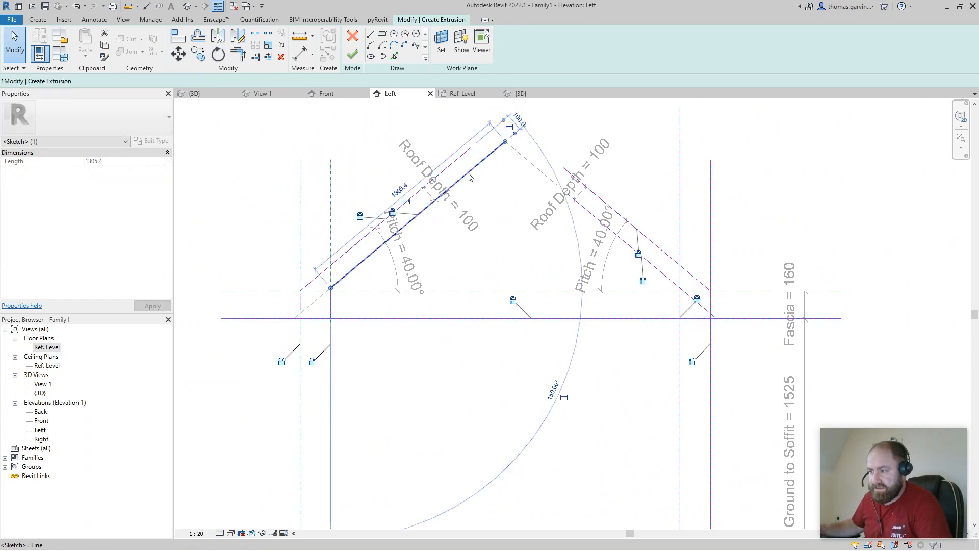
{"action": "left_click", "coordinate": [468, 173]}
{"action": "key", "text": "Delete"}
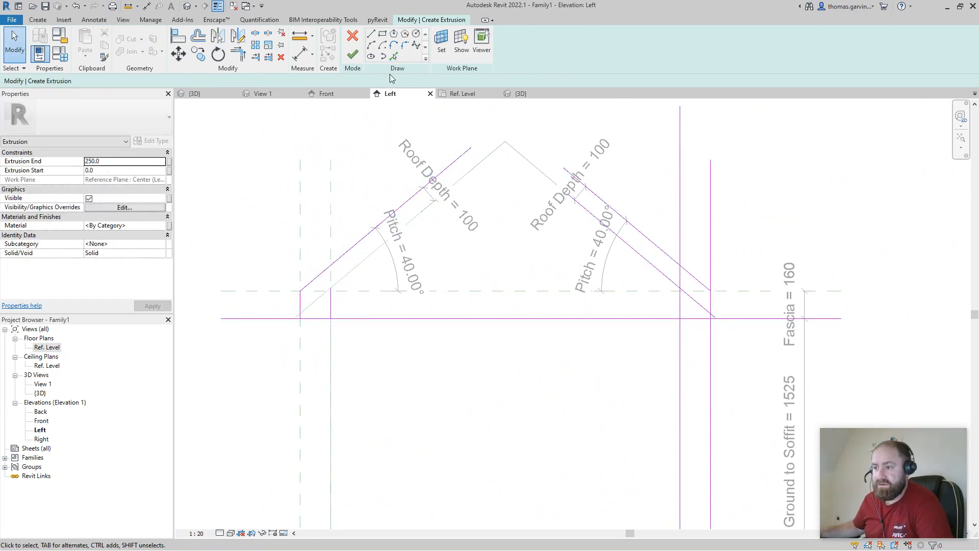
{"action": "left_click", "coordinate": [395, 57]}
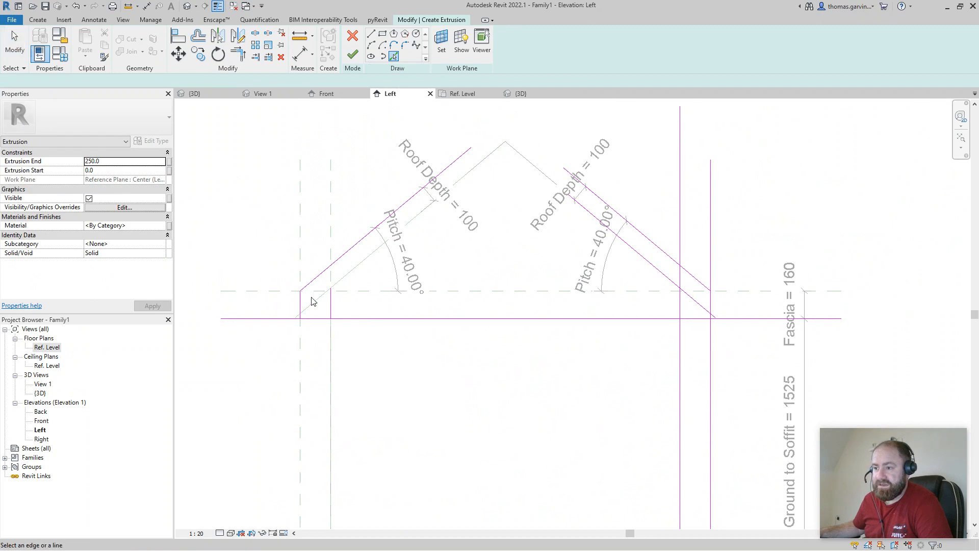
{"action": "left_click", "coordinate": [456, 332]}
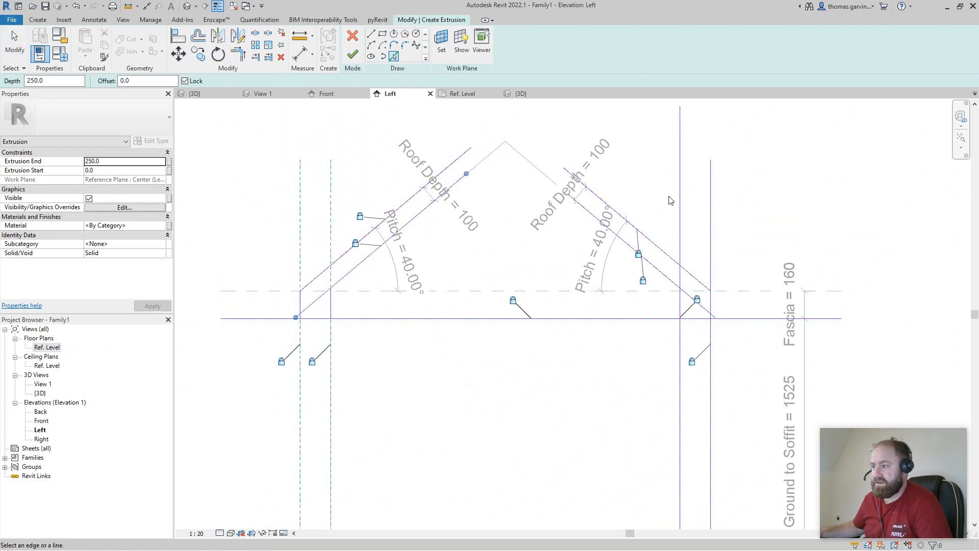
Trim the left inner slope to its wall line and the right eave's lines to each other, closing both soffit ends
{"action": "left_click", "coordinate": [240, 55]}
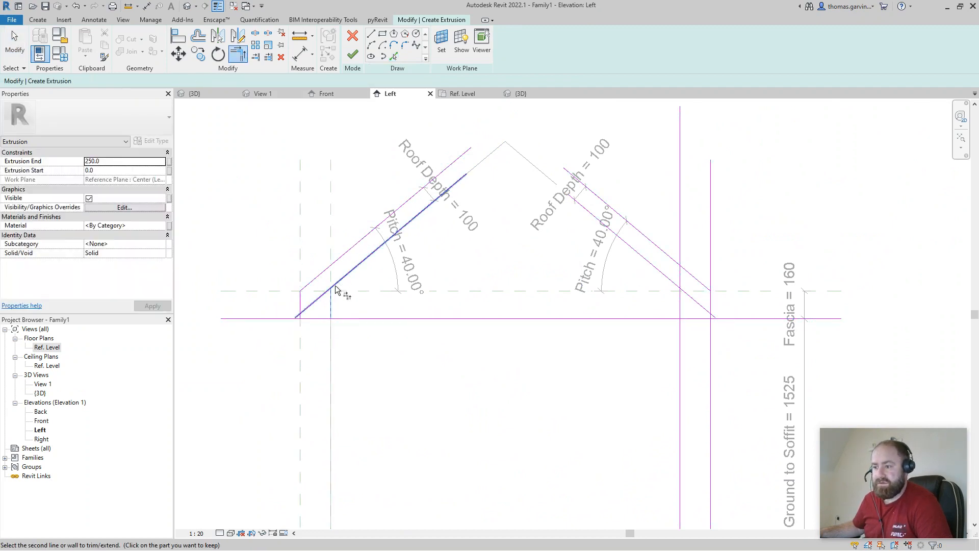
{"action": "left_click", "coordinate": [670, 325]}
{"action": "left_click", "coordinate": [682, 312]}
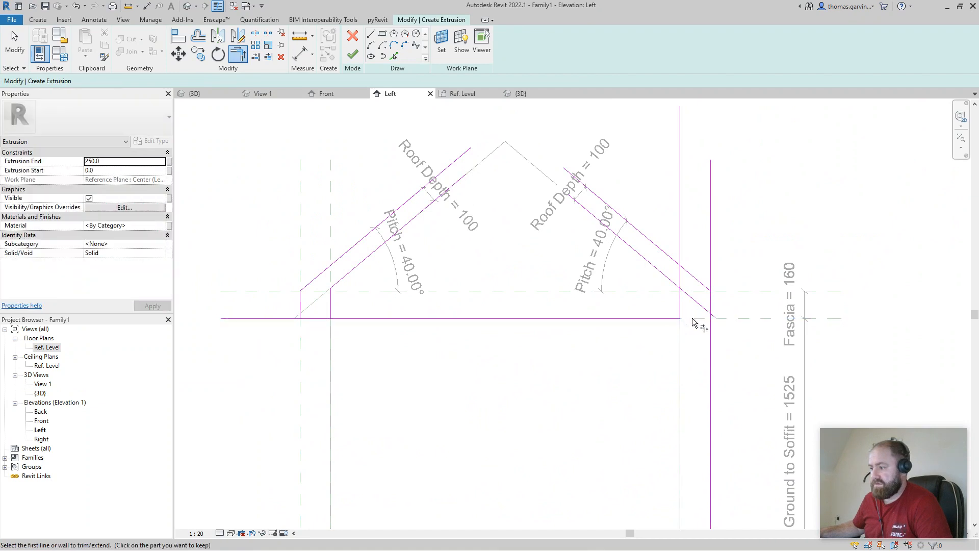
{"action": "left_click", "coordinate": [712, 307]}
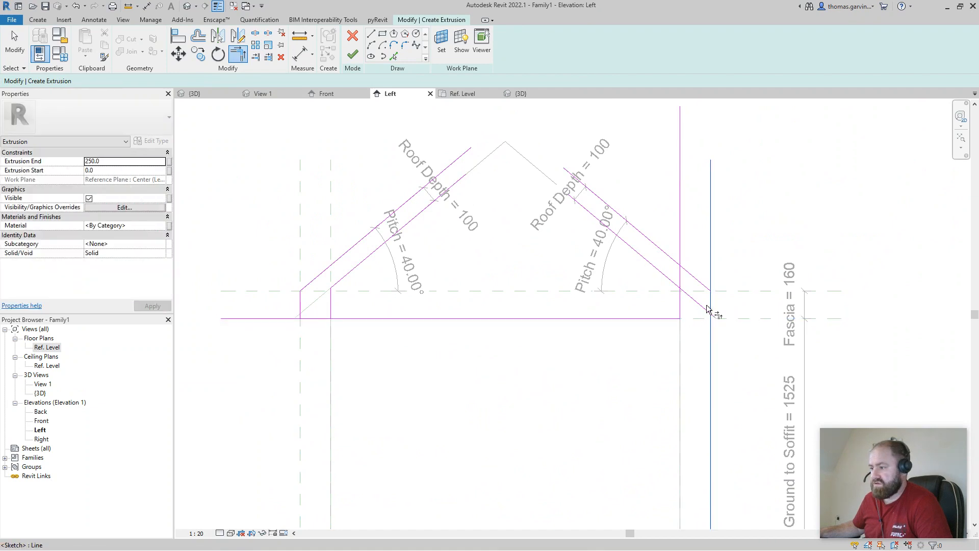
{"action": "left_click", "coordinate": [681, 320]}
{"action": "left_click", "coordinate": [681, 309]}
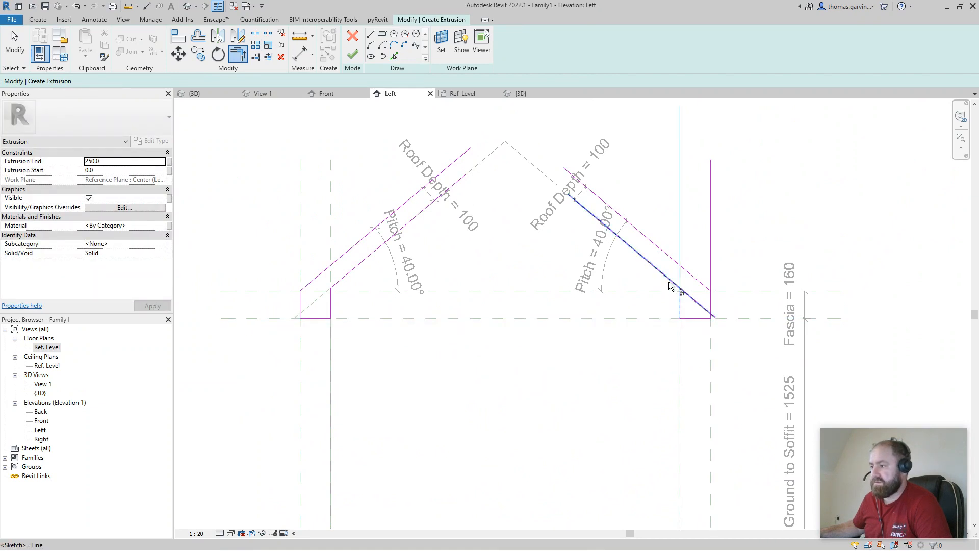
{"action": "left_click", "coordinate": [683, 279]}
{"action": "left_click", "coordinate": [691, 278]}
{"action": "left_click", "coordinate": [711, 306]}
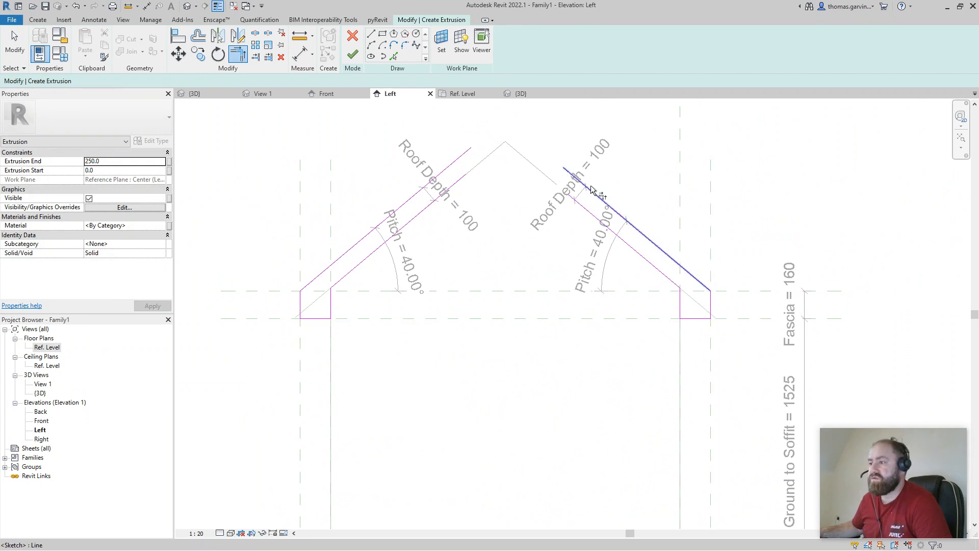
Trim the inner and outer pairs of sloped lines to meet at the ridge, and finish the roof extrusion sketch
{"action": "left_click", "coordinate": [591, 215]}
{"action": "left_click", "coordinate": [442, 194]}
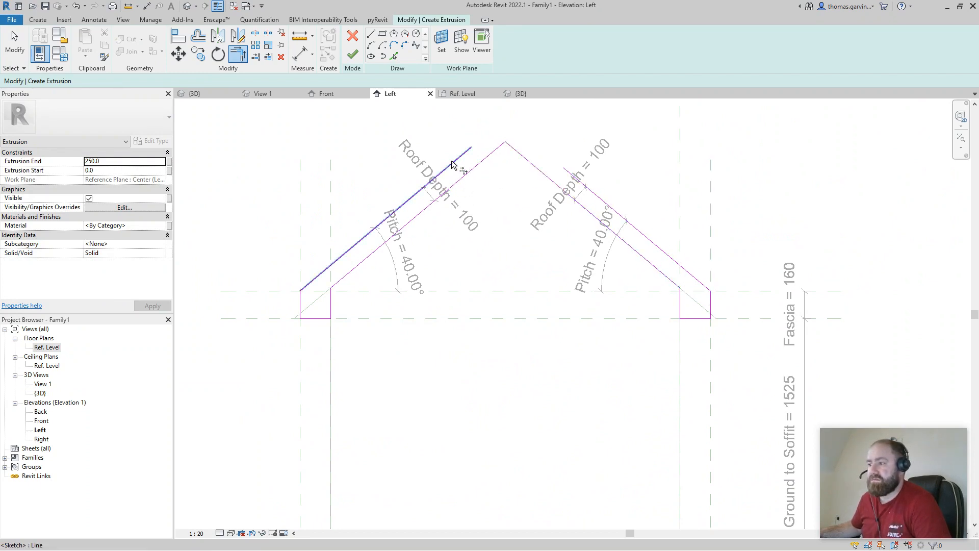
{"action": "left_click", "coordinate": [454, 161]}
{"action": "left_click", "coordinate": [566, 168]}
{"action": "scroll", "coordinate": [592, 183], "scroll_direction": "down", "scroll_amount": 3}
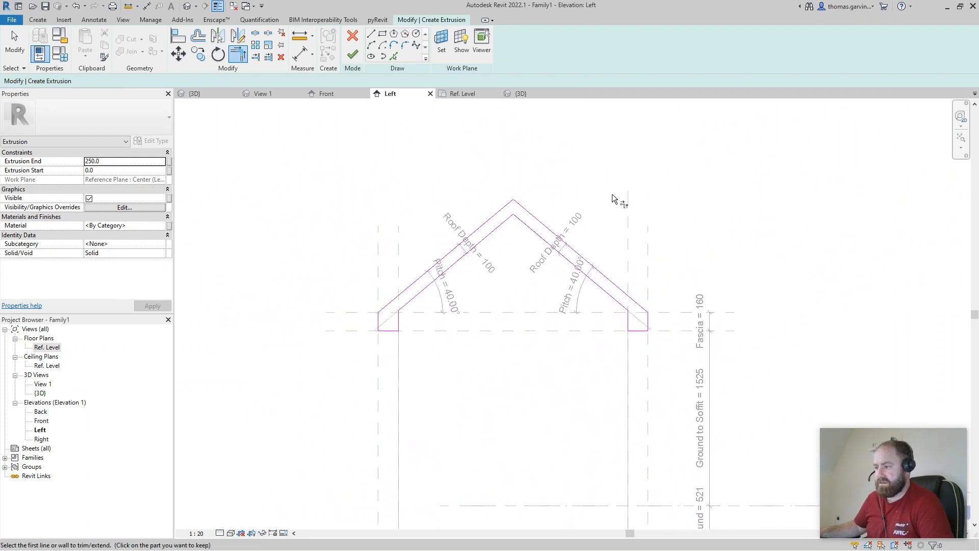
{"action": "left_click", "coordinate": [353, 54]}
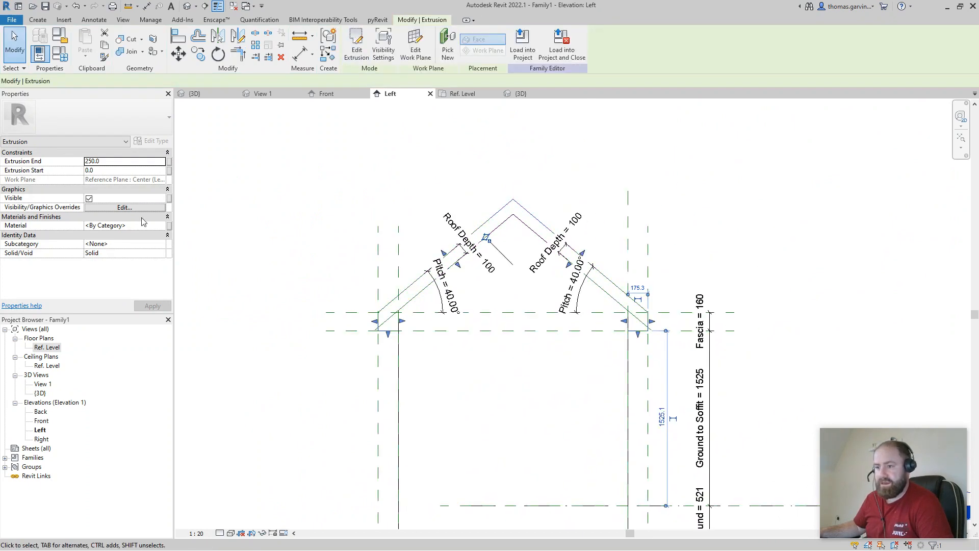
Create a roof material type parameter under Materials and Finishes and associate it with the roof extrusion's material
{"action": "left_click", "coordinate": [169, 226]}
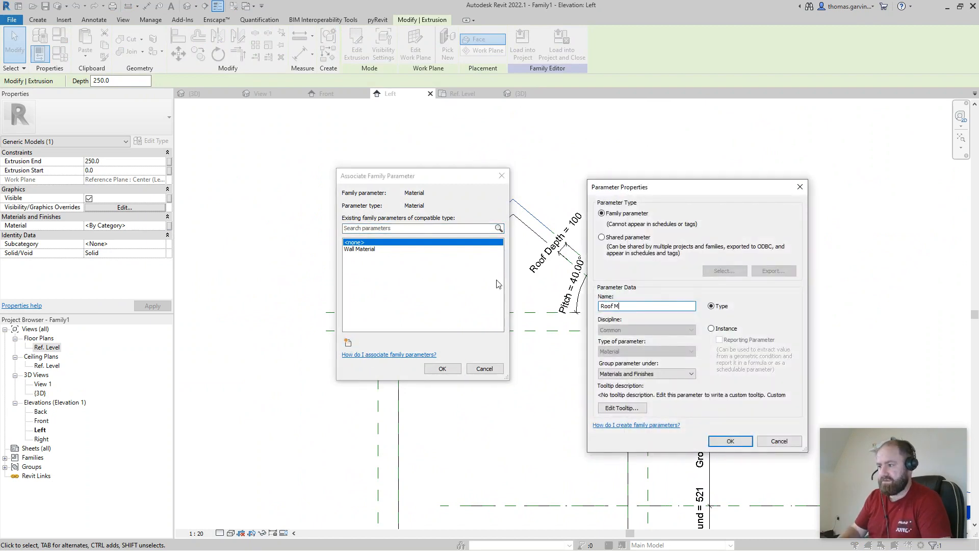
{"action": "left_click", "coordinate": [742, 445]}
{"action": "left_click", "coordinate": [442, 368]}
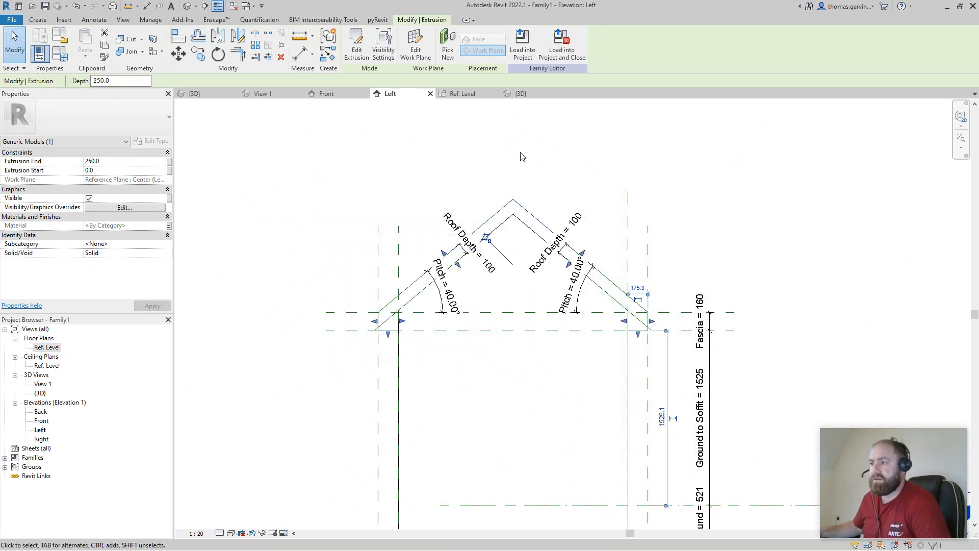
In the Front elevation, stretch the roof extrusion's ends to the gable overhang reference planes, lock them, and inspect the roof in 3D
{"action": "left_click", "coordinate": [463, 94]}
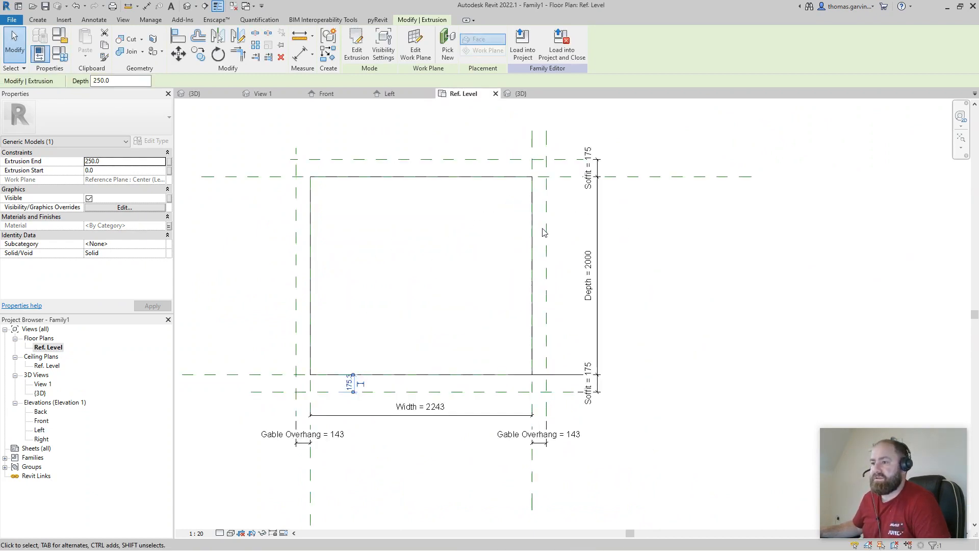
{"action": "left_click", "coordinate": [341, 96]}
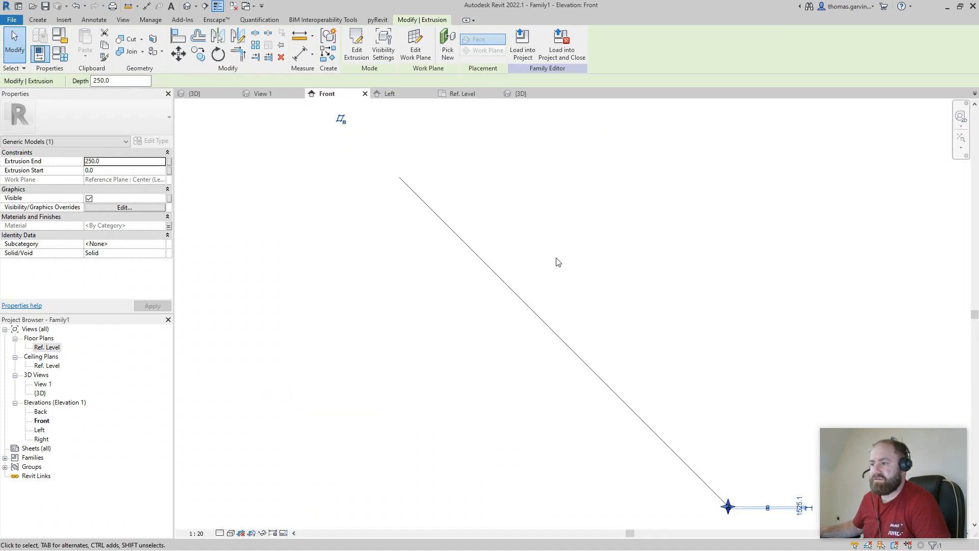
{"action": "scroll", "coordinate": [396, 175], "scroll_direction": "down", "scroll_amount": 3}
{"action": "scroll", "coordinate": [507, 247], "scroll_direction": "up", "scroll_amount": 6}
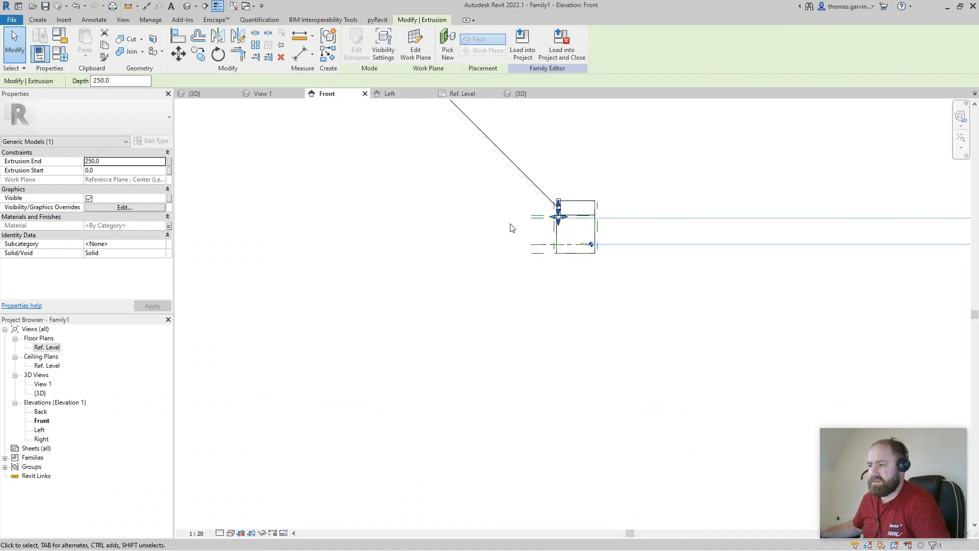
{"action": "scroll", "coordinate": [638, 225], "scroll_direction": "up", "scroll_amount": 5}
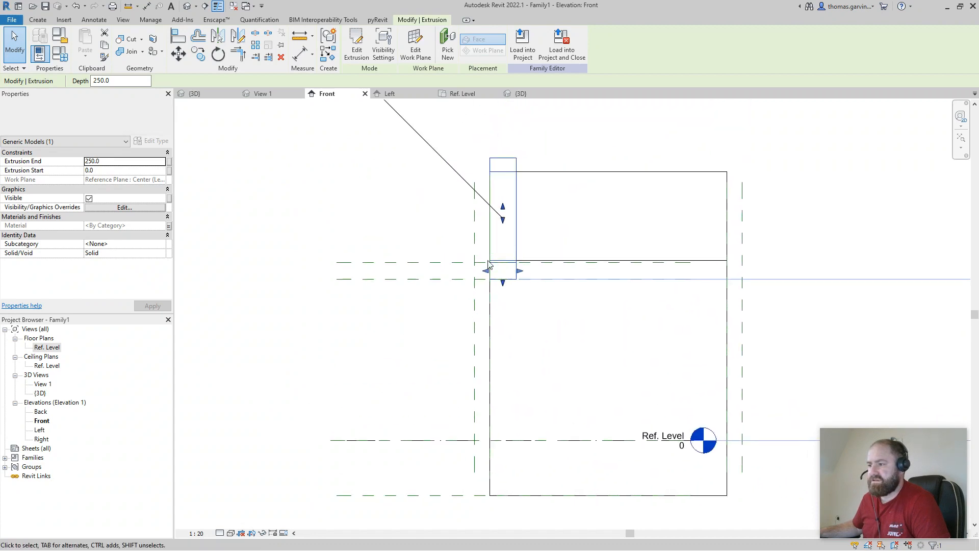
{"action": "left_click_drag", "start_coordinate": [485, 275], "coordinate": [745, 273]}
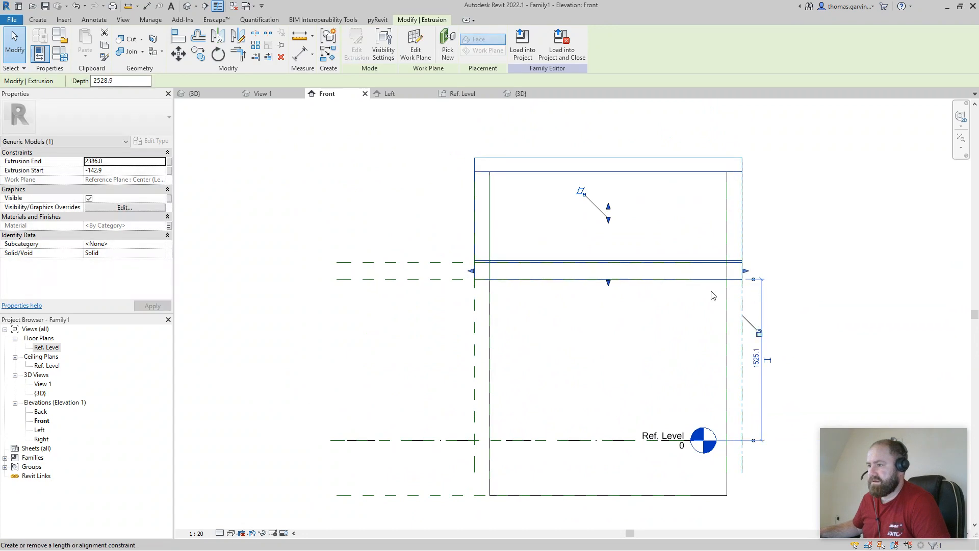
{"action": "left_click", "coordinate": [186, 7]}
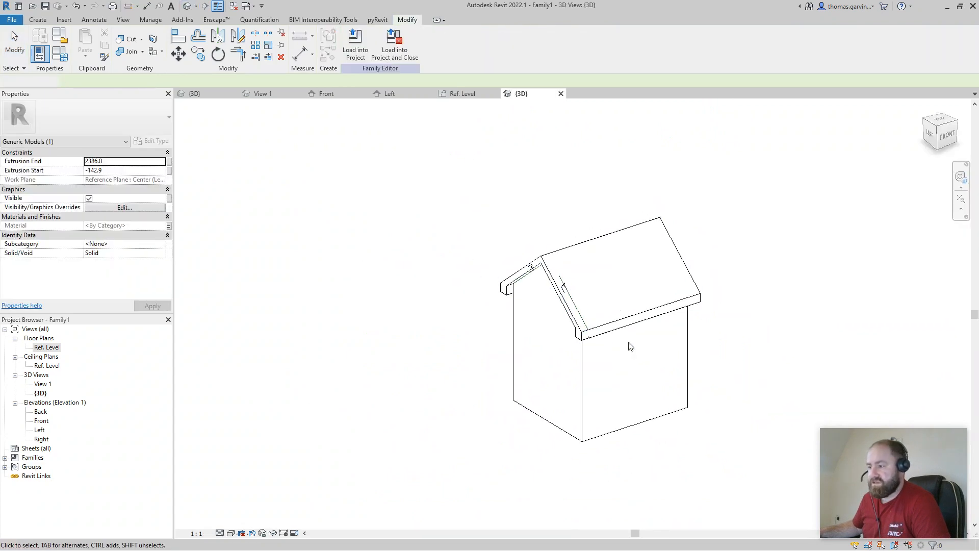
{"action": "middle_click_drag", "start_coordinate": [534, 385], "coordinate": [586, 408], "text": "shift"}
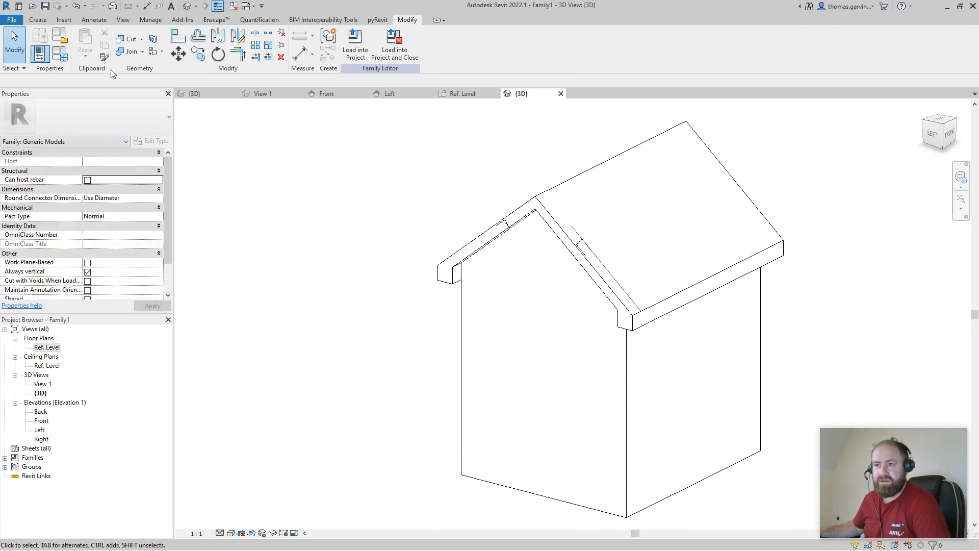
Set the family's Depth to 5000, Fascia to 200, Pitch to 35°, Soffit to 200 and Width to 9000, and inspect the result in 3D
{"action": "left_click", "coordinate": [61, 53]}
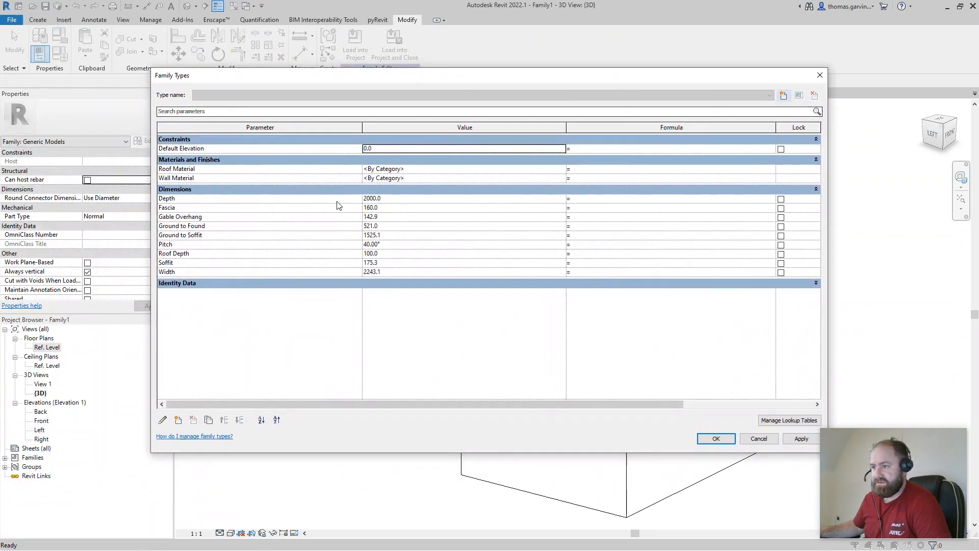
{"action": "left_click", "coordinate": [401, 198]}
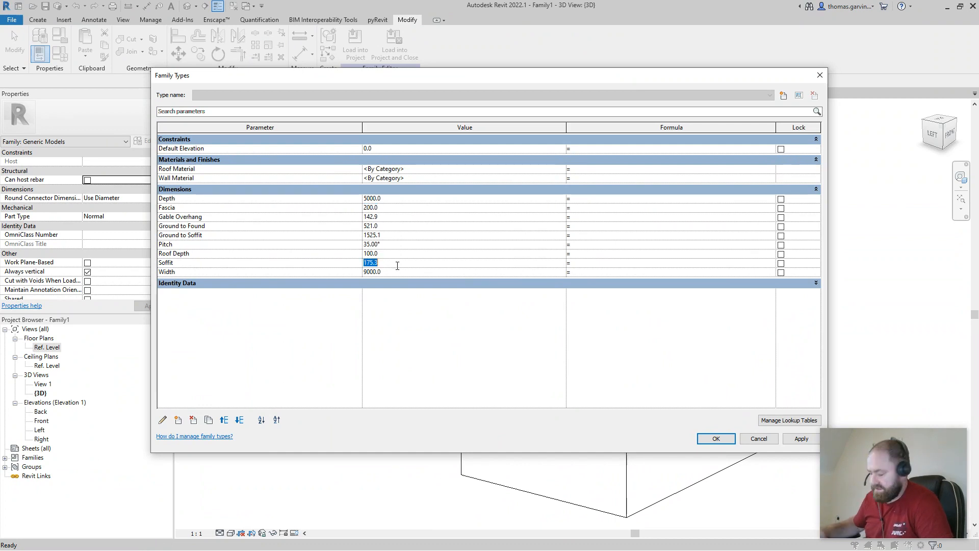
{"action": "type", "text": "0"}
{"action": "key", "text": "Tab"}
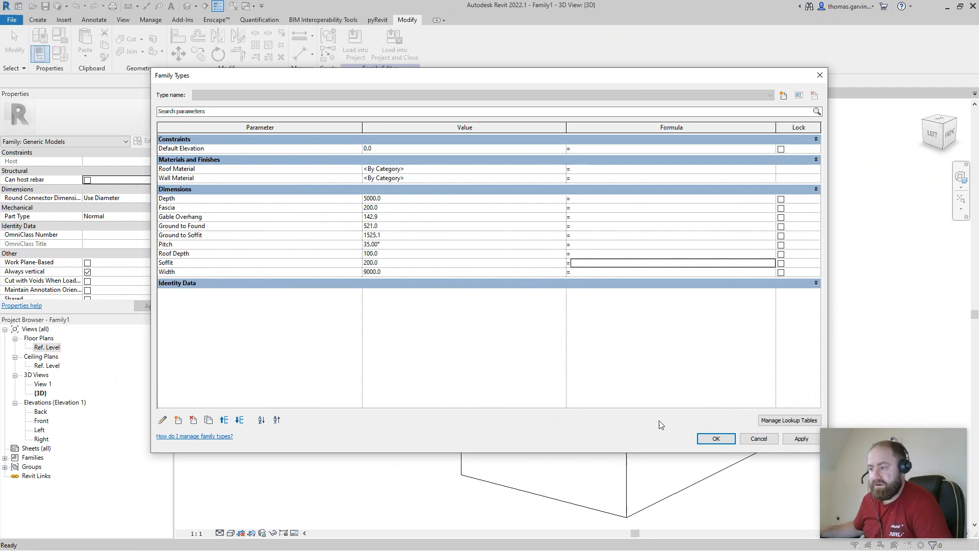
{"action": "left_click", "coordinate": [717, 438]}
{"action": "scroll", "coordinate": [612, 459], "scroll_direction": "down", "scroll_amount": 4}
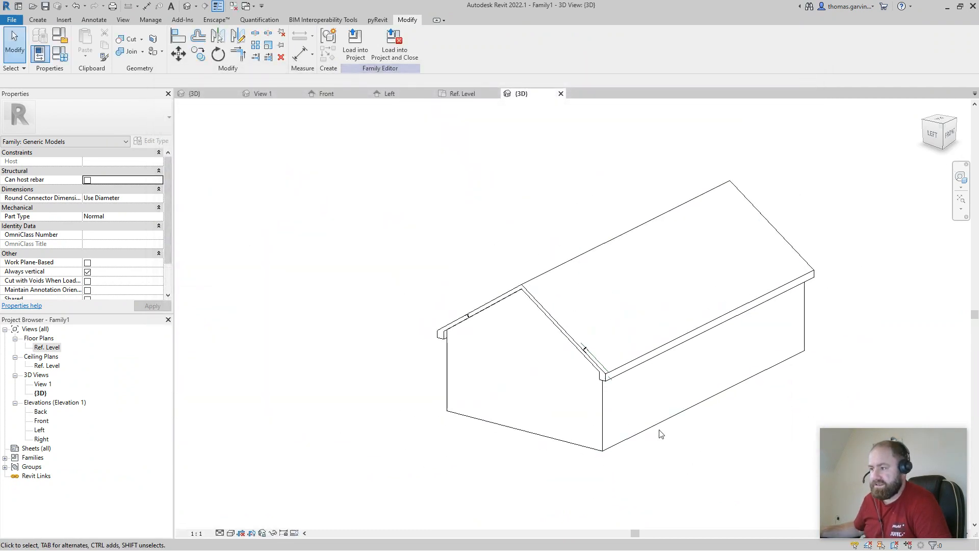
{"action": "middle_click_drag", "start_coordinate": [658, 428], "coordinate": [579, 441], "text": "shift"}
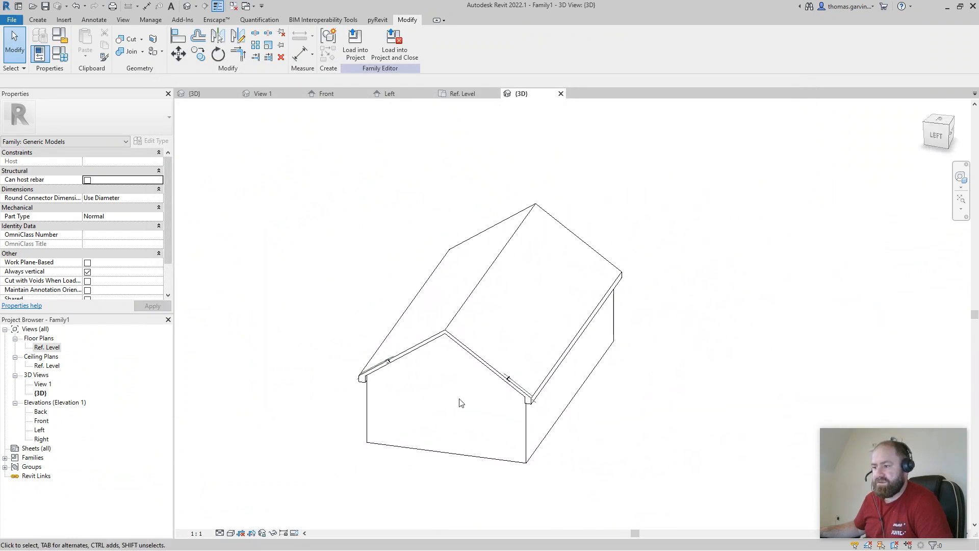
{"action": "middle_click_drag", "start_coordinate": [491, 369], "coordinate": [469, 495], "text": "shift"}
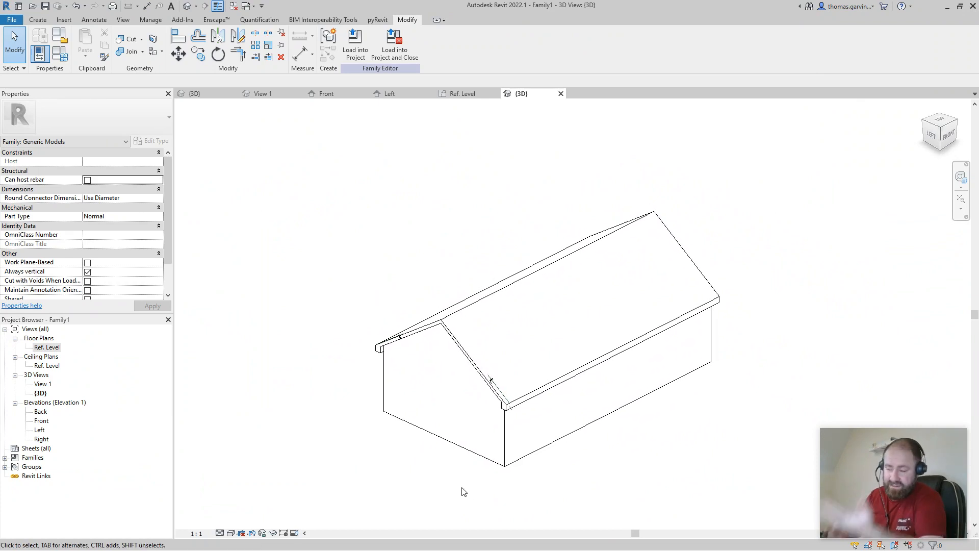
{"action": "middle_click_drag", "start_coordinate": [628, 454], "coordinate": [663, 438], "text": "shift"}
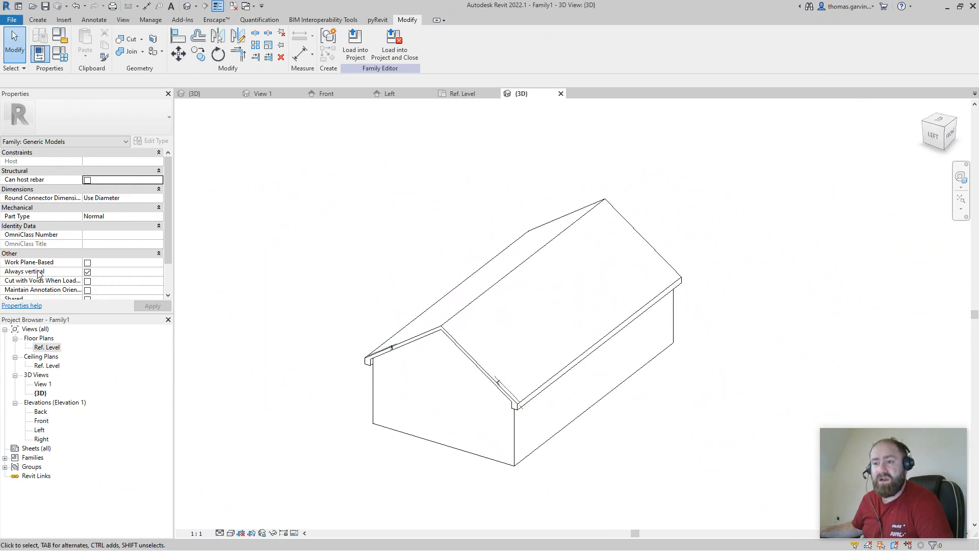
In the Ref. Level plan, draw a vertical reference plane outside each gable end, the left one about 1506 mm from the wall
{"action": "double_click", "coordinate": [46, 348]}
{"action": "scroll", "coordinate": [355, 327], "scroll_direction": "down", "scroll_amount": 5}
{"action": "middle_click_drag", "start_coordinate": [392, 328], "coordinate": [398, 358]}
{"action": "left_click", "coordinate": [37, 20]}
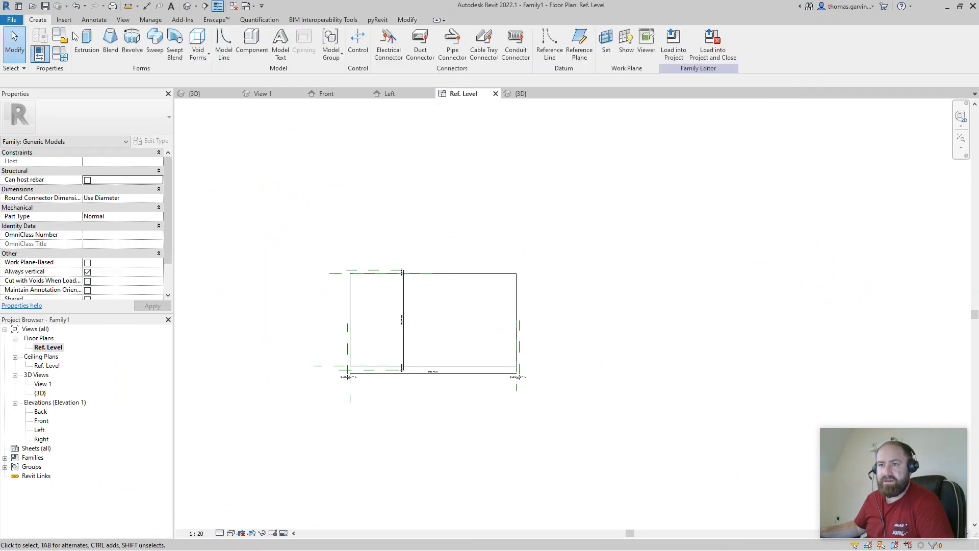
{"action": "left_click", "coordinate": [579, 45]}
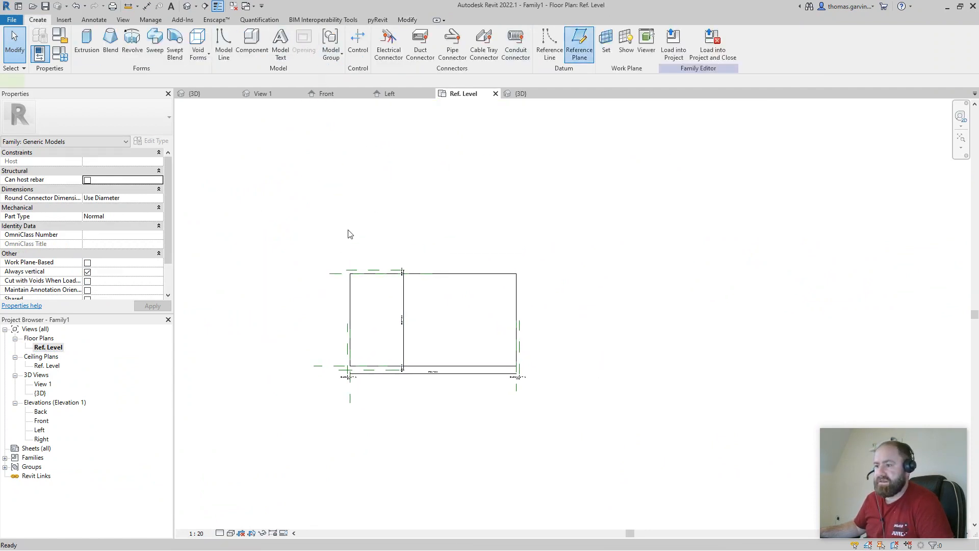
{"action": "left_click", "coordinate": [322, 238]}
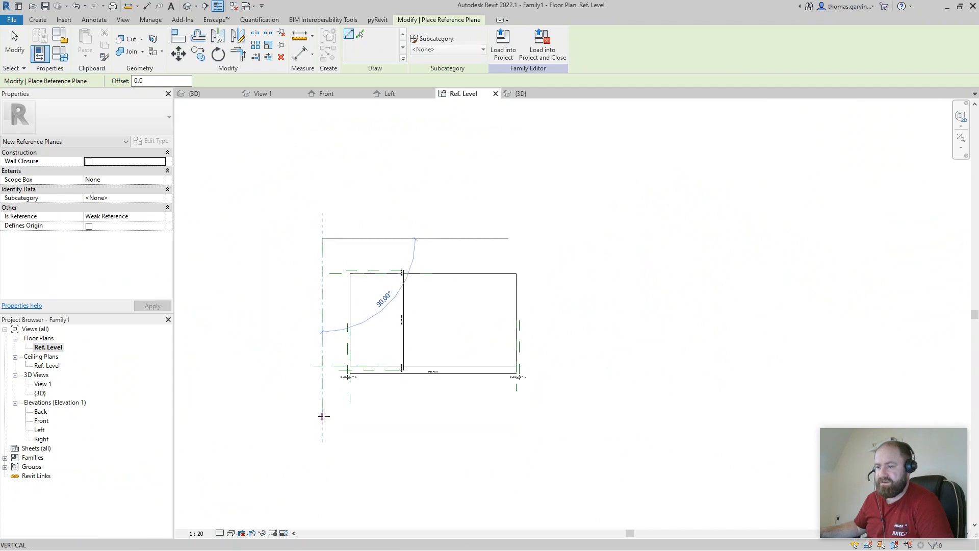
{"action": "left_click", "coordinate": [322, 414]}
{"action": "left_click", "coordinate": [322, 238]}
{"action": "left_click", "coordinate": [546, 239]}
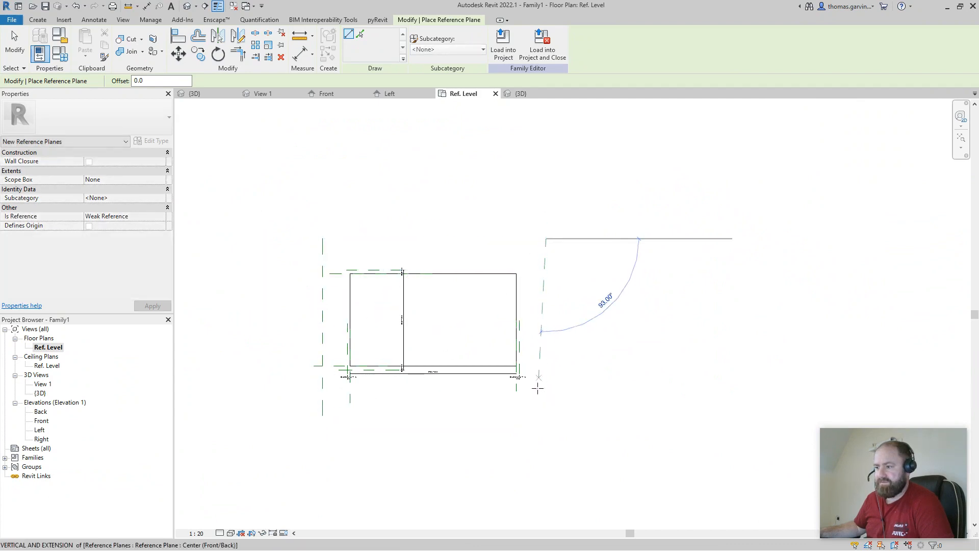
{"action": "left_click", "coordinate": [546, 416]}
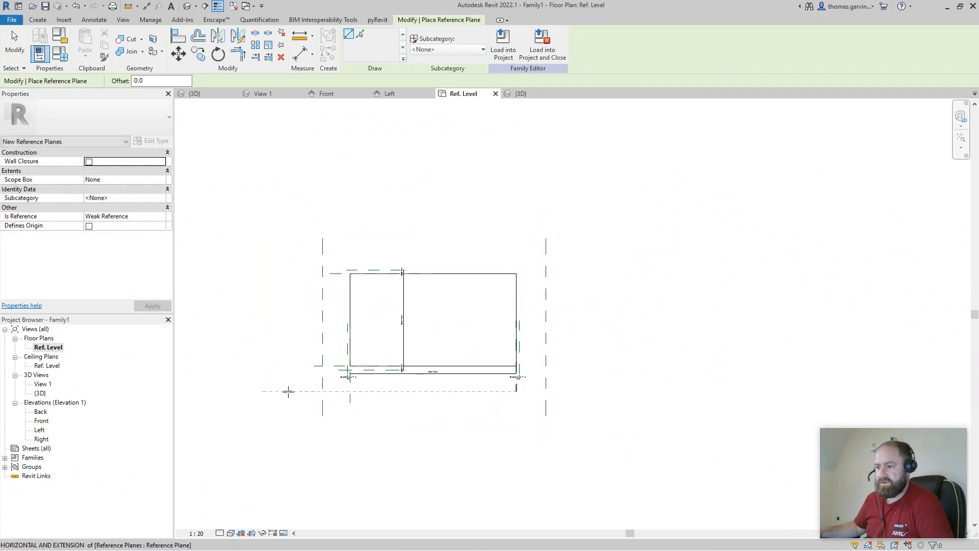
Draw horizontal reference planes about 1372 mm outside the lower wall line and about 1334 mm beyond the upper soffit plane
{"action": "left_click", "coordinate": [590, 392]}
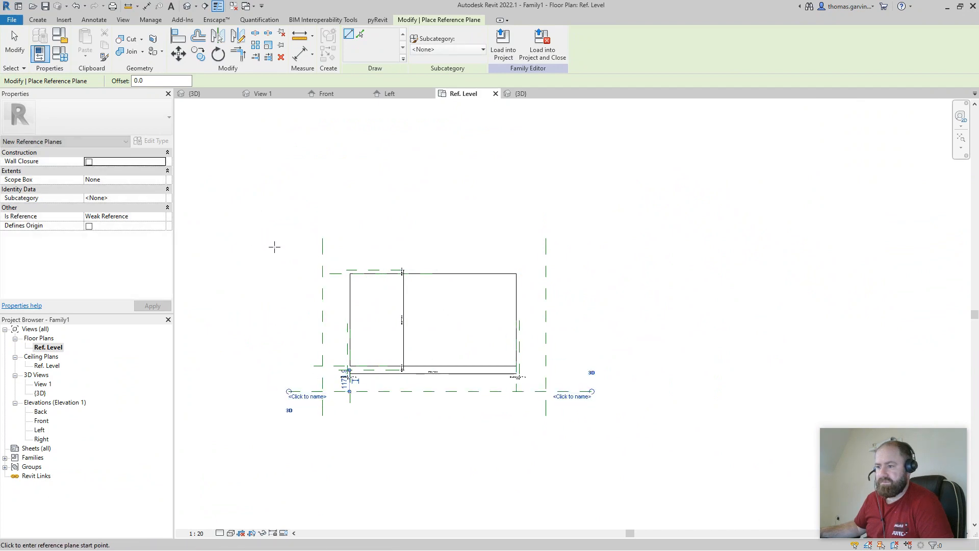
{"action": "left_click", "coordinate": [274, 246]}
{"action": "left_click", "coordinate": [585, 245]}
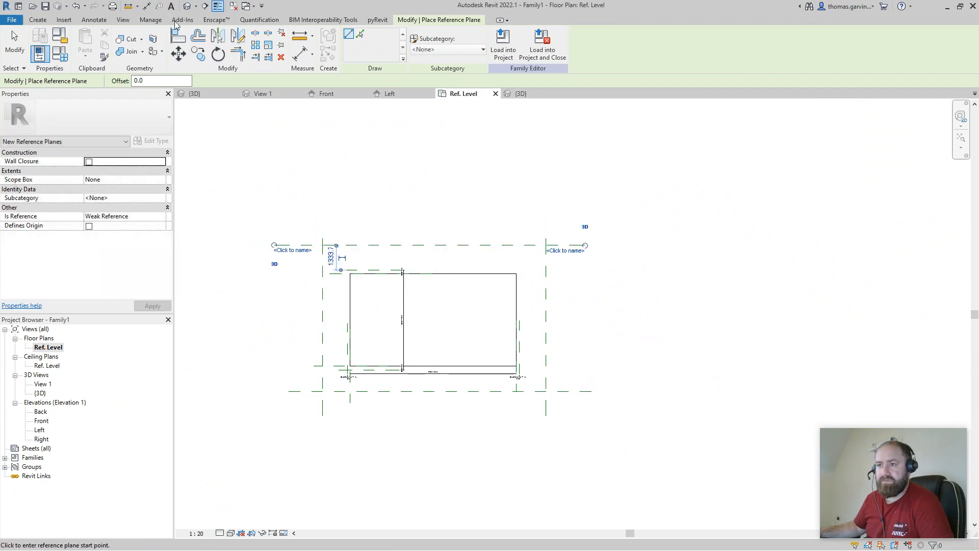
Dimension the outer left and lower reference planes to their adjacent wall reference planes
{"action": "left_click", "coordinate": [147, 6]}
{"action": "scroll", "coordinate": [318, 223], "scroll_direction": "up", "scroll_amount": 5}
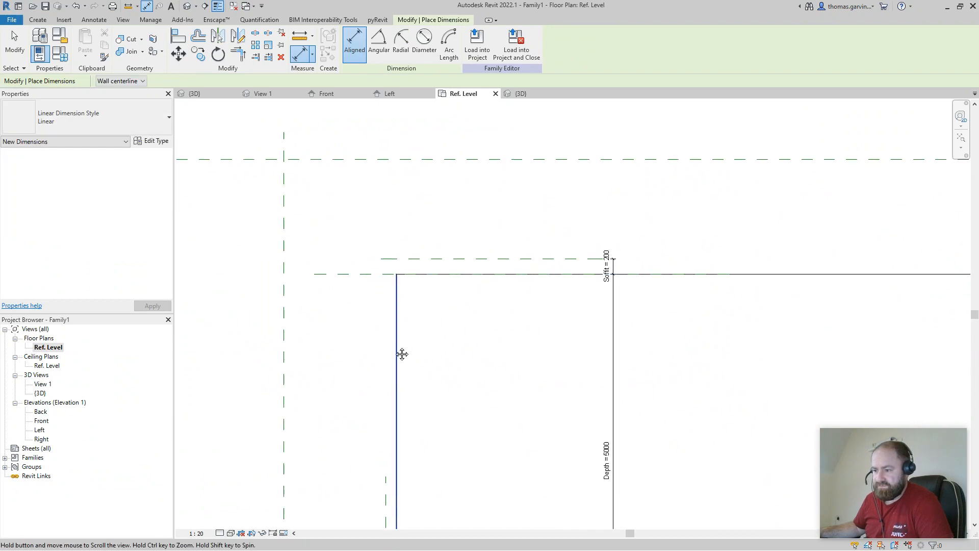
{"action": "middle_click_drag", "start_coordinate": [403, 353], "coordinate": [412, 431]}
{"action": "left_click", "coordinate": [418, 435]}
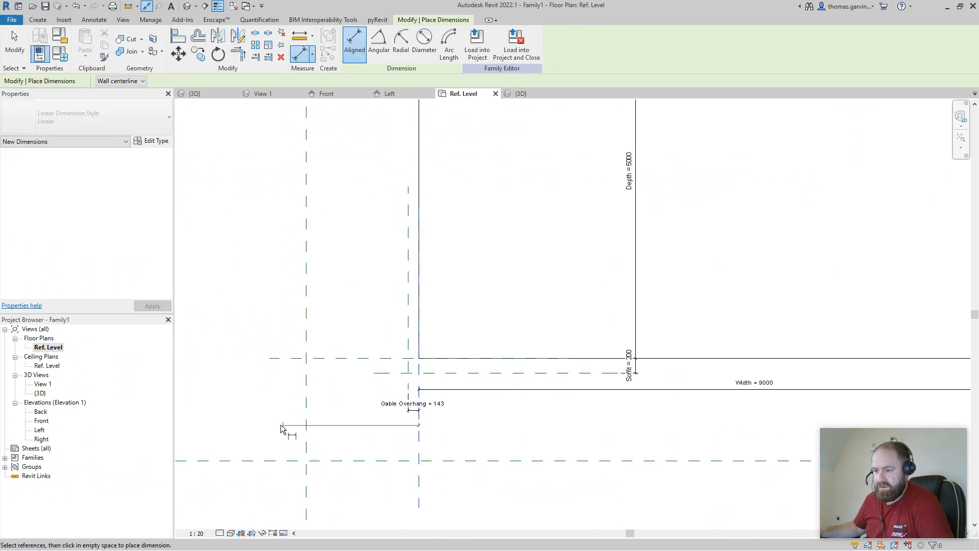
{"action": "left_click", "coordinate": [314, 429]}
{"action": "left_click", "coordinate": [369, 433]}
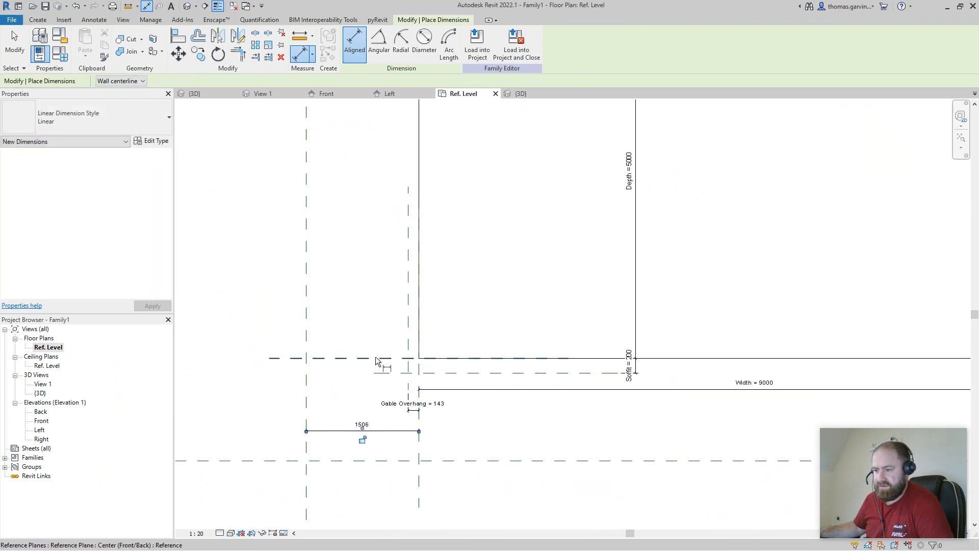
{"action": "left_click", "coordinate": [376, 358]}
{"action": "left_click", "coordinate": [480, 461]}
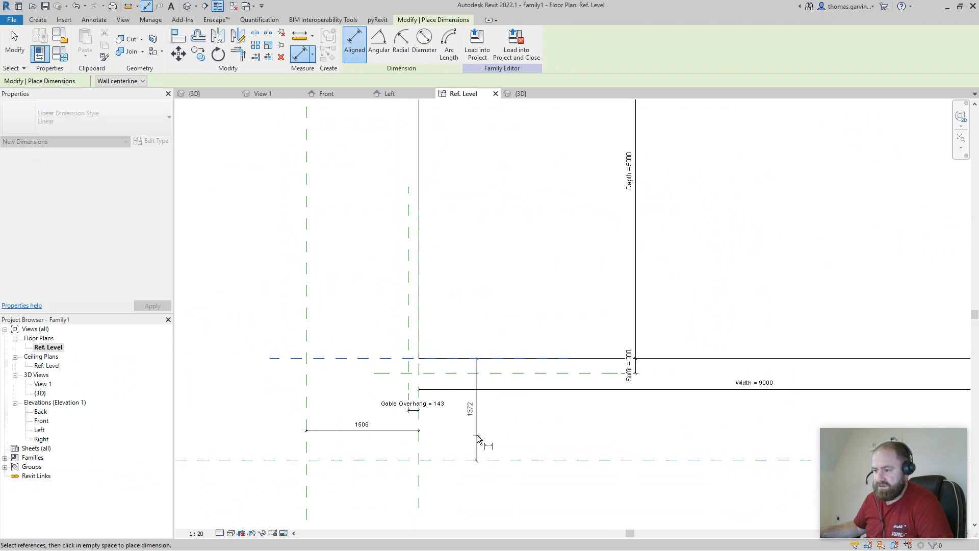
{"action": "left_click", "coordinate": [477, 437]}
Dimension the outer right and upper reference planes to their adjacent wall lines
{"action": "scroll", "coordinate": [516, 437], "scroll_direction": "down", "scroll_amount": 1}
{"action": "scroll", "coordinate": [631, 416], "scroll_direction": "down", "scroll_amount": 4}
{"action": "middle_click_drag", "start_coordinate": [513, 477], "coordinate": [516, 321]}
{"action": "scroll", "coordinate": [506, 416], "scroll_direction": "up", "scroll_amount": 2}
{"action": "left_click", "coordinate": [504, 421]}
{"action": "left_click", "coordinate": [572, 417]}
{"action": "left_click", "coordinate": [573, 414]}
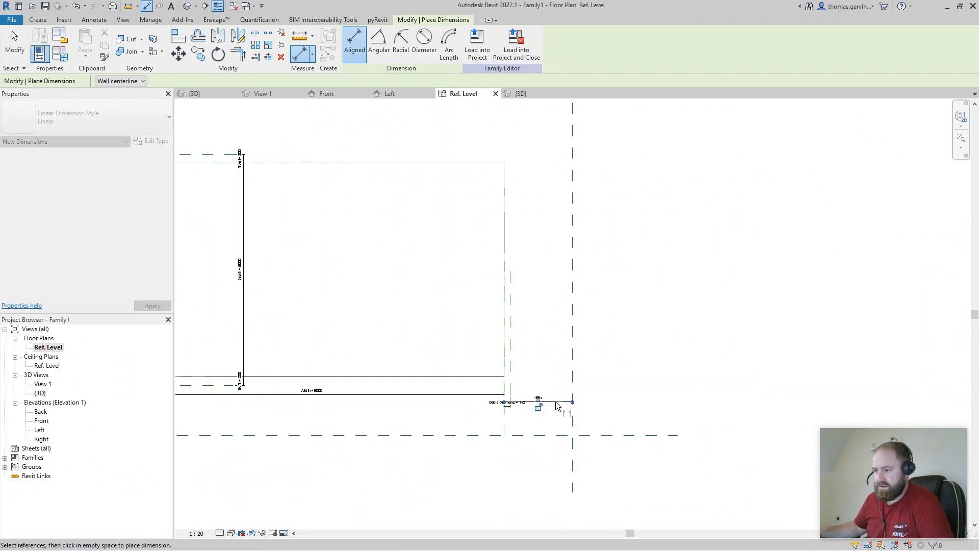
{"action": "scroll", "coordinate": [573, 414], "scroll_direction": "down", "scroll_amount": 3}
{"action": "scroll", "coordinate": [393, 311], "scroll_direction": "up", "scroll_amount": 2}
{"action": "scroll", "coordinate": [392, 309], "scroll_direction": "up", "scroll_amount": 1}
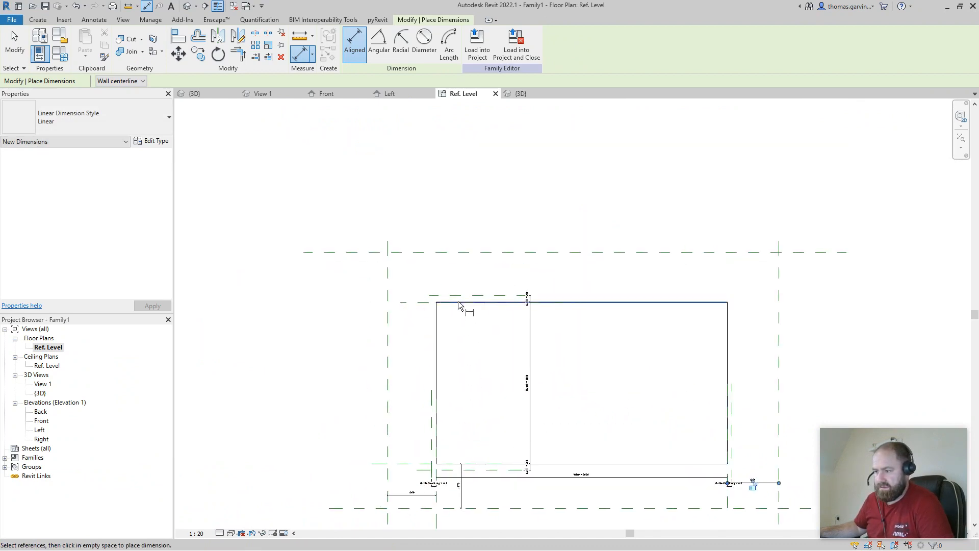
{"action": "left_click", "coordinate": [420, 305]}
{"action": "left_click", "coordinate": [419, 252]}
{"action": "left_click", "coordinate": [423, 273]}
{"action": "key", "text": "Escape"}
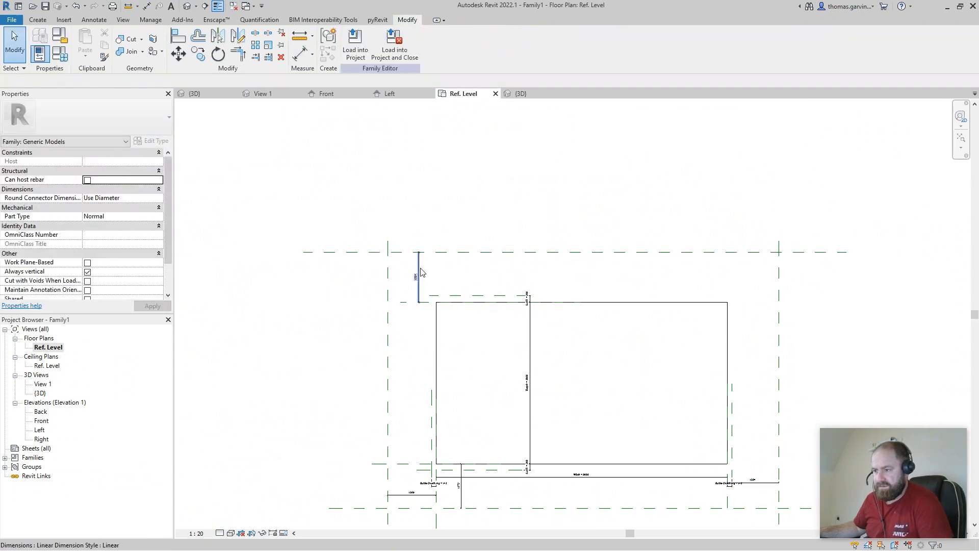
Label all four outer offset dimensions with a new type parameter named Path Width, grouped under Dimensions
{"action": "left_click", "coordinate": [419, 278]}
{"action": "left_click", "coordinate": [422, 495], "text": "ctrl"}
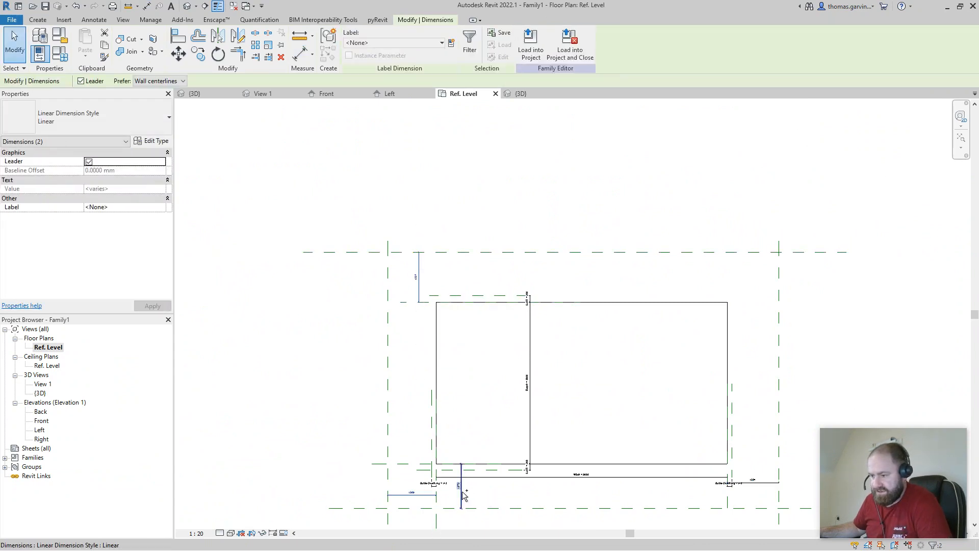
{"action": "left_click", "coordinate": [755, 481], "text": "ctrl"}
{"action": "left_click", "coordinate": [756, 474], "text": "ctrl"}
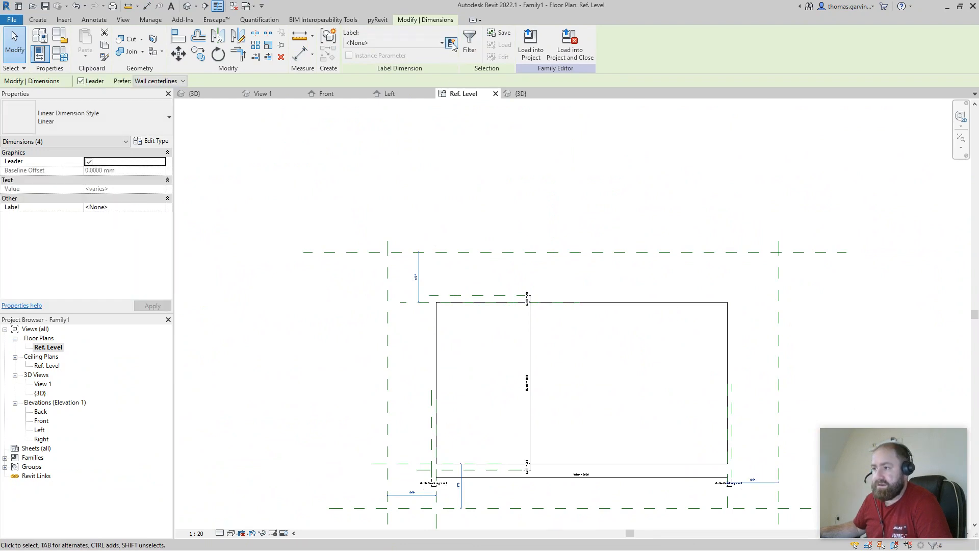
{"action": "left_click", "coordinate": [452, 44]}
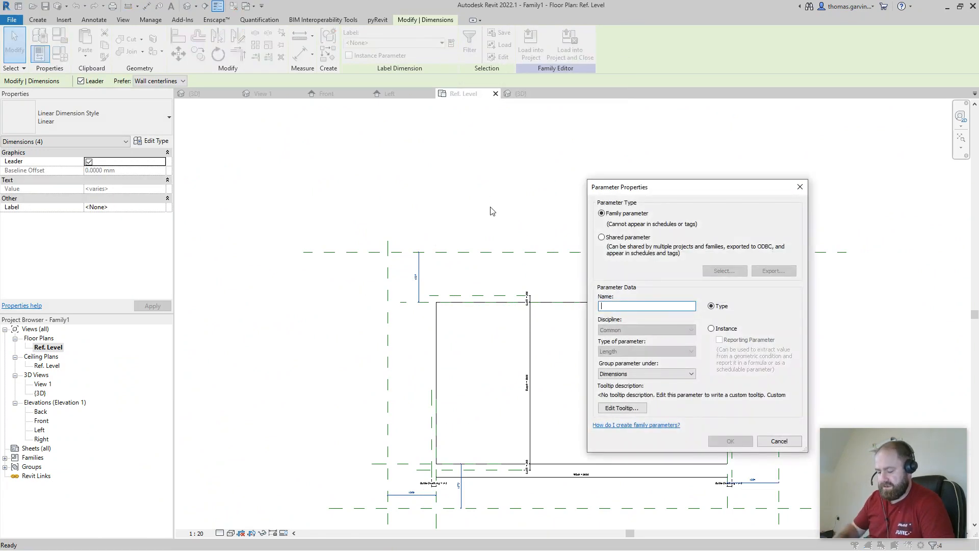
{"action": "type", "text": "Path"}
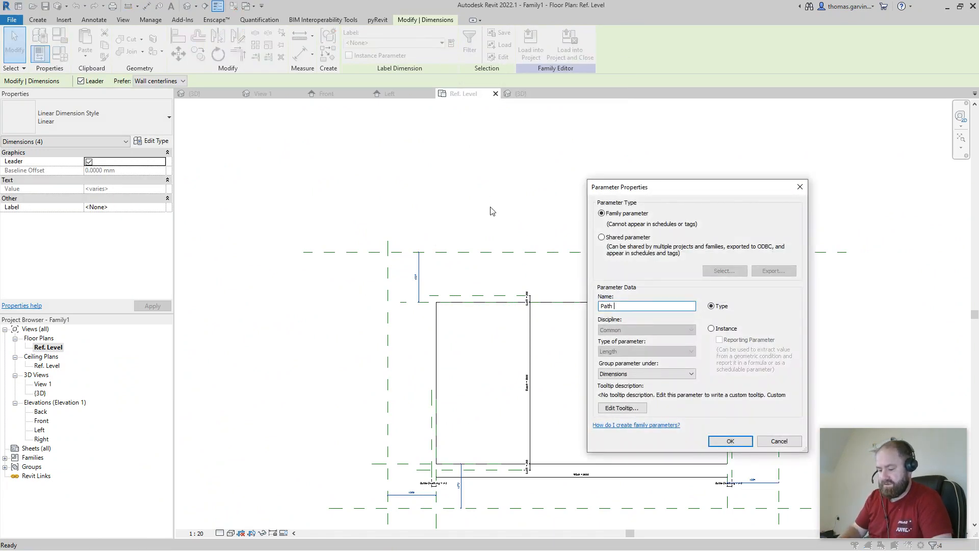
{"action": "type", "text": " Width"}
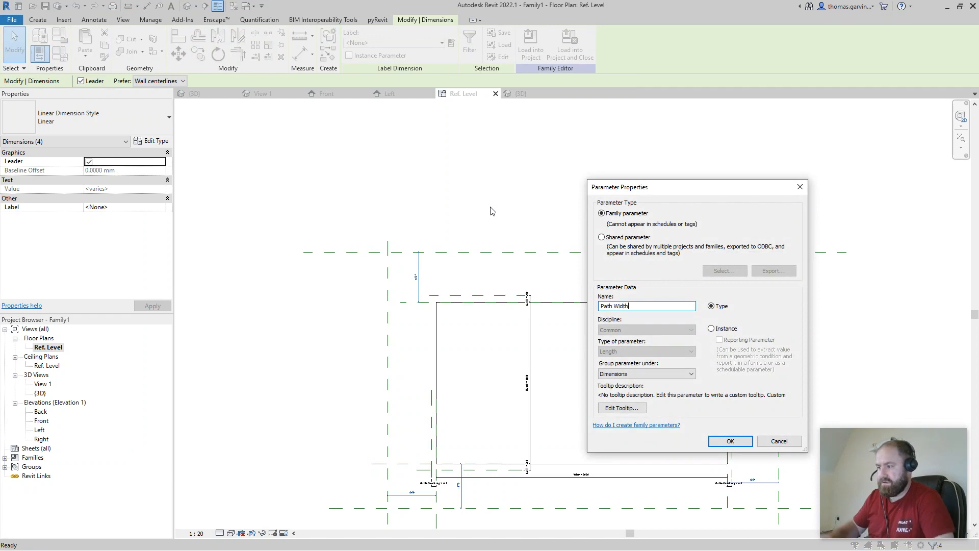
{"action": "left_click", "coordinate": [731, 440]}
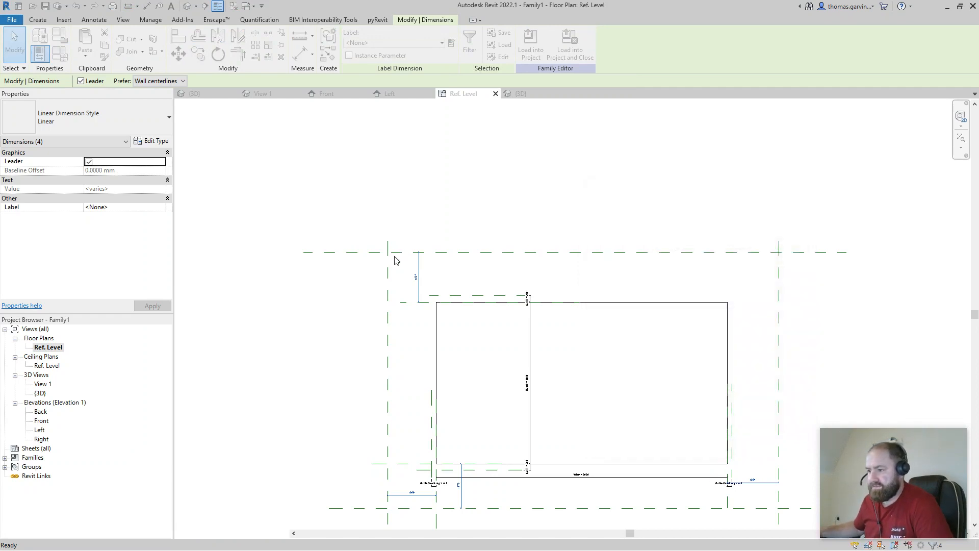
Set the Path Width dimension to 1000 mm
{"action": "left_click", "coordinate": [416, 279]}
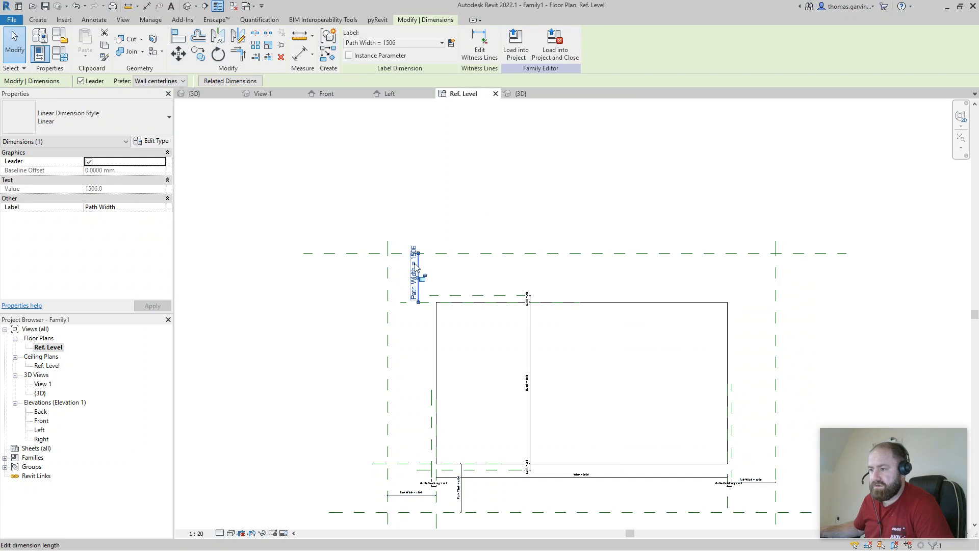
{"action": "left_click", "coordinate": [416, 267]}
{"action": "type", "text": "1000"}
{"action": "key", "text": "Return"}
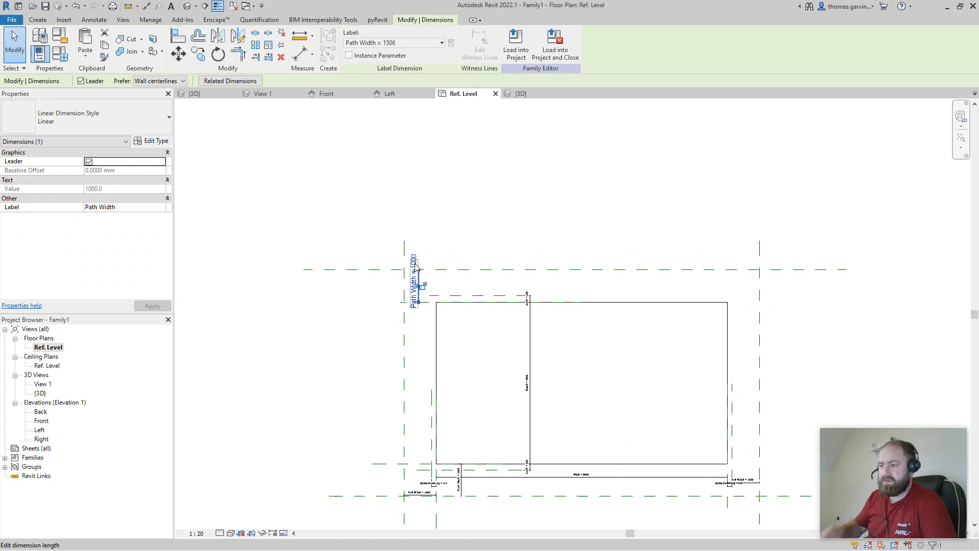
In the Front elevation, draw a horizontal reference plane about 174 mm below the Ref. Level at the building's left end
{"action": "left_click", "coordinate": [325, 94]}
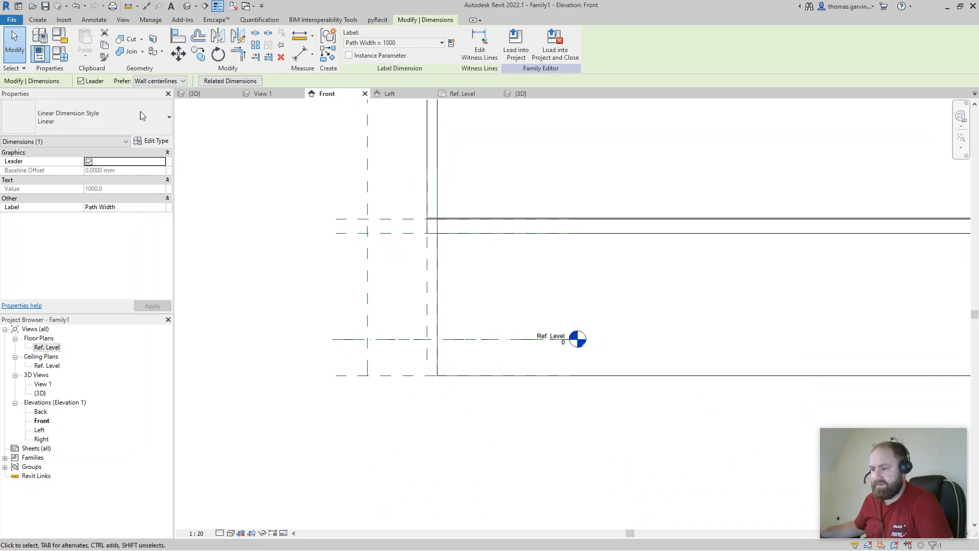
{"action": "left_click", "coordinate": [38, 20]}
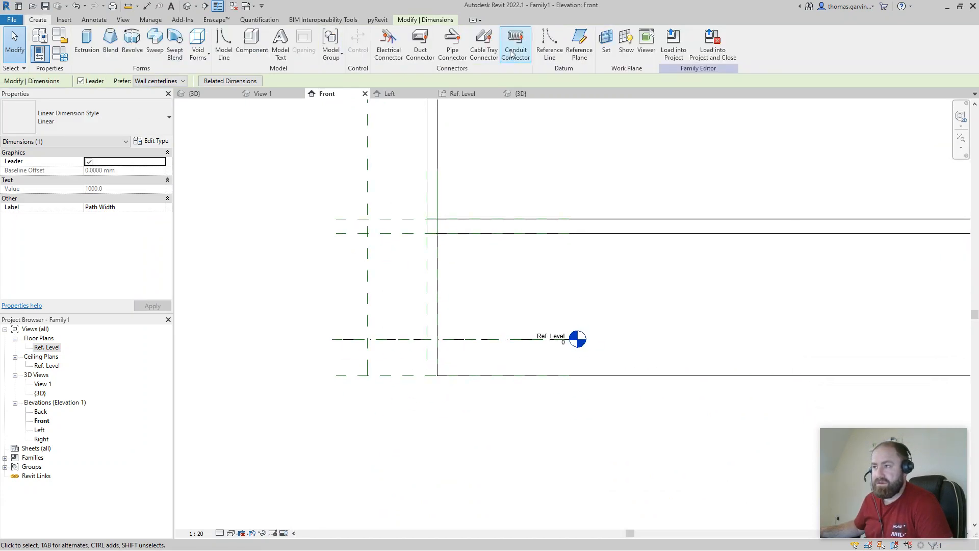
{"action": "left_click", "coordinate": [578, 49]}
{"action": "scroll", "coordinate": [326, 352], "scroll_direction": "up", "scroll_amount": 3}
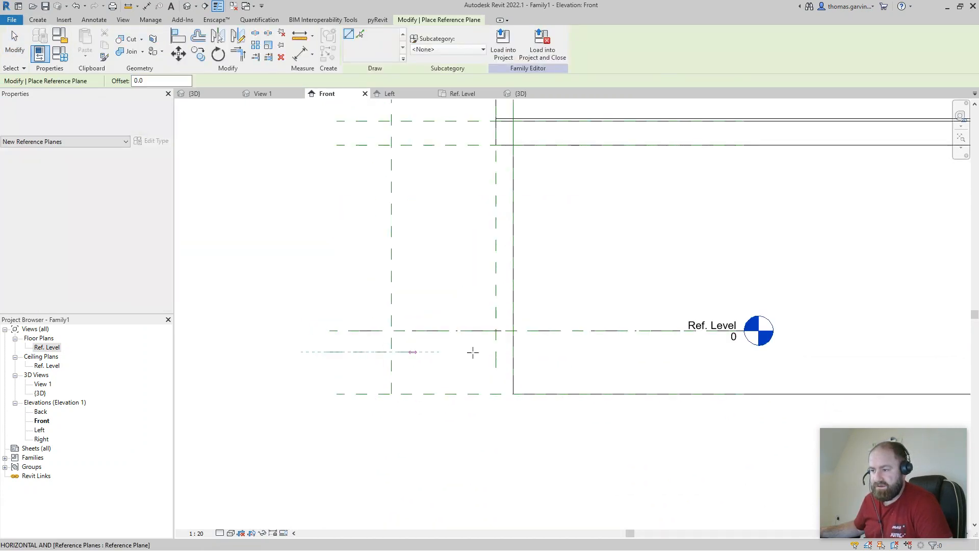
{"action": "left_click", "coordinate": [625, 351]}
Dimension the new horizontal reference plane's distance from the Ref. Level
{"action": "key", "text": "d"}
{"action": "key", "text": "i"}
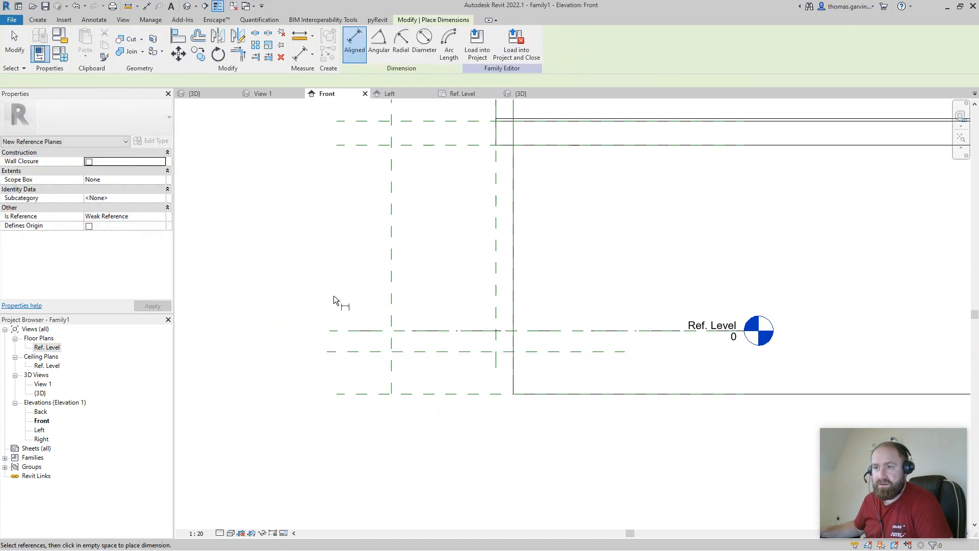
{"action": "left_click", "coordinate": [351, 330]}
{"action": "left_click", "coordinate": [351, 351]}
{"action": "left_click", "coordinate": [357, 313]}
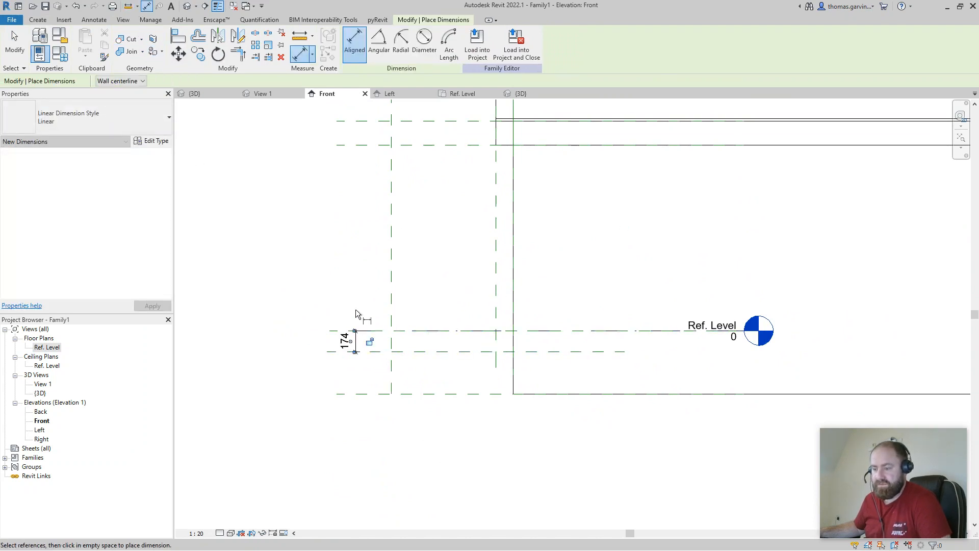
{"action": "key", "text": "Escape"}
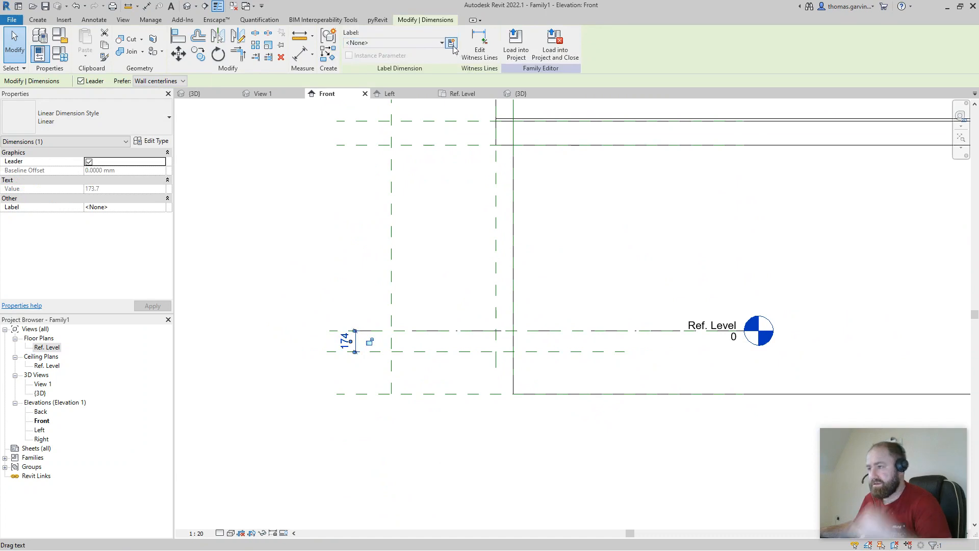
Label the selected dimension below the Ref. Level with a new type parameter named Path Thickness, grouped under Dimensions
{"action": "left_click", "coordinate": [452, 44]}
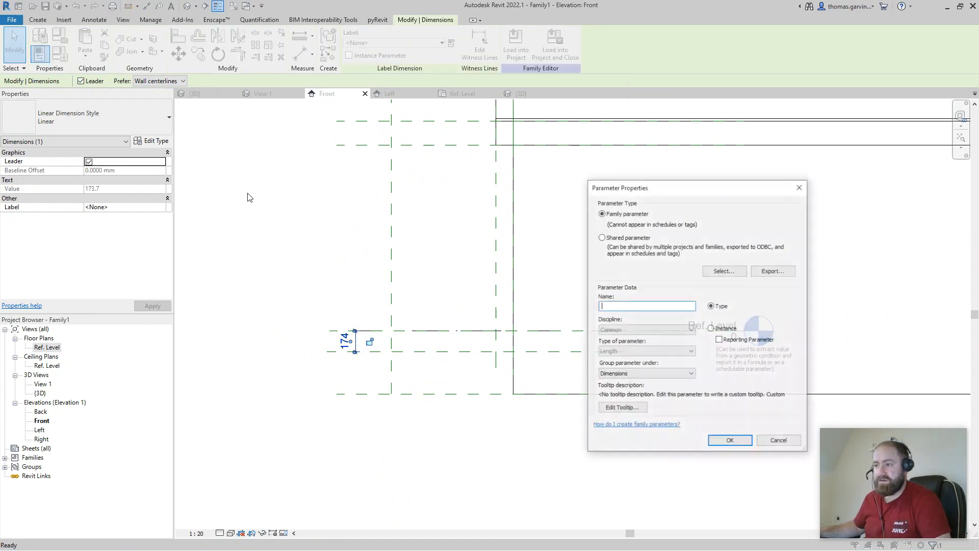
{"action": "type", "text": "Path"}
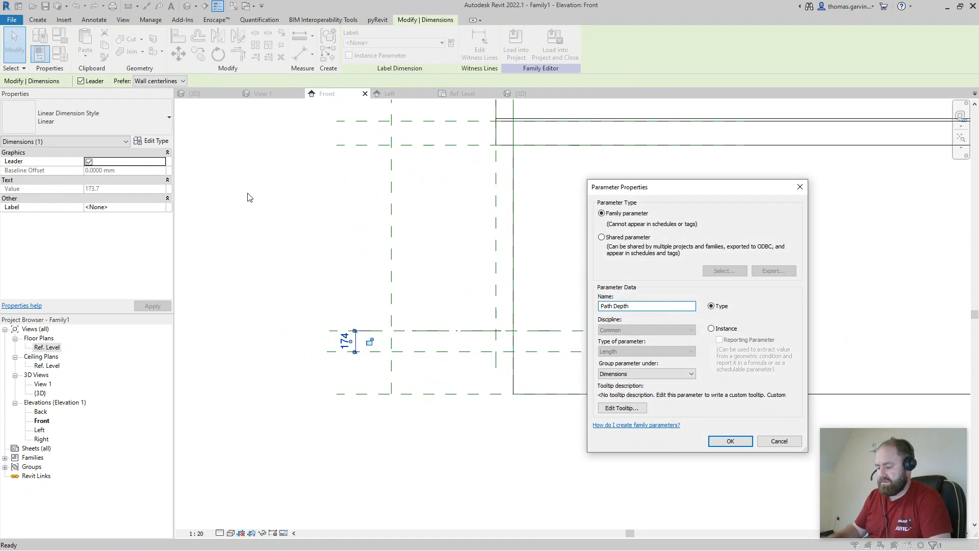
{"action": "type", "text": " Thic"}
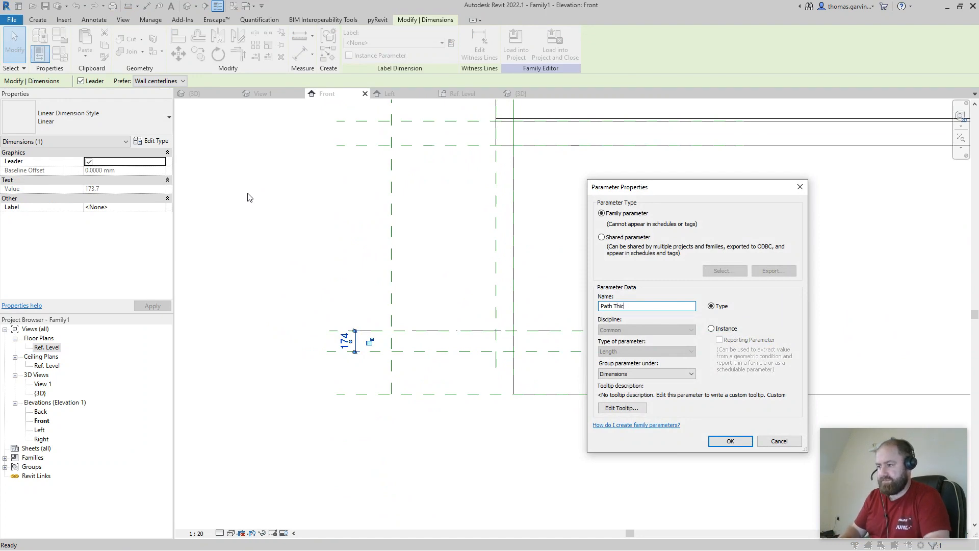
{"action": "type", "text": "kness"}
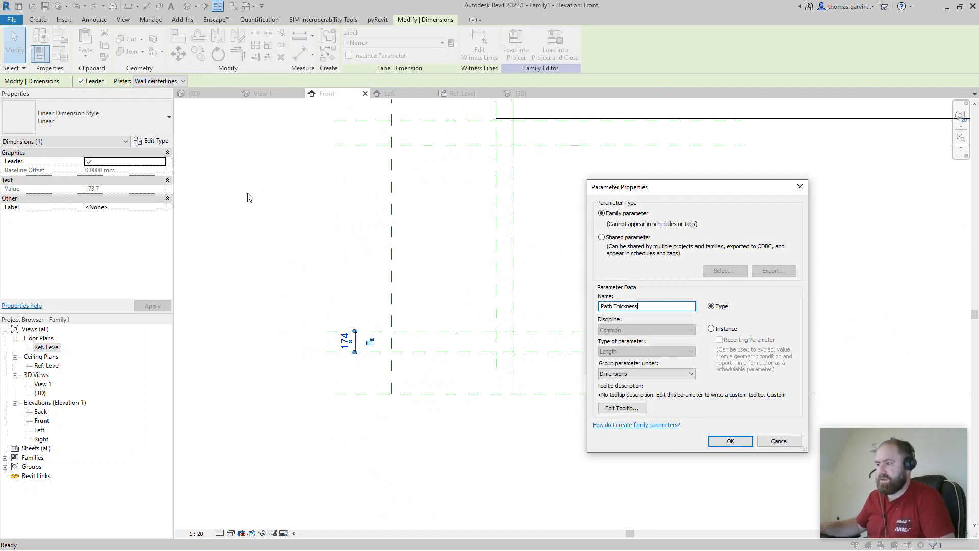
{"action": "left_click", "coordinate": [729, 440]}
Set the Path Thickness dimension to 150 mm
{"action": "left_click", "coordinate": [346, 339]}
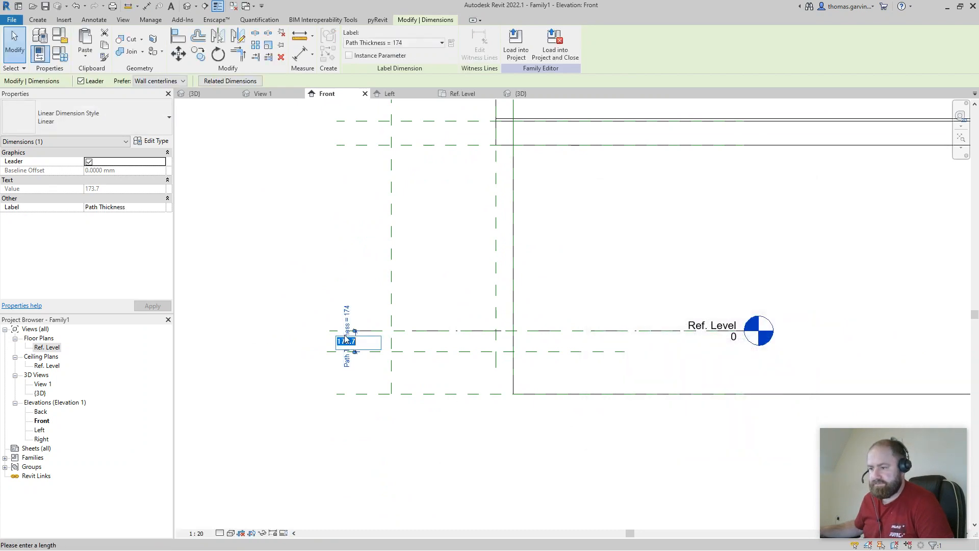
{"action": "type", "text": "150"}
{"action": "key", "text": "Return"}
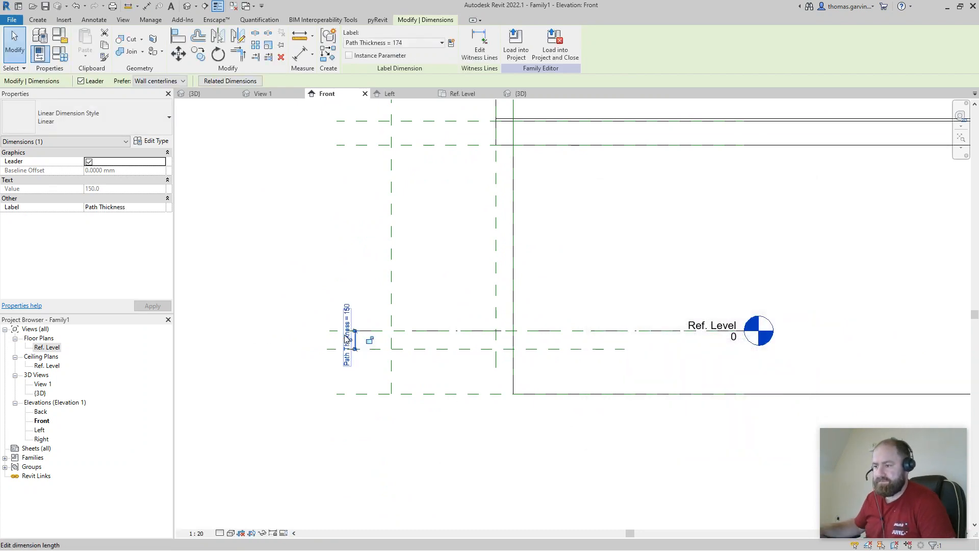
{"action": "left_click", "coordinate": [536, 302]}
In the Ref. Level plan, start an extrusion and pick the four outer path reference planes as locked sketch lines
{"action": "left_click", "coordinate": [473, 95]}
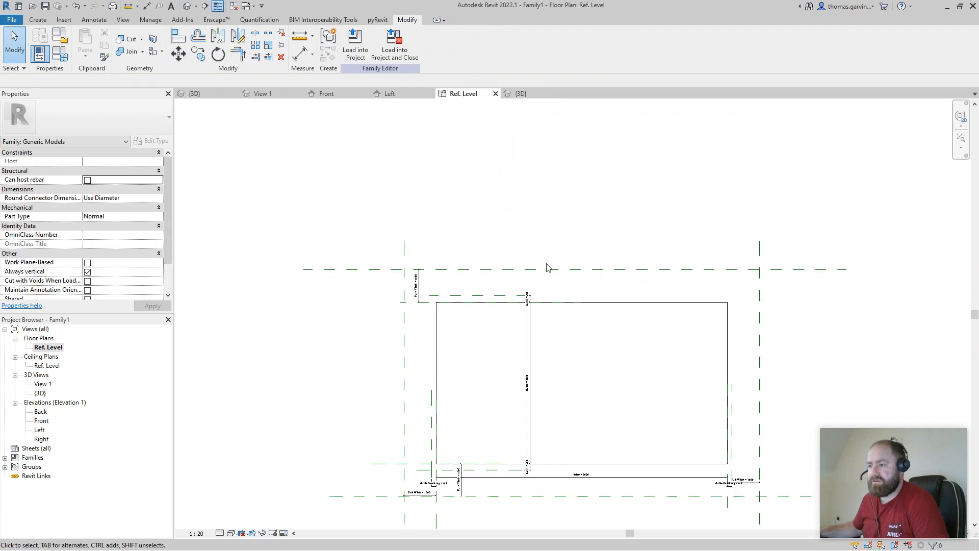
{"action": "left_click", "coordinate": [38, 20]}
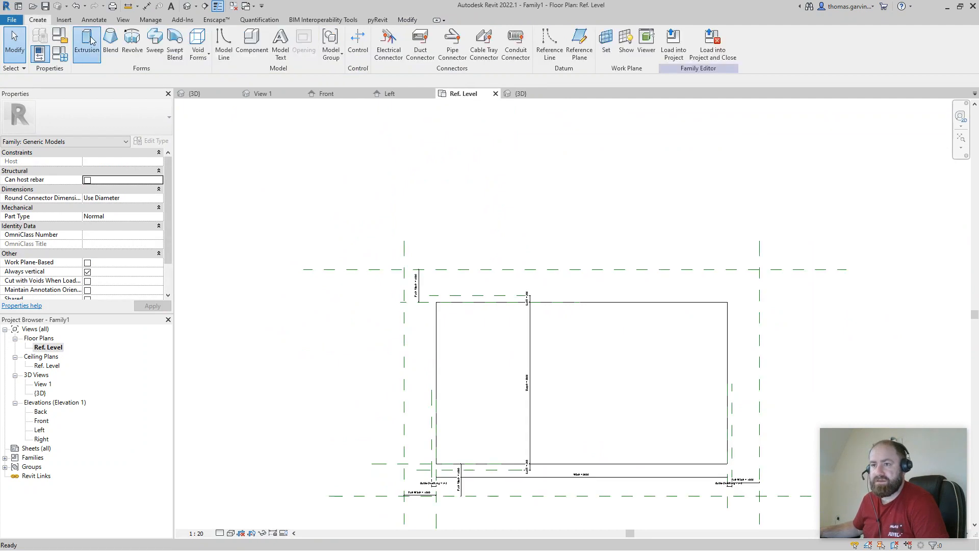
{"action": "left_click", "coordinate": [86, 45]}
{"action": "left_click", "coordinate": [394, 56]}
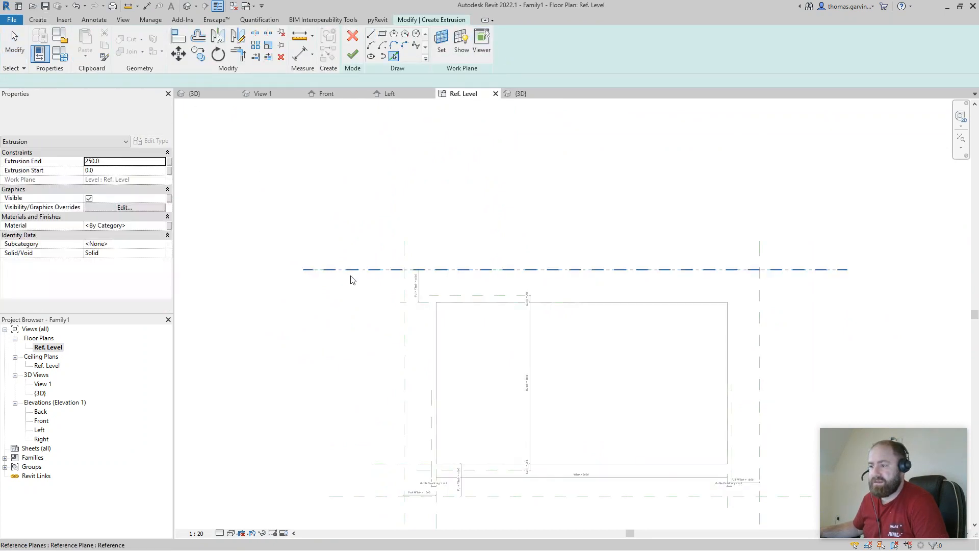
{"action": "left_click", "coordinate": [356, 269]}
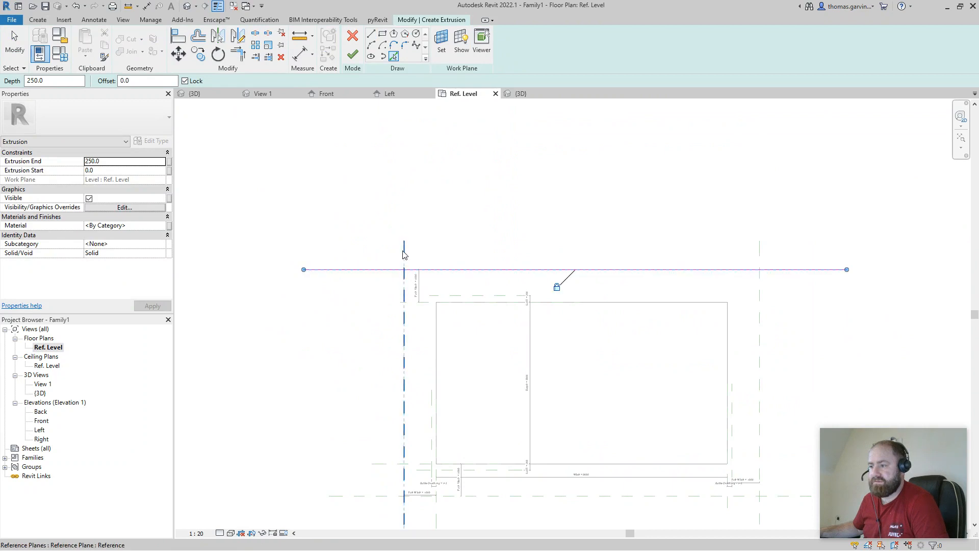
{"action": "left_click", "coordinate": [404, 257]}
{"action": "left_click", "coordinate": [759, 248]}
{"action": "middle_click_drag", "start_coordinate": [775, 342], "coordinate": [689, 199]}
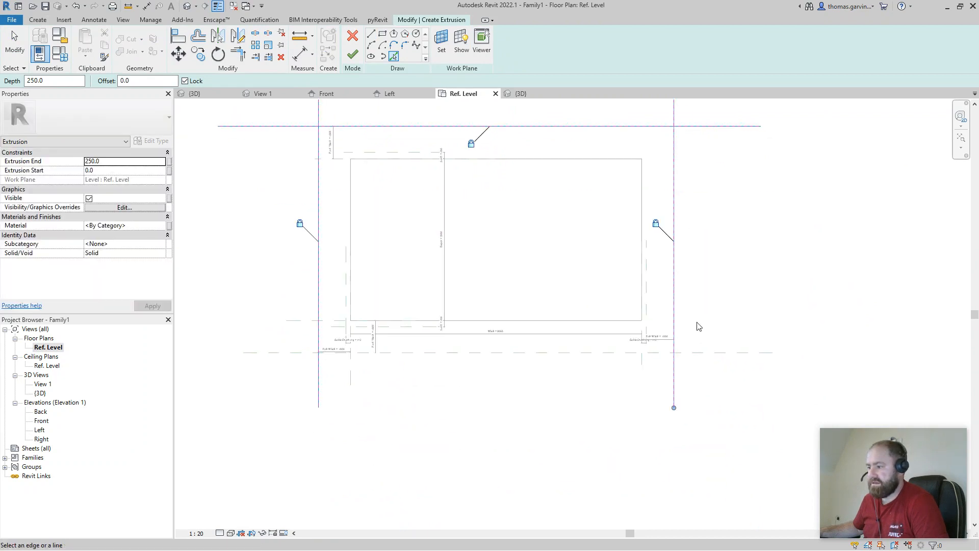
{"action": "left_click", "coordinate": [701, 353]}
Add locked inner sketch lines by picking the four reference planes along the building's walls
{"action": "left_click", "coordinate": [643, 354]}
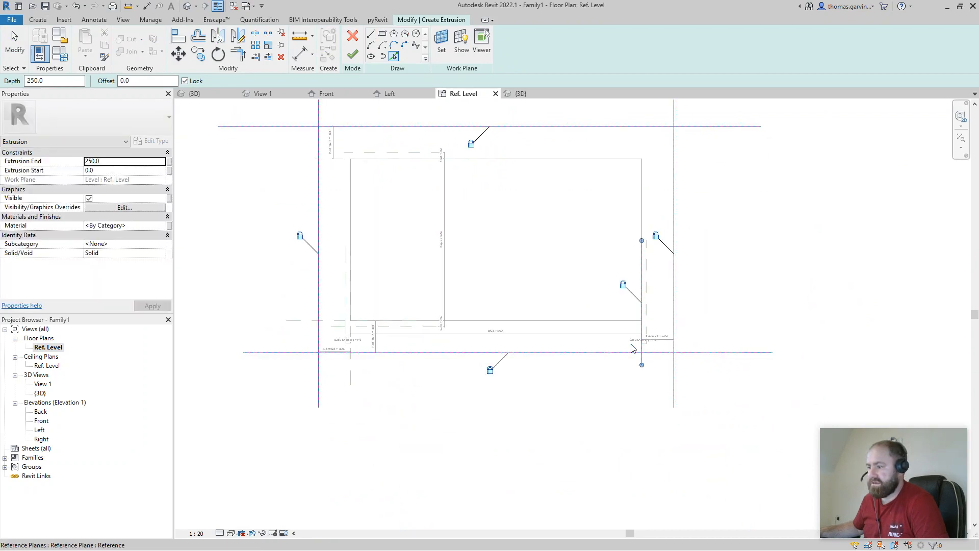
{"action": "left_click", "coordinate": [336, 324]}
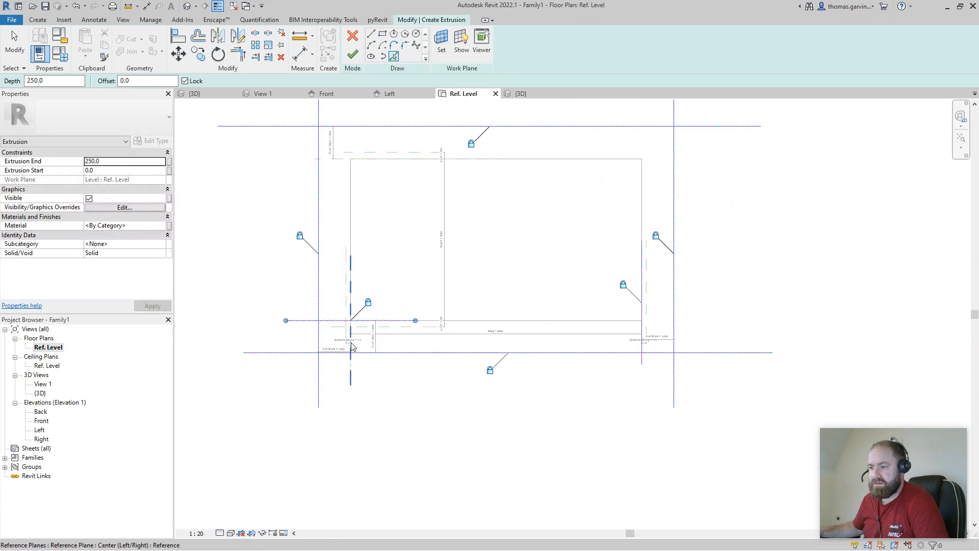
{"action": "left_click", "coordinate": [352, 347]}
{"action": "left_click", "coordinate": [365, 159]}
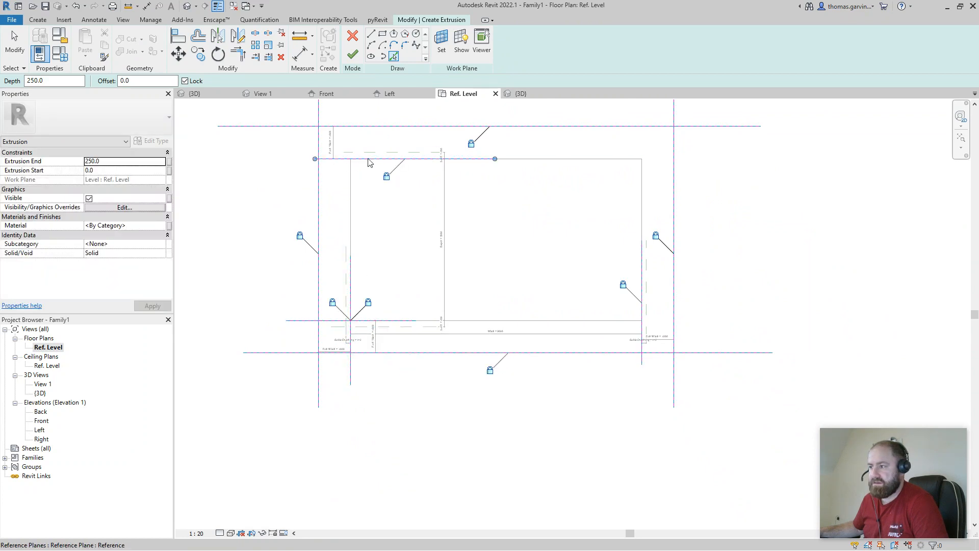
Trim the inner sketch lines to corners so they form a closed rectangle around the building footprint
{"action": "left_click", "coordinate": [239, 53]}
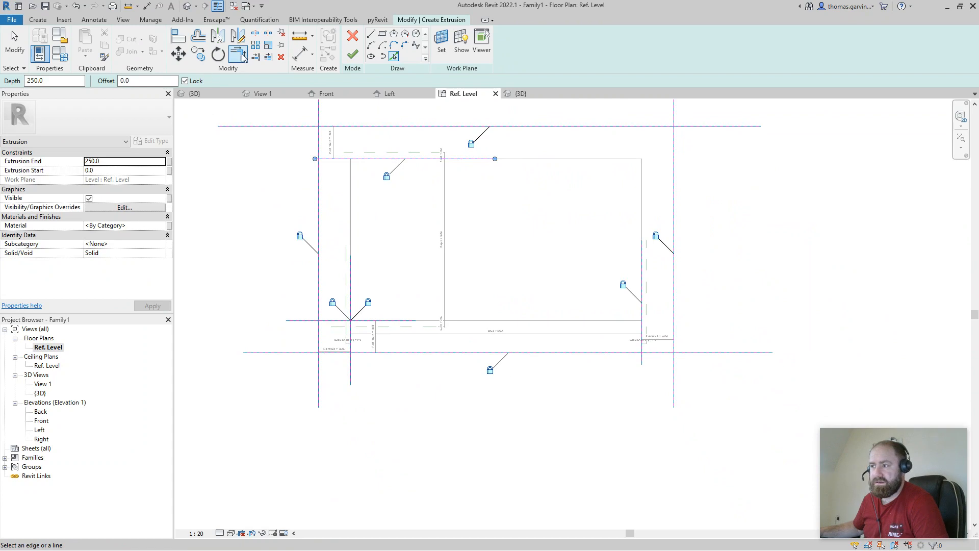
{"action": "left_click", "coordinate": [377, 321]}
{"action": "left_click", "coordinate": [351, 302]}
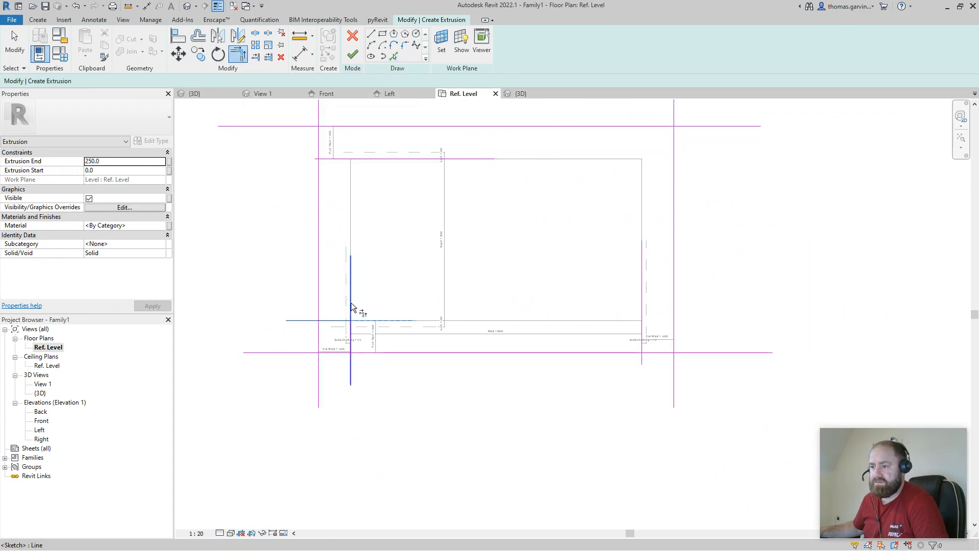
{"action": "left_click", "coordinate": [378, 321]}
{"action": "left_click", "coordinate": [641, 276]}
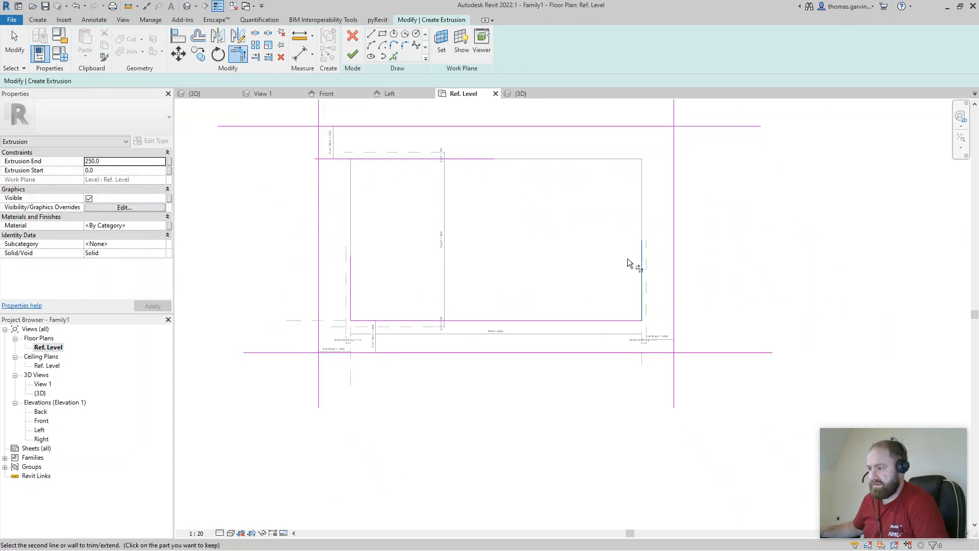
{"action": "left_click", "coordinate": [390, 159]}
{"action": "left_click", "coordinate": [351, 266]}
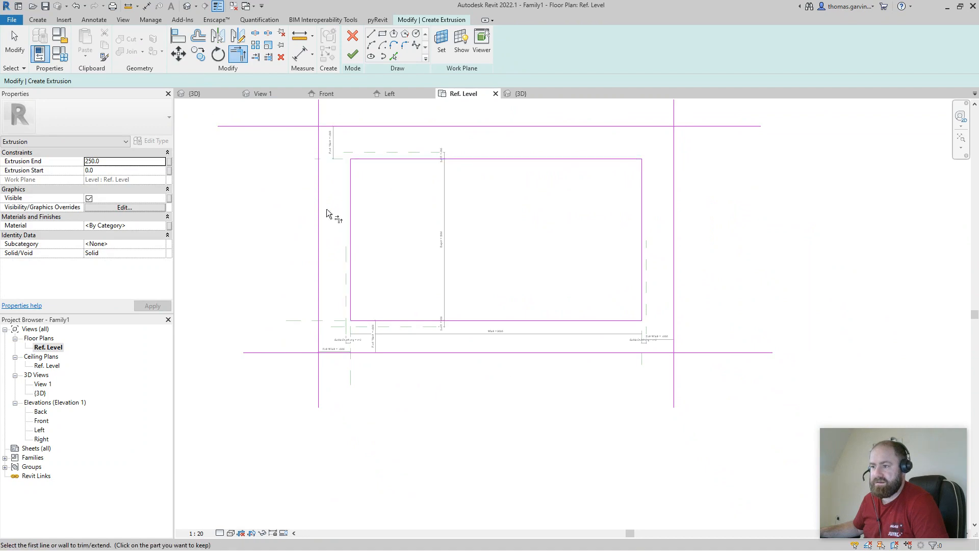
Trim the outer sketch lines to corners into a closed rectangle and finish the path extrusion
{"action": "left_click", "coordinate": [332, 127]}
{"action": "left_click", "coordinate": [319, 146]}
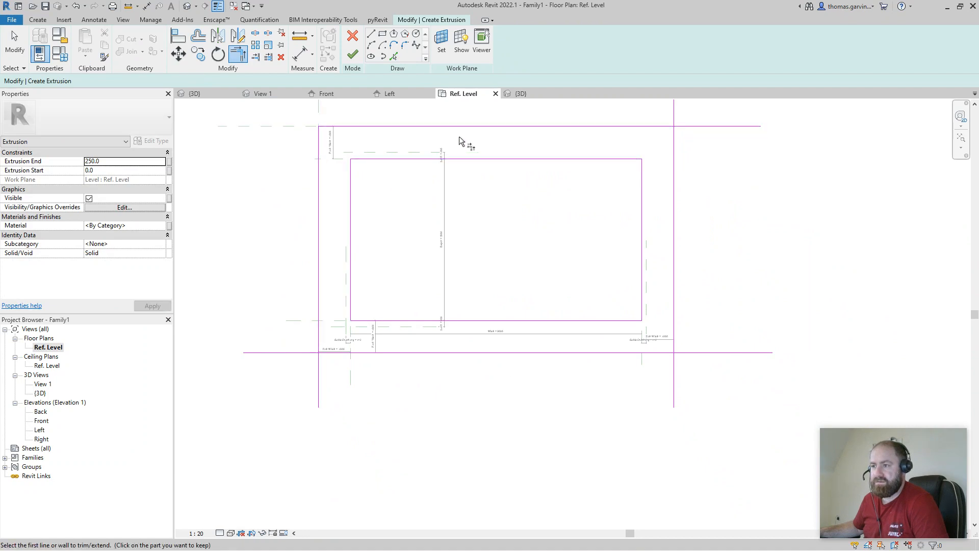
{"action": "left_click", "coordinate": [638, 127]}
{"action": "left_click", "coordinate": [672, 145]}
{"action": "left_click", "coordinate": [673, 271]}
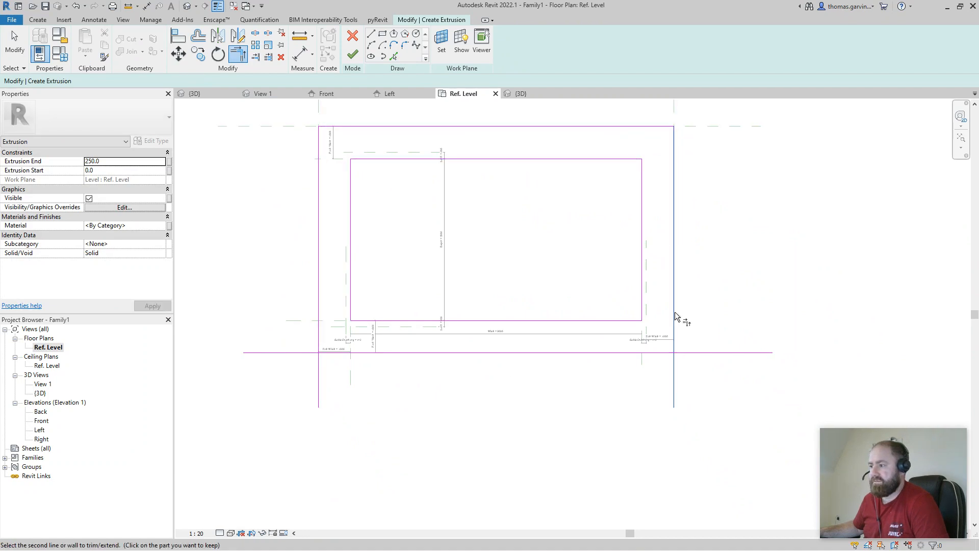
{"action": "left_click", "coordinate": [670, 352]}
{"action": "left_click", "coordinate": [356, 353]}
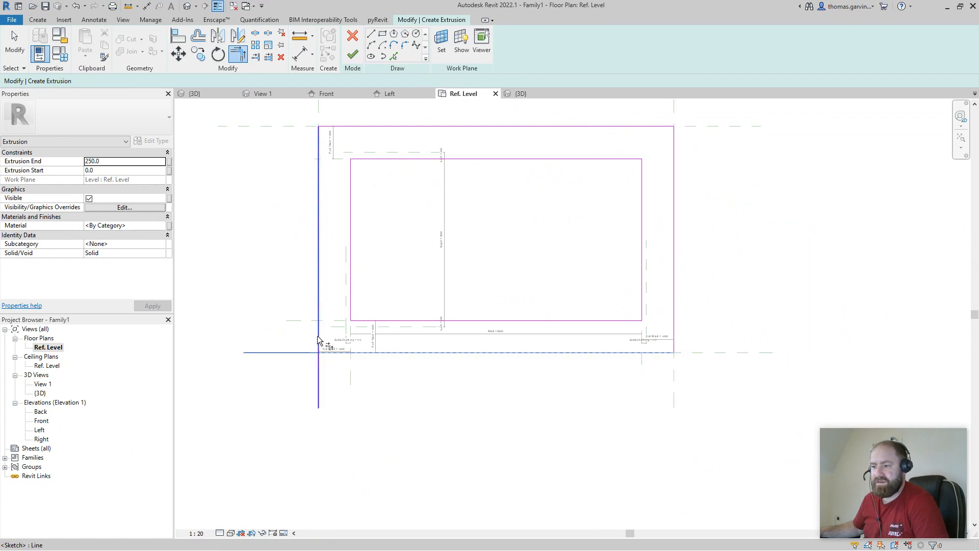
{"action": "left_click", "coordinate": [319, 343]}
{"action": "key", "text": "Escape"}
{"action": "scroll", "coordinate": [682, 218], "scroll_direction": "down", "scroll_amount": 4}
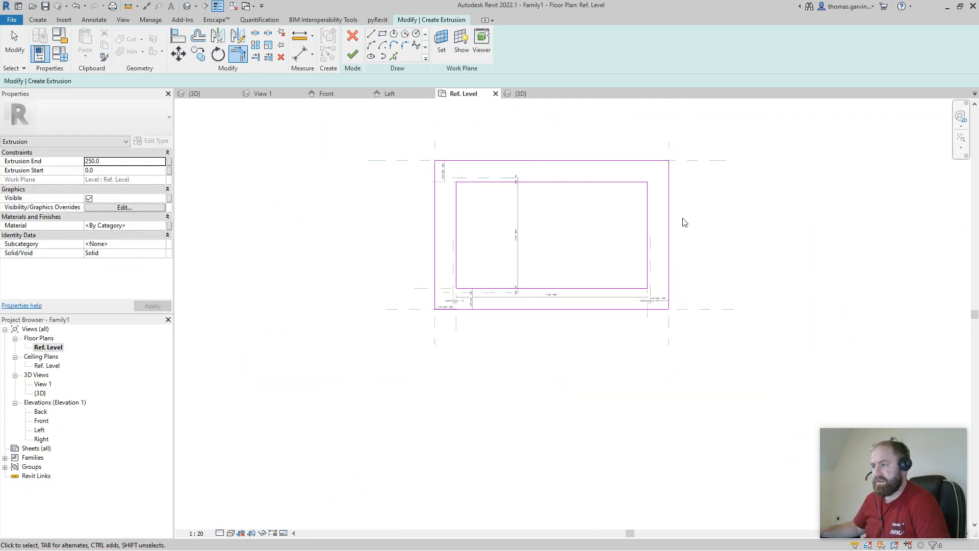
{"action": "left_click", "coordinate": [353, 54]}
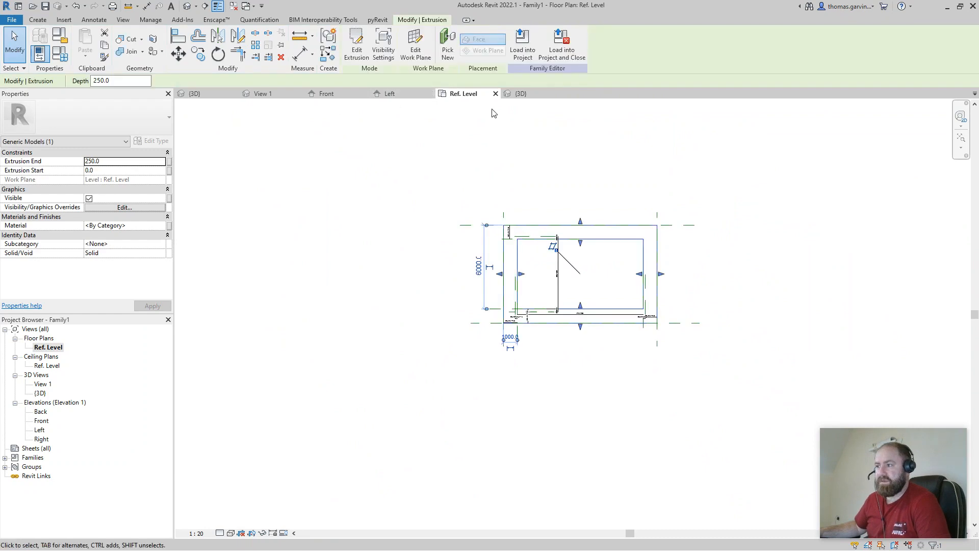
In the Front elevation, stretch the path extrusion so it spans from the Ref. Level down to the reference plane 150 mm below
{"action": "left_click", "coordinate": [327, 96]}
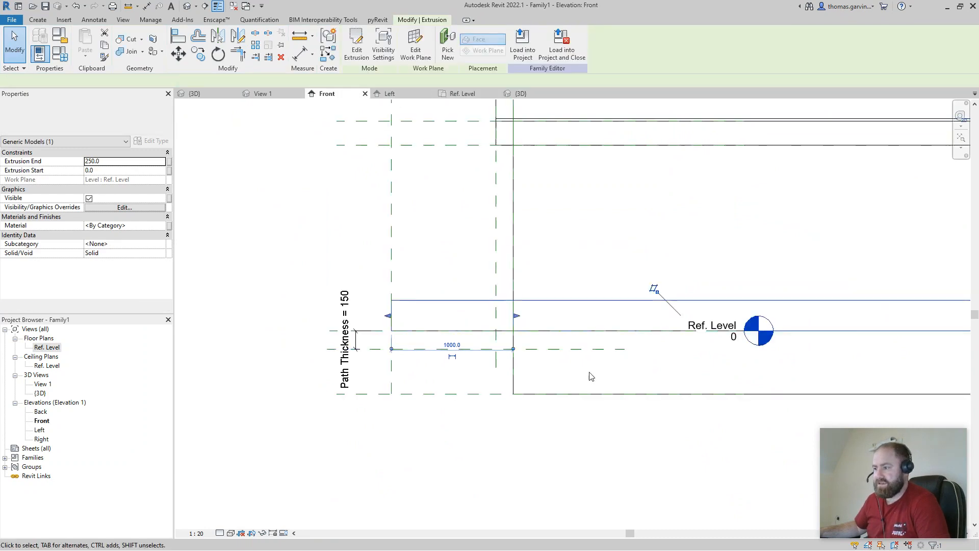
{"action": "middle_click_drag", "start_coordinate": [708, 339], "coordinate": [607, 277]}
{"action": "scroll", "coordinate": [727, 261], "scroll_direction": "down", "scroll_amount": 1}
{"action": "middle_click_drag", "start_coordinate": [826, 300], "coordinate": [693, 292]}
{"action": "left_click", "coordinate": [769, 262]}
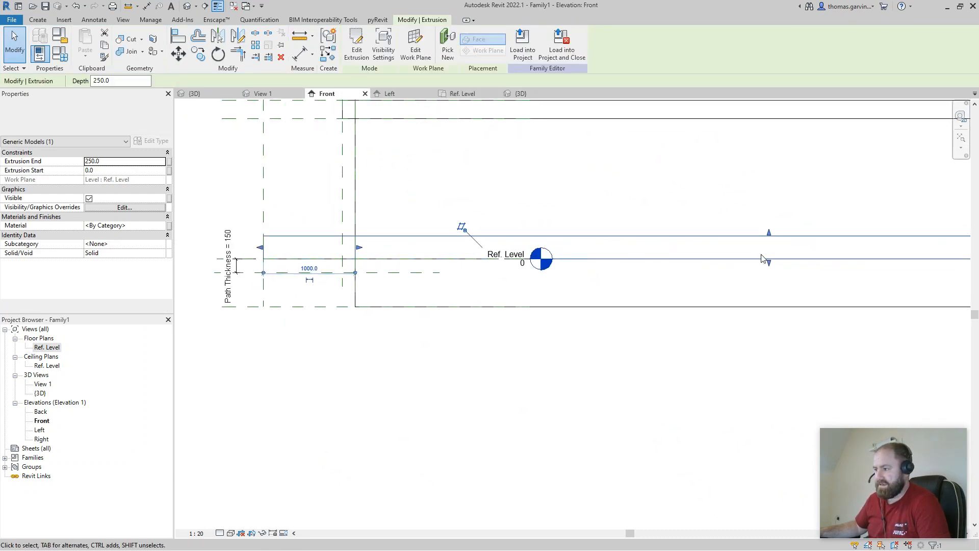
{"action": "mouse_move", "coordinate": [770, 264]}
{"action": "left_mouse_down"}
{"action": "mouse_move", "coordinate": [762, 301]}
{"action": "mouse_move", "coordinate": [771, 277]}
{"action": "left_mouse_up"}
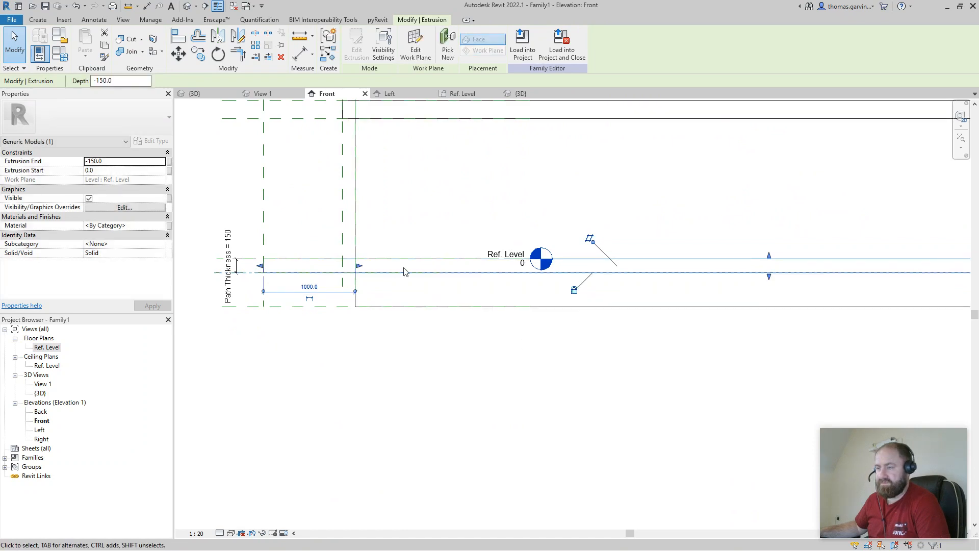
In the 3D view, associate the path extrusion's Material with a new path material type parameter under Materials and Finishes
{"action": "left_click", "coordinate": [521, 93]}
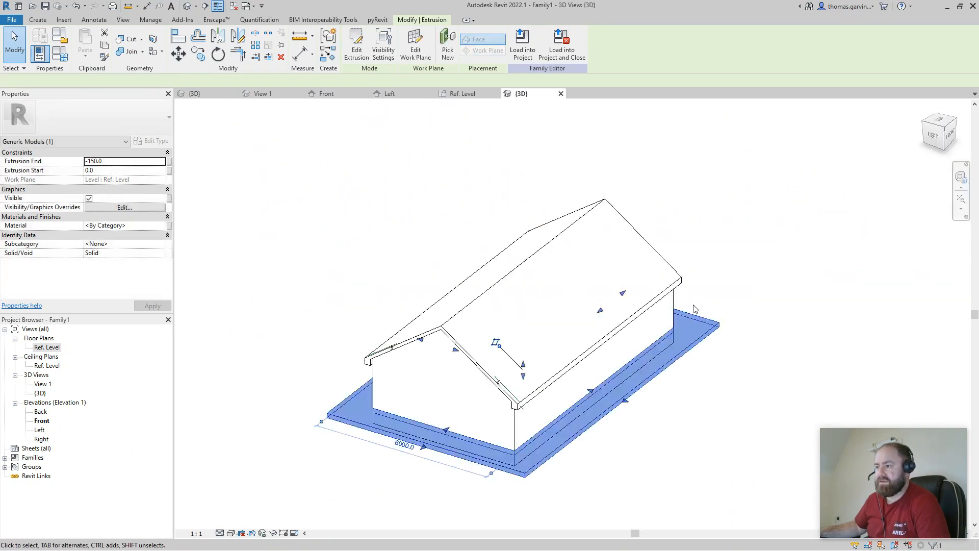
{"action": "left_click", "coordinate": [720, 421]}
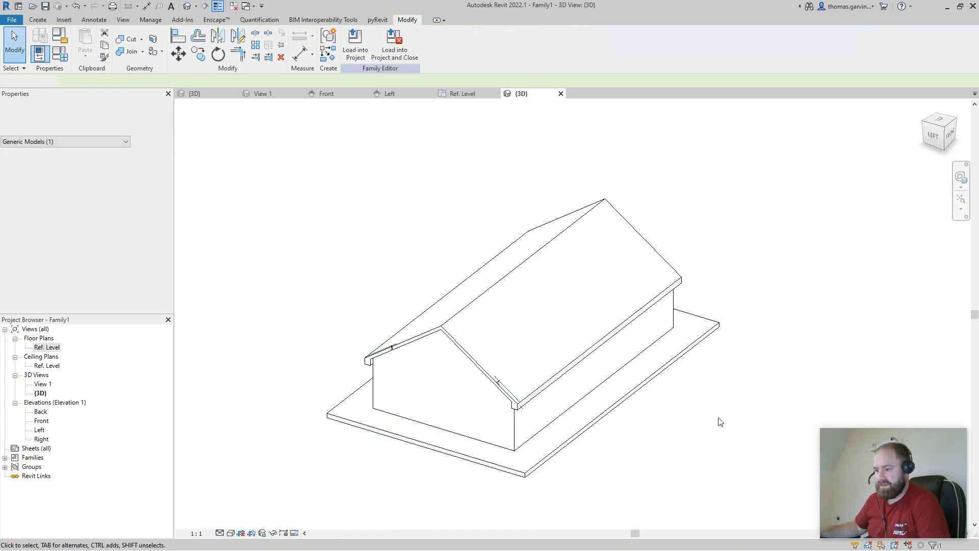
{"action": "left_click", "coordinate": [683, 352]}
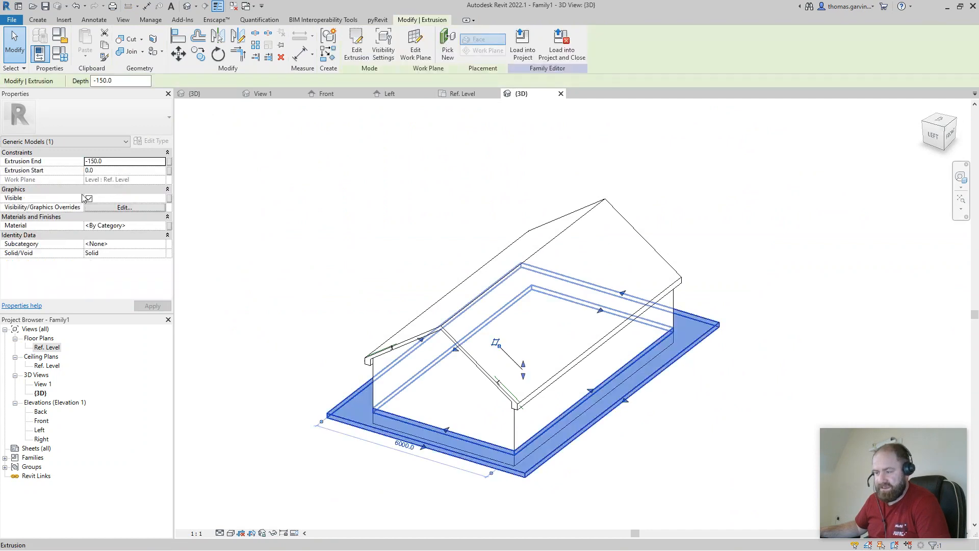
{"action": "left_click", "coordinate": [169, 228]}
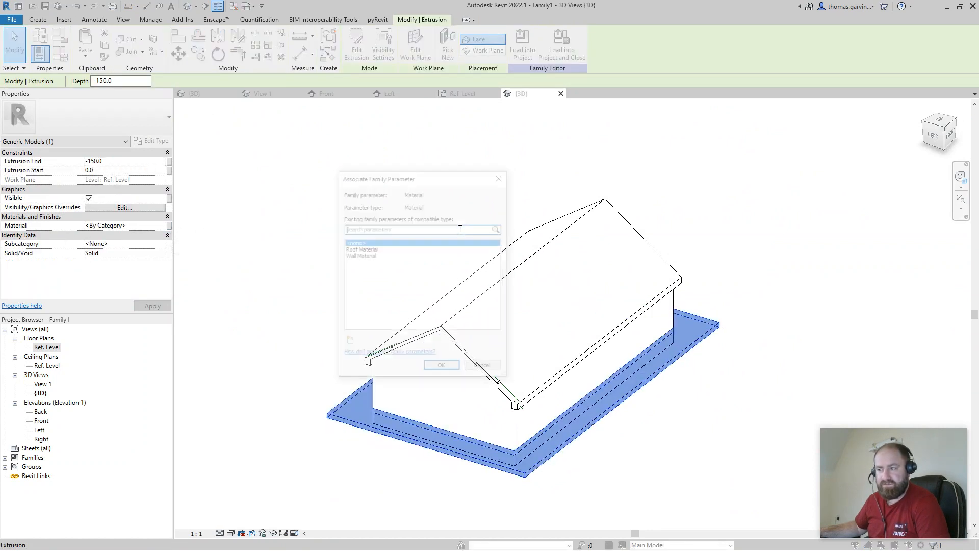
{"action": "left_click", "coordinate": [349, 343]}
{"action": "type", "text": "Path"}
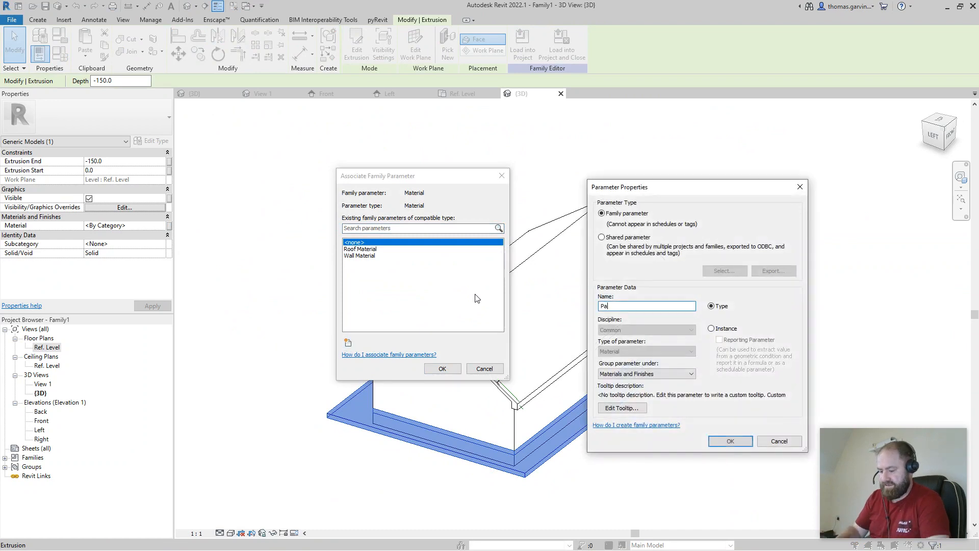
{"action": "left_click", "coordinate": [730, 440]}
{"action": "left_click", "coordinate": [442, 368]}
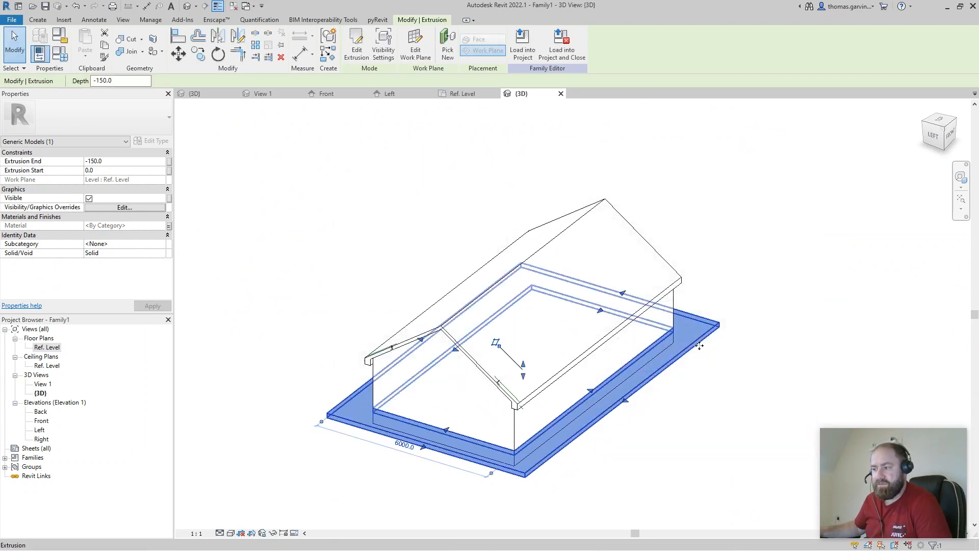
{"action": "left_click", "coordinate": [766, 364]}
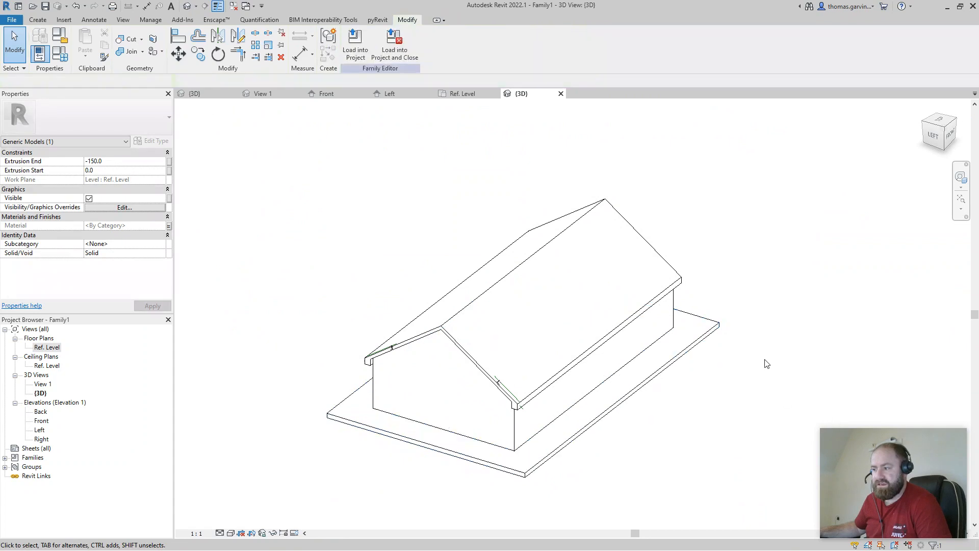
Associate the path extrusion's Visible property with a new type parameter named Path Viz, grouped under Visibility
{"action": "left_click", "coordinate": [695, 345]}
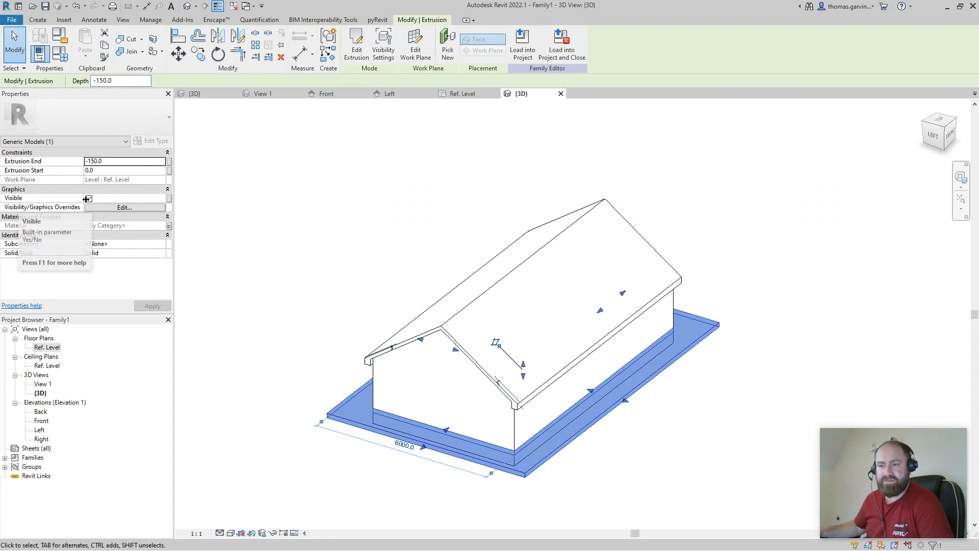
{"action": "left_click", "coordinate": [169, 199]}
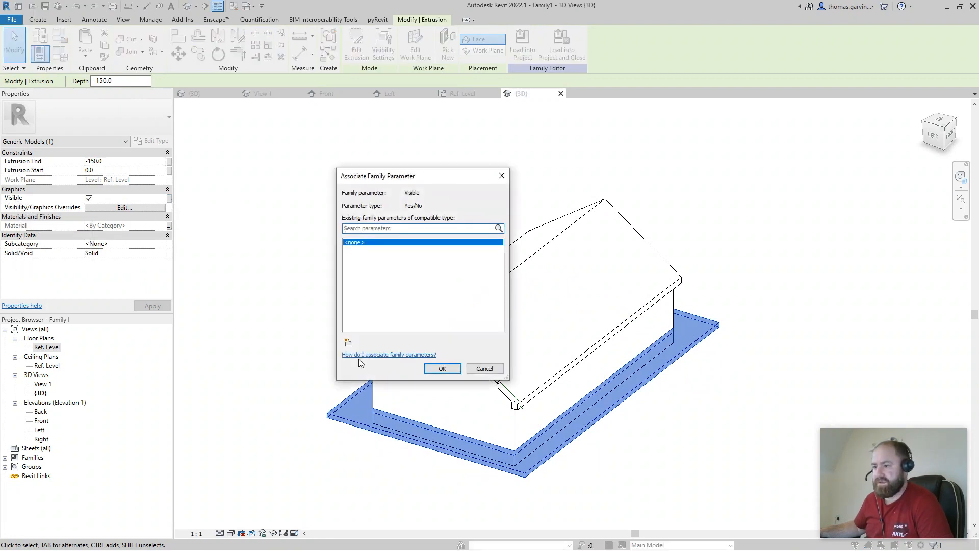
{"action": "left_click", "coordinate": [347, 344]}
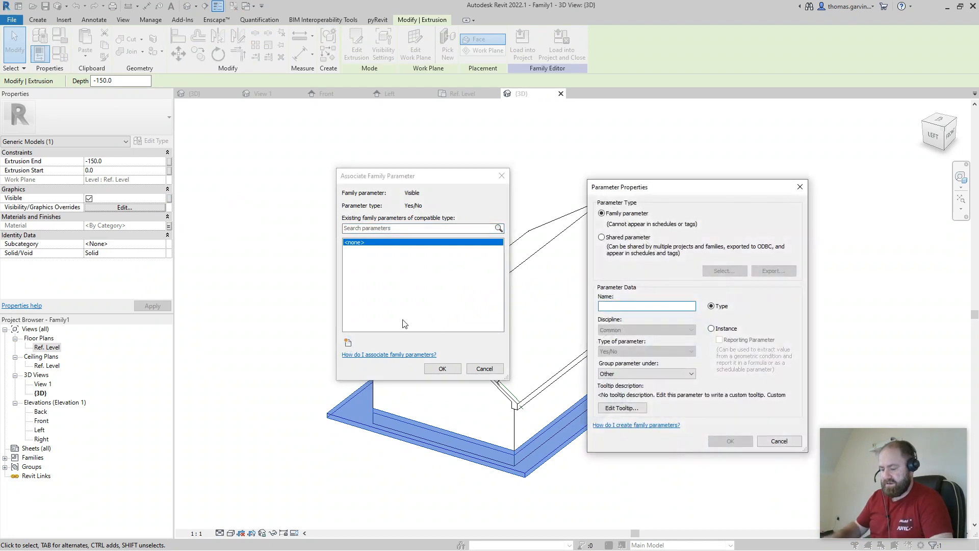
{"action": "type", "text": "Path"}
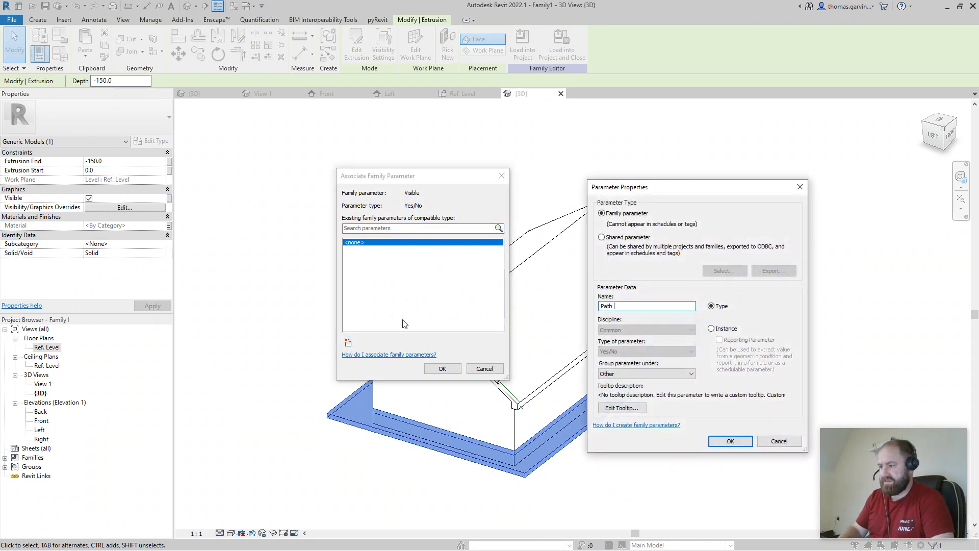
{"action": "type", "text": " Viz"}
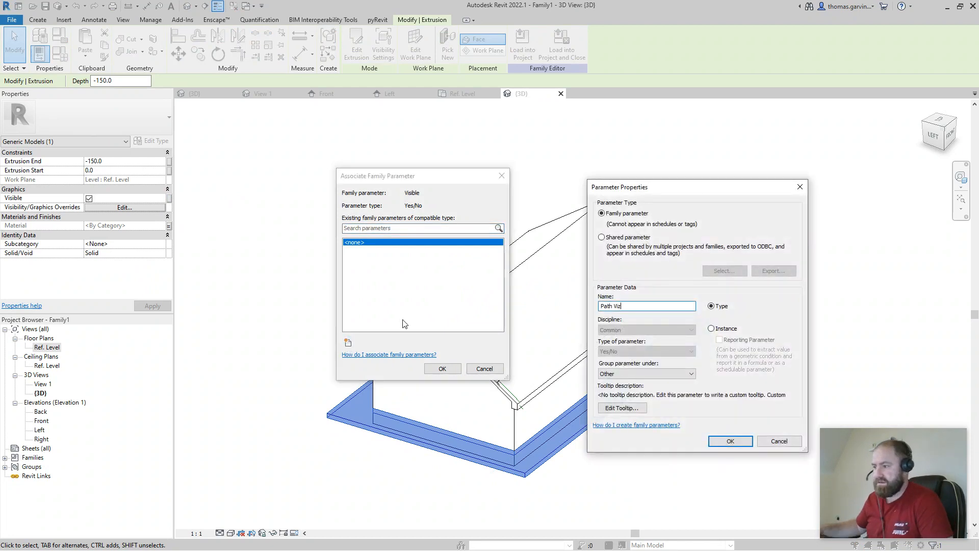
{"action": "left_click", "coordinate": [644, 375]}
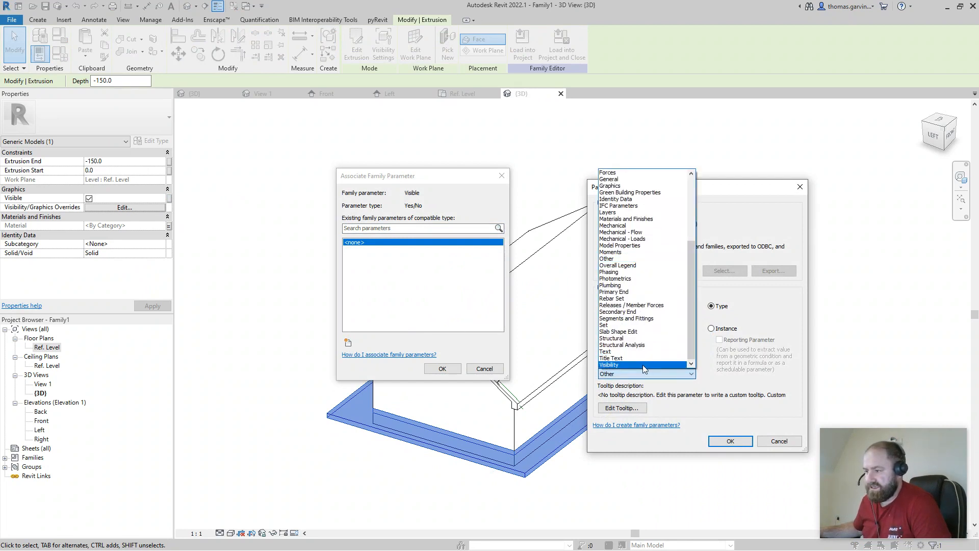
{"action": "left_click", "coordinate": [643, 366]}
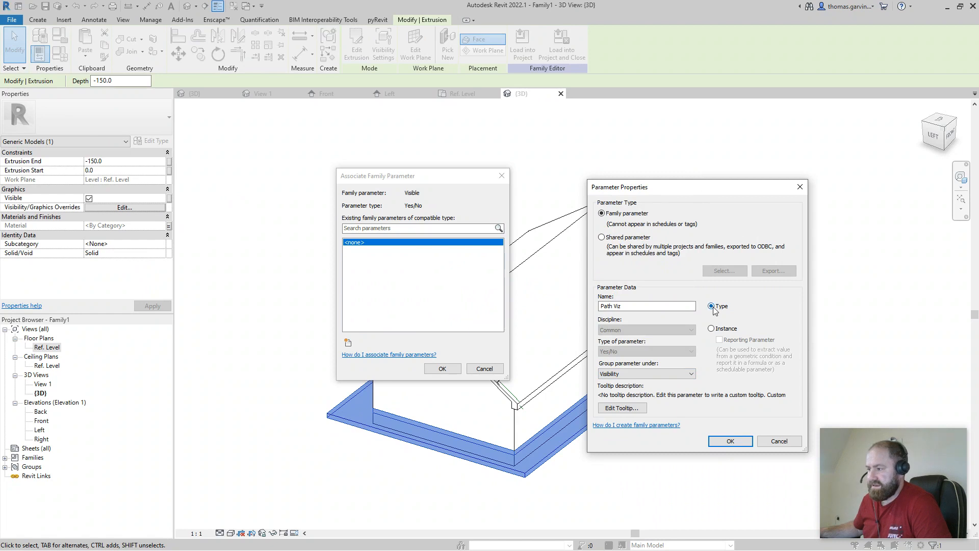
{"action": "left_click", "coordinate": [729, 441]}
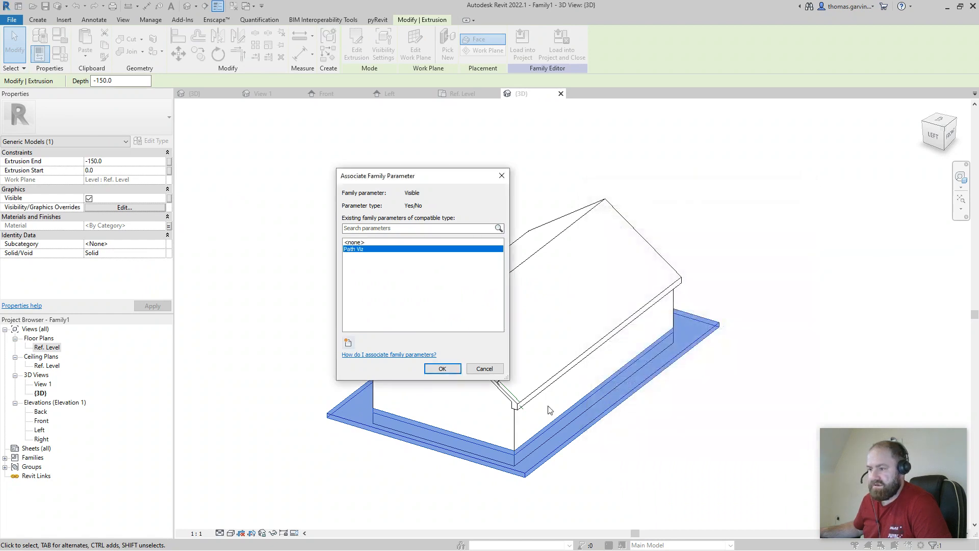
{"action": "left_click", "coordinate": [442, 368]}
{"action": "left_click", "coordinate": [743, 392]}
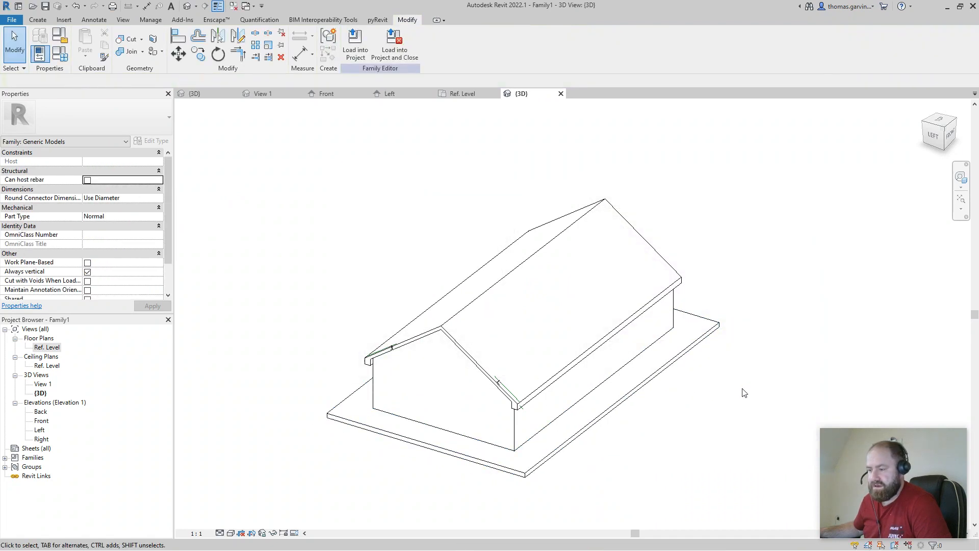
Add a family length type parameter named Roof Pitch Height, grouped under Dimensions
{"action": "middle_click_drag", "start_coordinate": [738, 455], "coordinate": [635, 429], "text": "shift"}
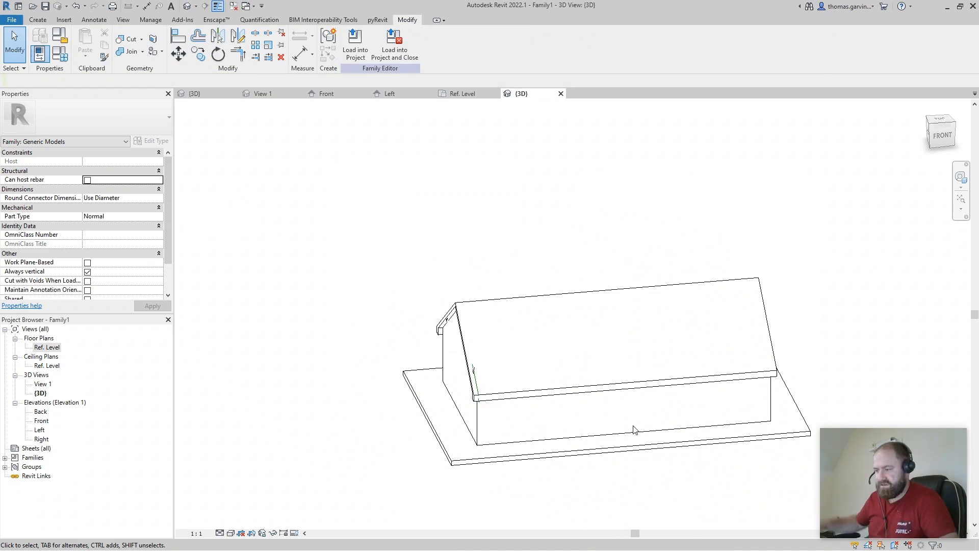
{"action": "middle_click_drag", "start_coordinate": [452, 444], "coordinate": [525, 388], "text": "shift"}
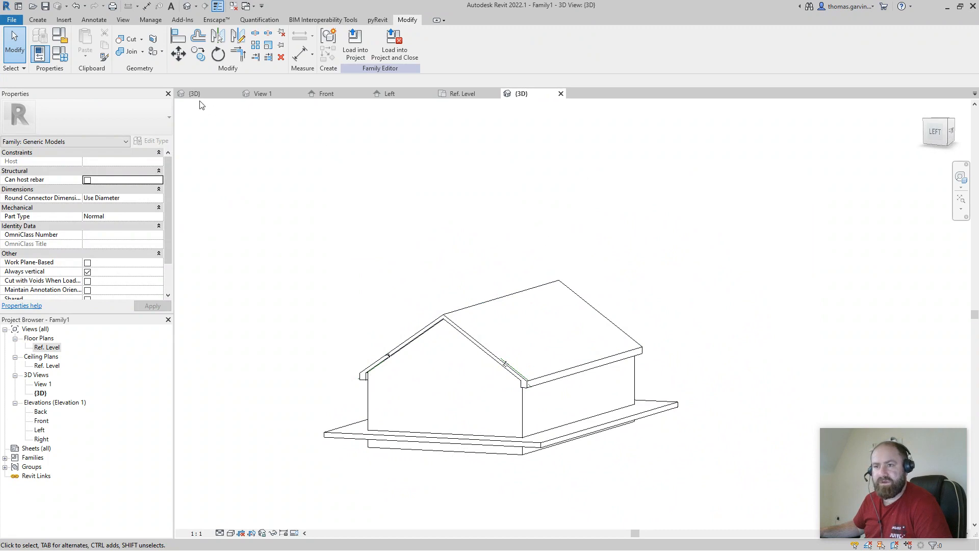
{"action": "left_click", "coordinate": [61, 54]}
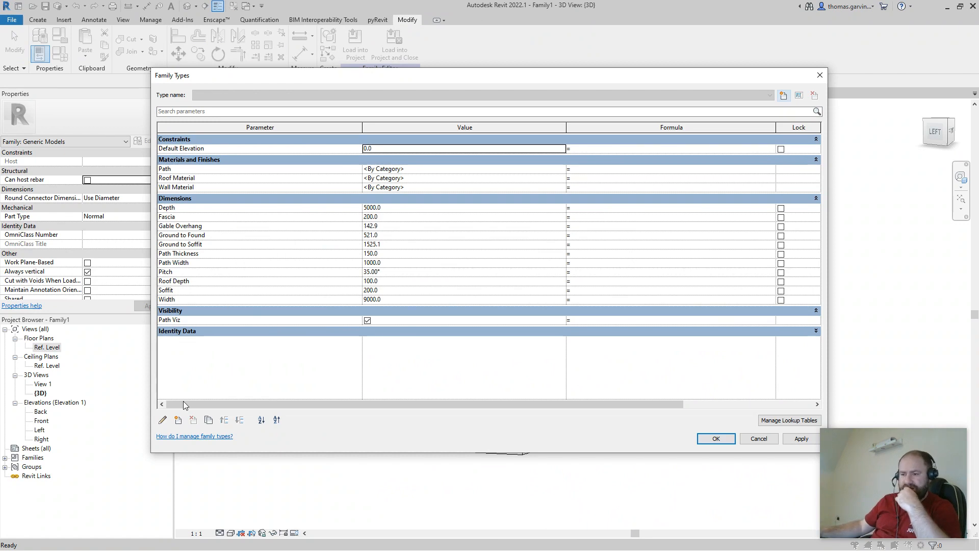
{"action": "left_click", "coordinate": [178, 421]}
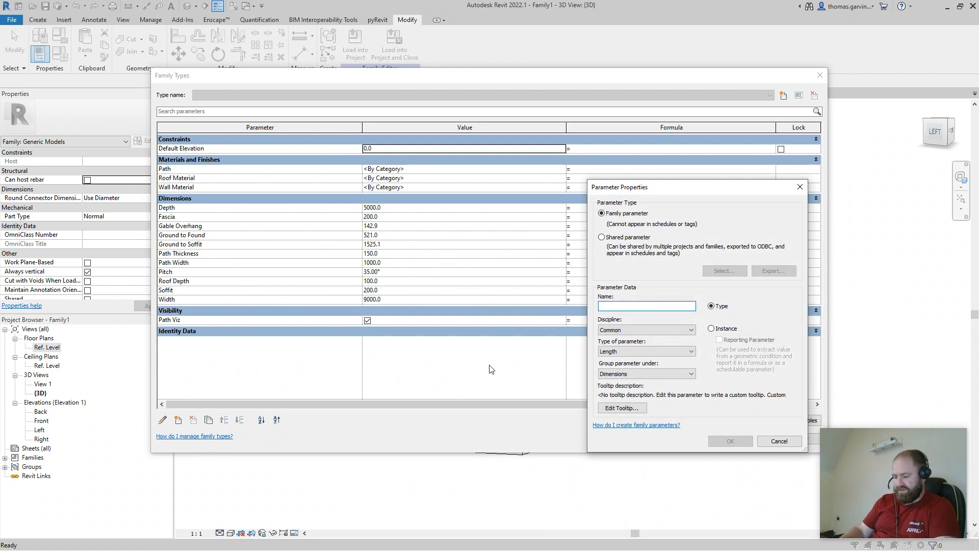
{"action": "type", "text": "R"}
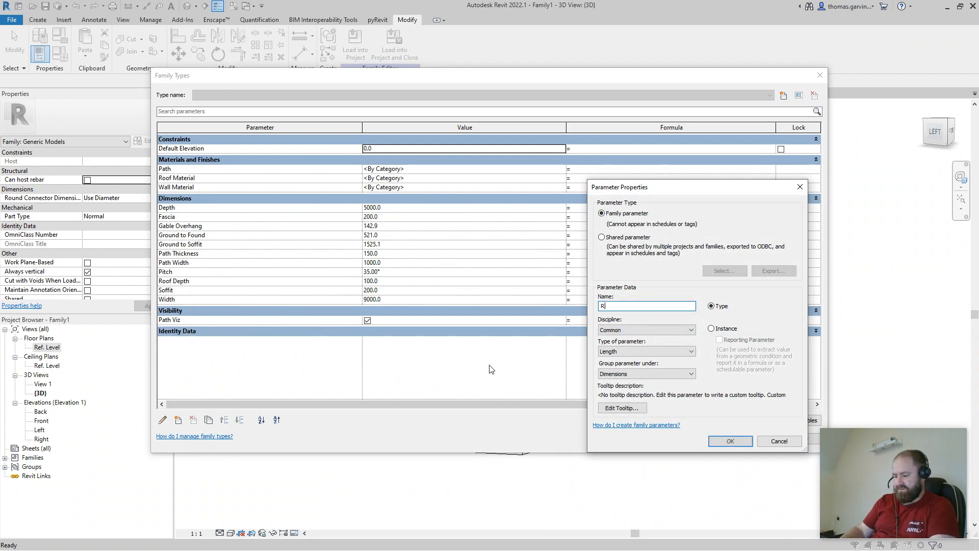
{"action": "type", "text": "ch Height"}
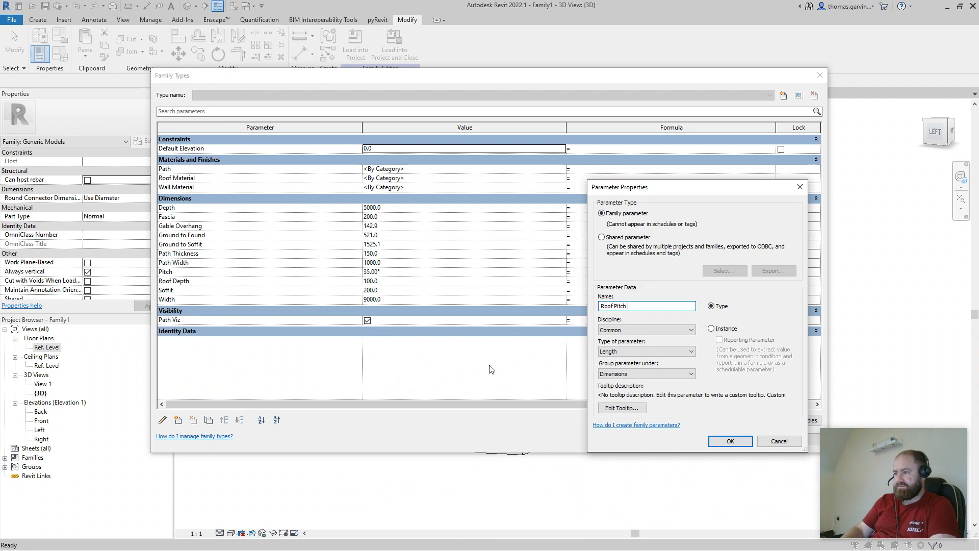
{"action": "left_click", "coordinate": [724, 443]}
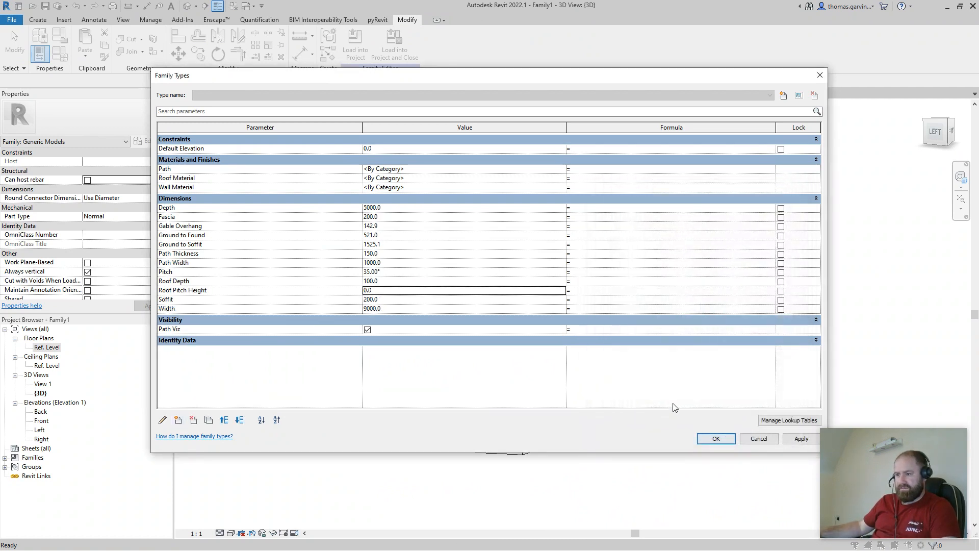
Set the Roof Pitch Height formula to tan(Pitch) * (Depth / 2 + Soffit) and accept the family types
{"action": "left_click", "coordinate": [584, 293]}
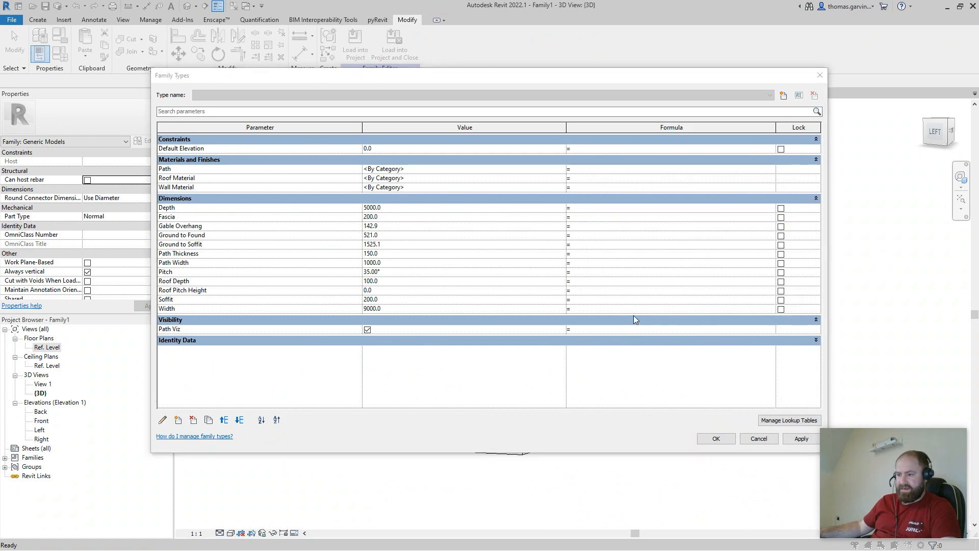
{"action": "left_click", "coordinate": [582, 290]}
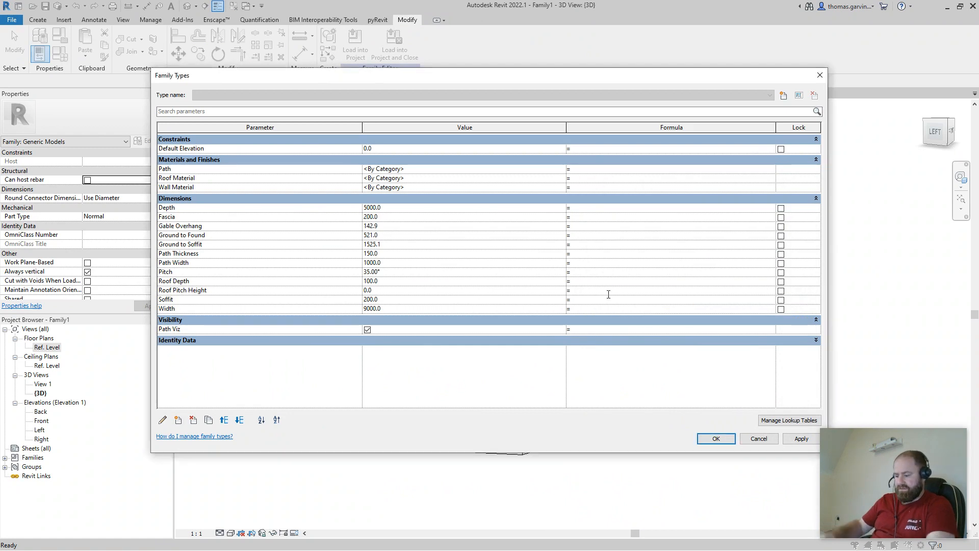
{"action": "type", "text": "tan(P"}
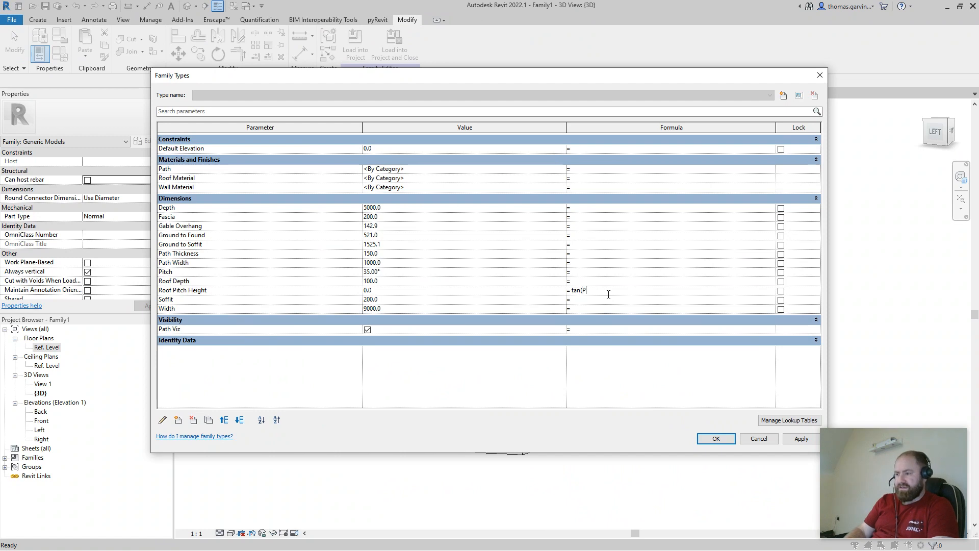
{"action": "type", "text": "itch)"}
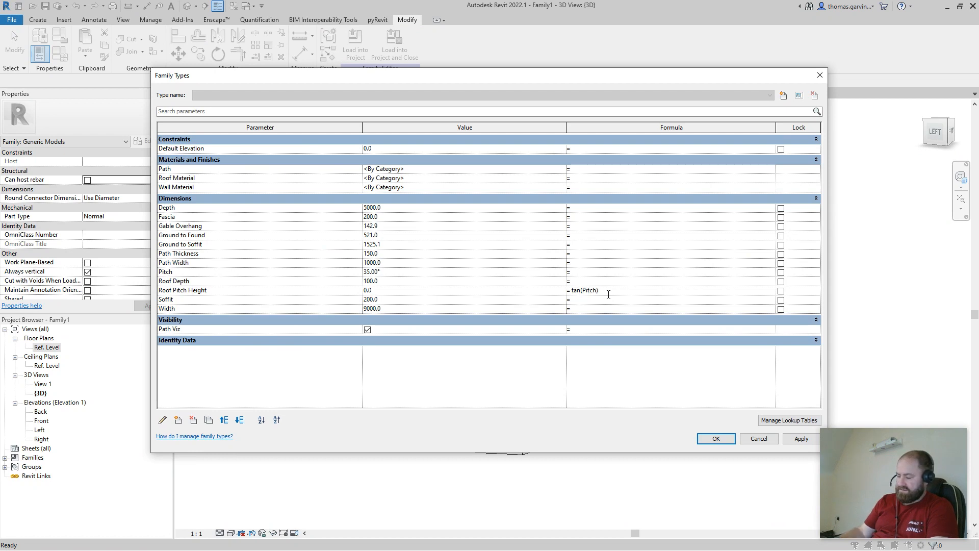
{"action": "type", "text": "*("}
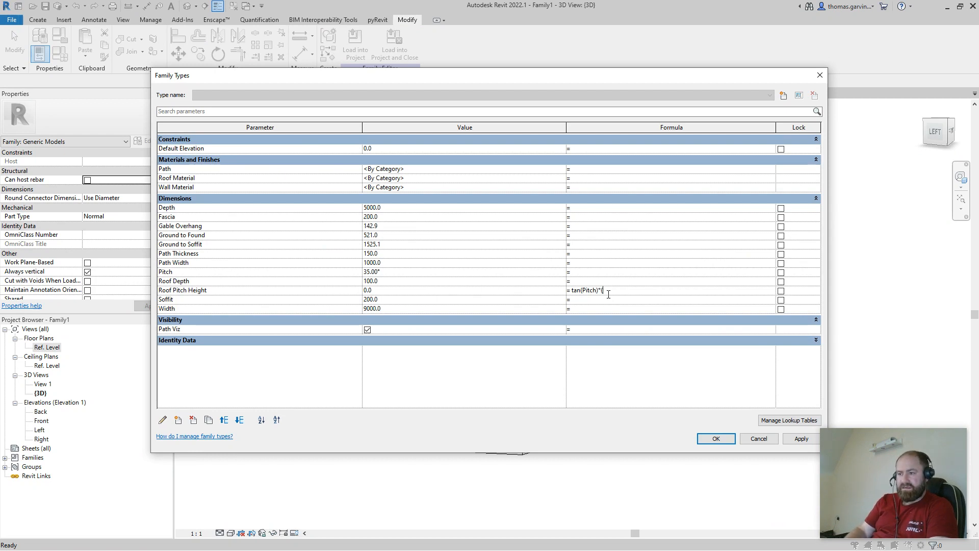
{"action": "type", "text": "Depth"}
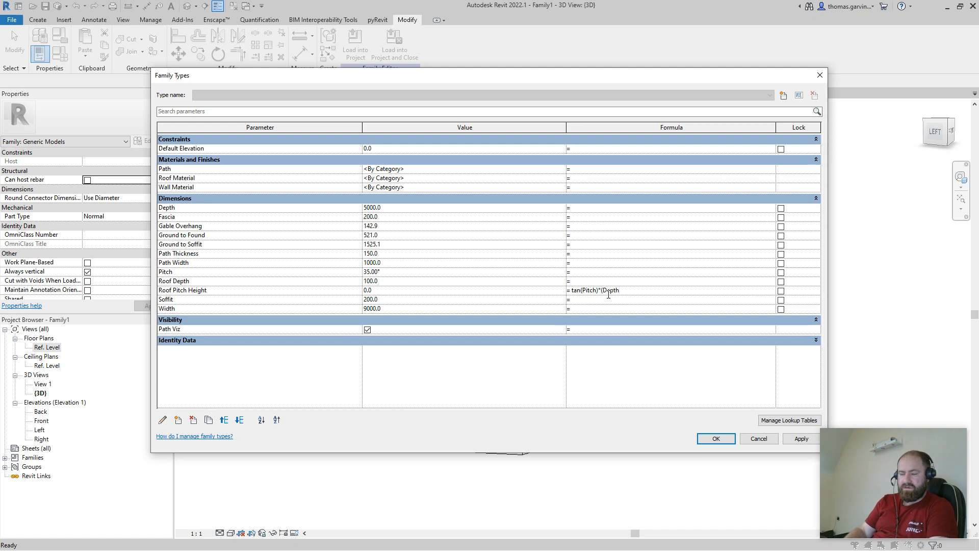
{"action": "type", "text": "/2+Soffit"}
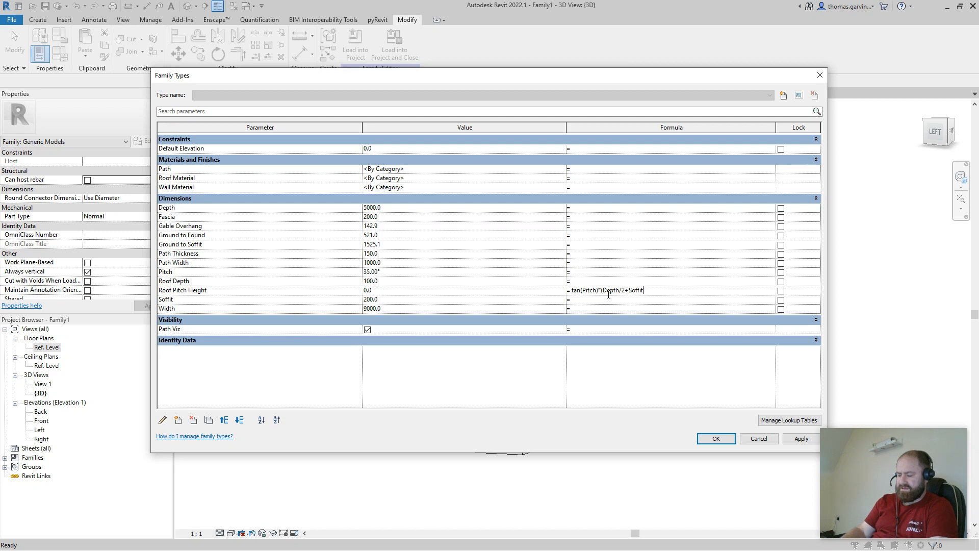
{"action": "type", "text": ")"}
{"action": "key", "text": "Tab"}
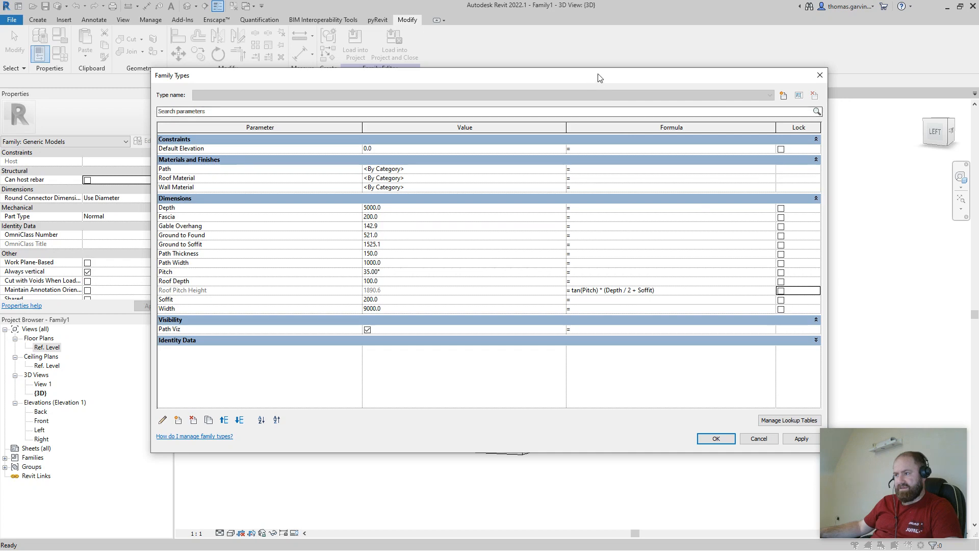
{"action": "left_click_drag", "start_coordinate": [597, 76], "coordinate": [553, 76]}
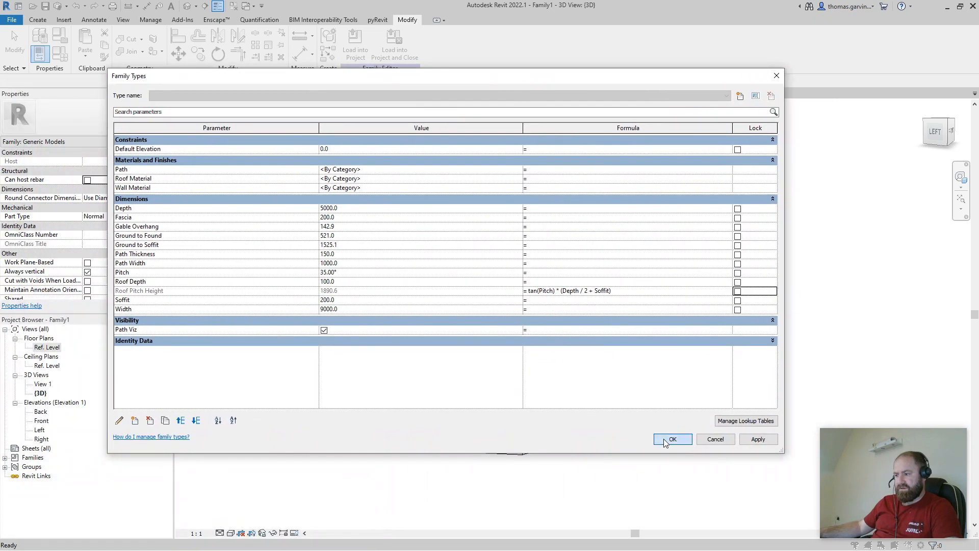
{"action": "left_click", "coordinate": [666, 442]}
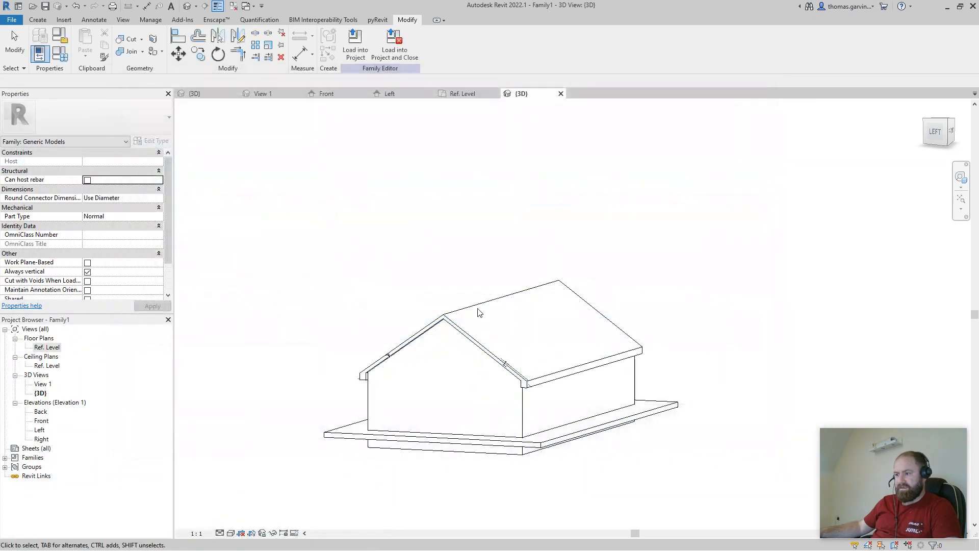
Compare the roof geometry and dimensions in the Left elevation with the parameters and formula in Family Types
{"action": "left_click", "coordinate": [390, 95]}
{"action": "scroll", "coordinate": [586, 357], "scroll_direction": "down", "scroll_amount": 1}
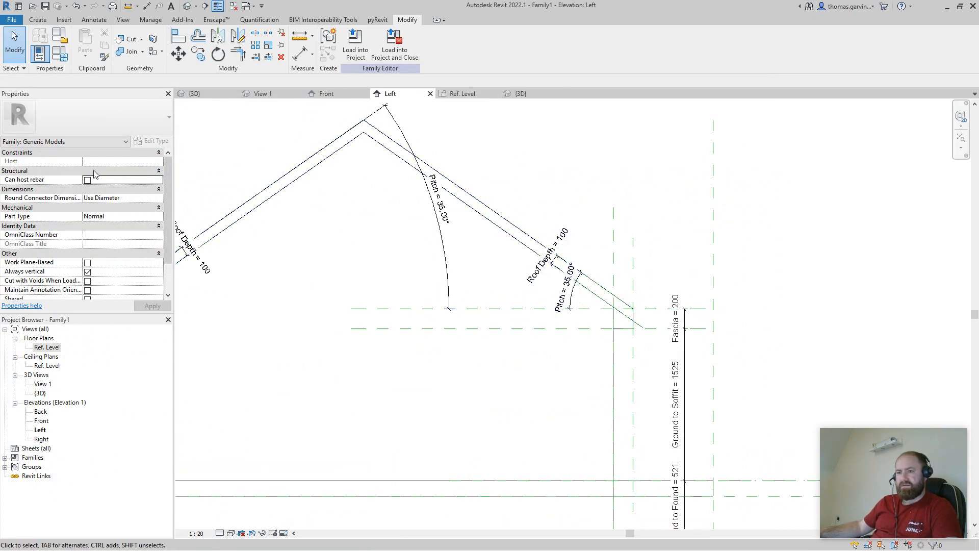
{"action": "left_click", "coordinate": [60, 53]}
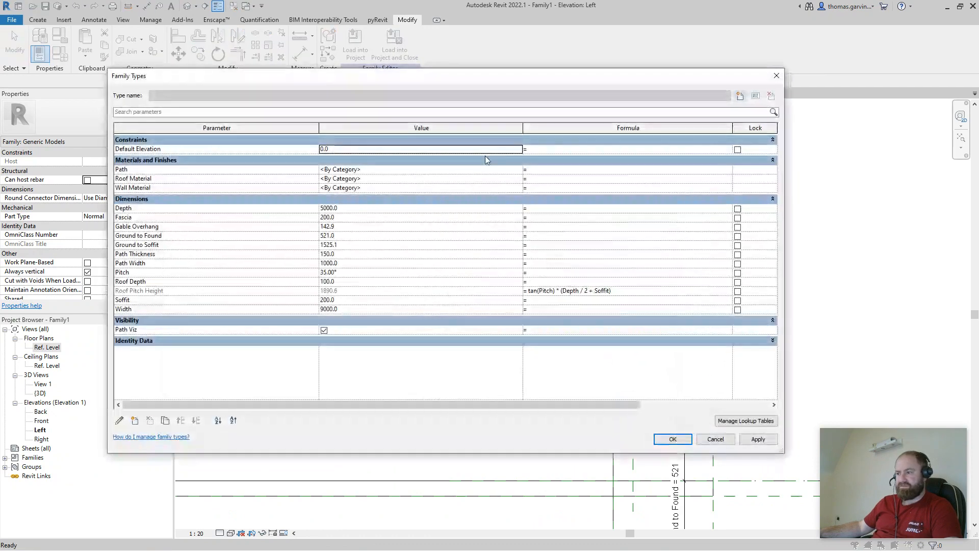
{"action": "left_click_drag", "start_coordinate": [534, 81], "coordinate": [195, 90]}
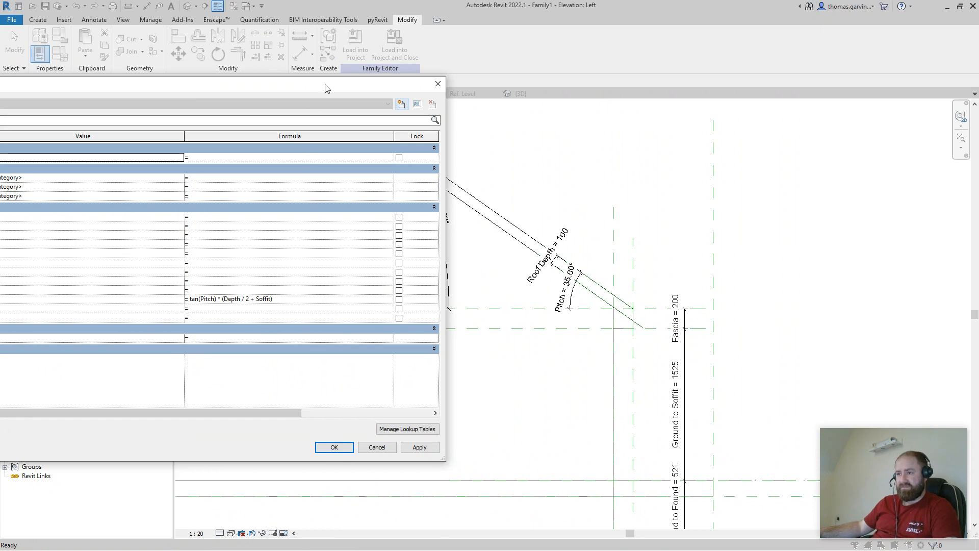
{"action": "left_click_drag", "start_coordinate": [325, 86], "coordinate": [0, 148]}
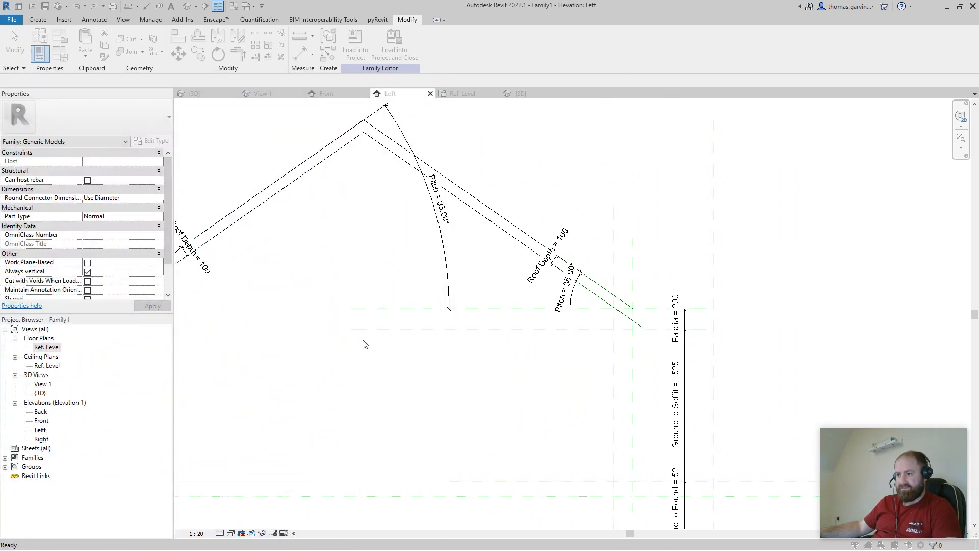
{"action": "left_click_drag", "start_coordinate": [0, 148], "coordinate": [459, 127]}
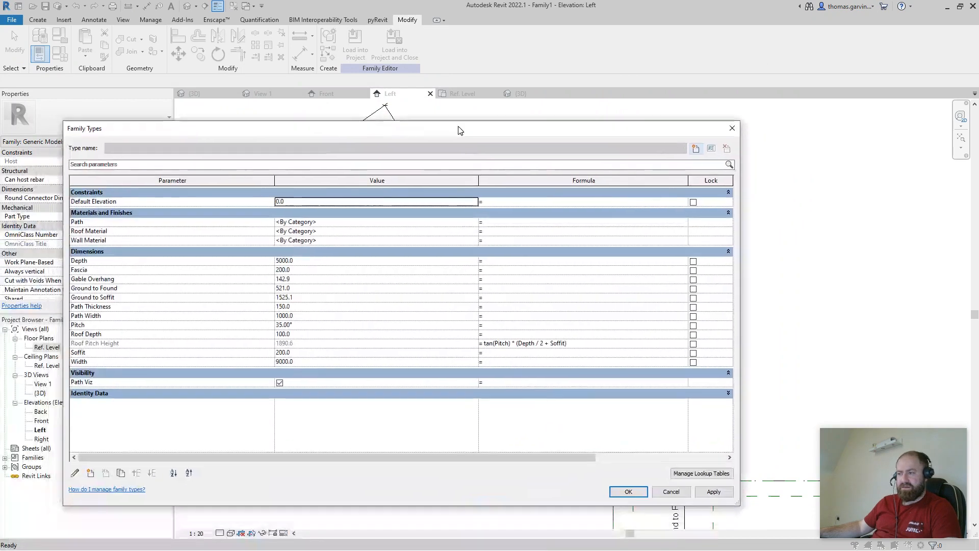
{"action": "key", "text": "Escape"}
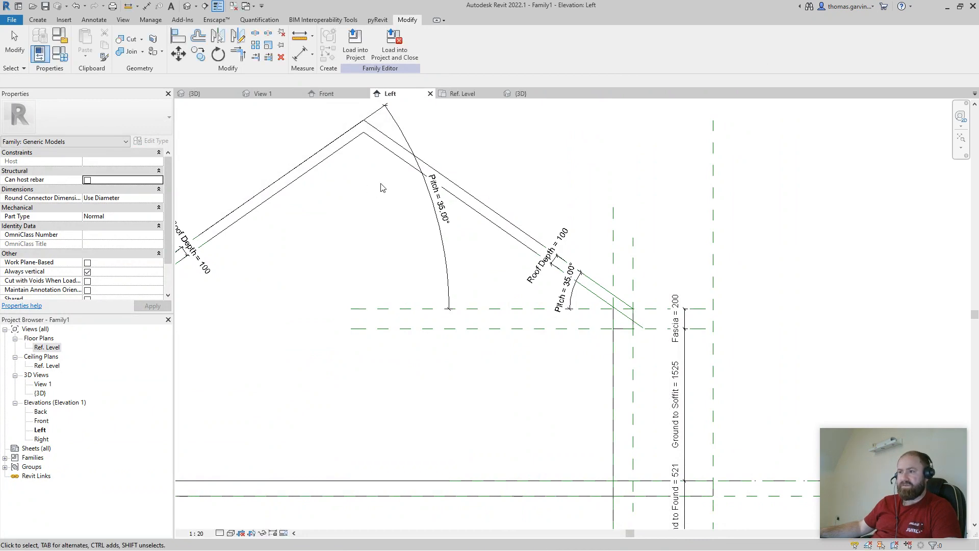
Add a family length type parameter named Height, grouped under Dimensions
{"action": "left_click", "coordinate": [65, 56]}
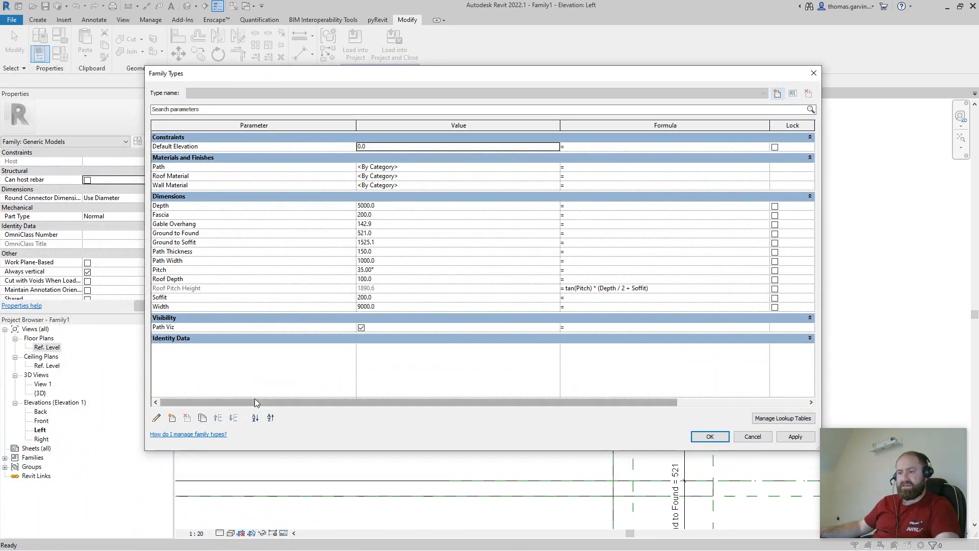
{"action": "left_click", "coordinate": [172, 418]}
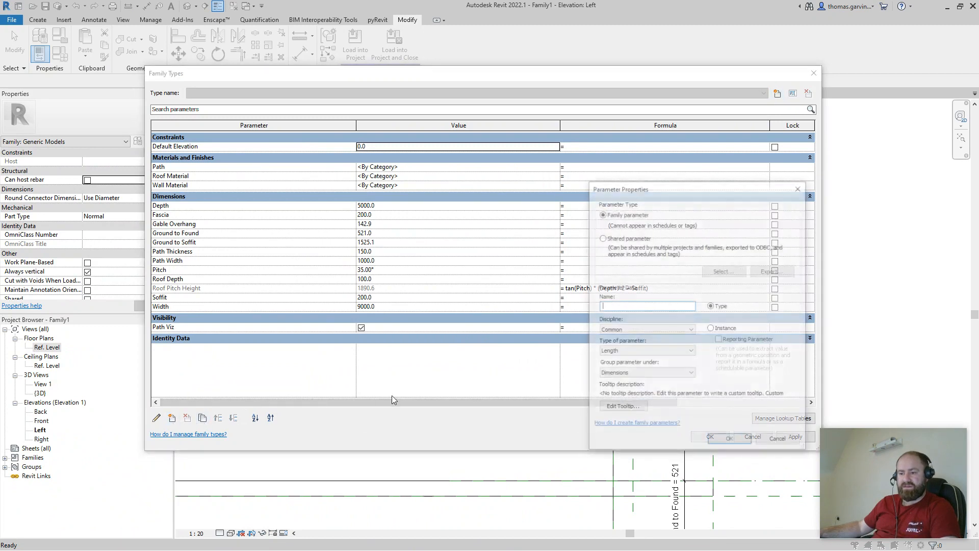
{"action": "type", "text": "Hei"}
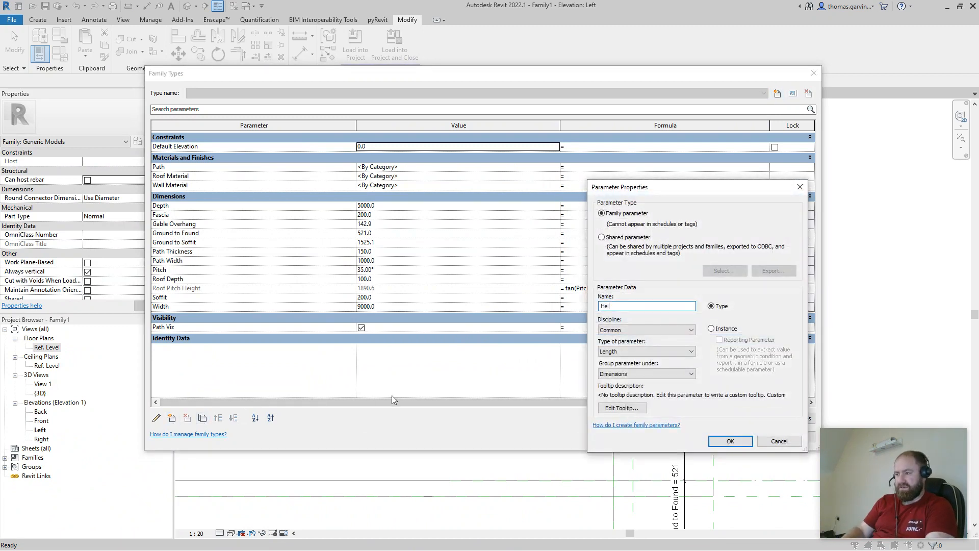
{"action": "type", "text": "ght"}
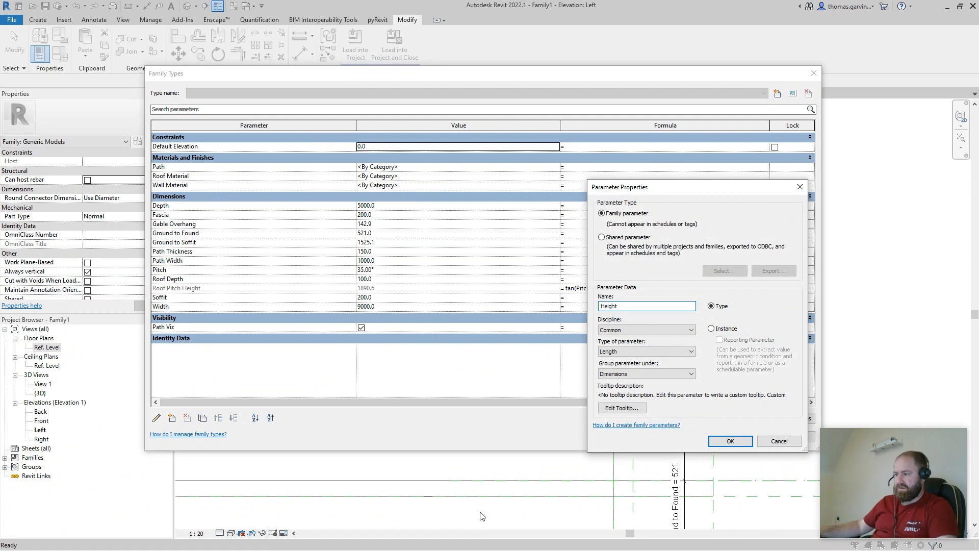
{"action": "left_click", "coordinate": [731, 441]}
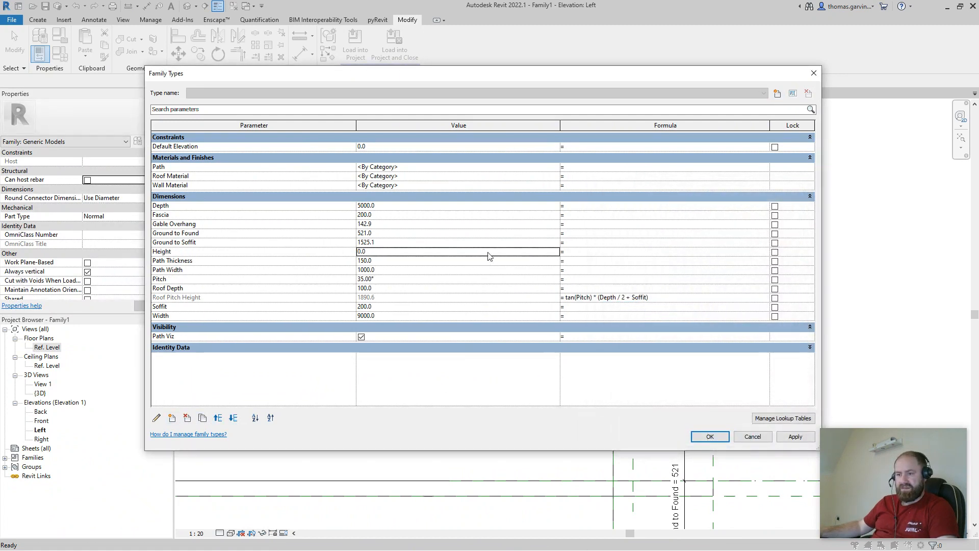
Set the Height formula to Ground to Soffit + Fascia + Roof Pitch Height and accept the family types
{"action": "left_click", "coordinate": [596, 254]}
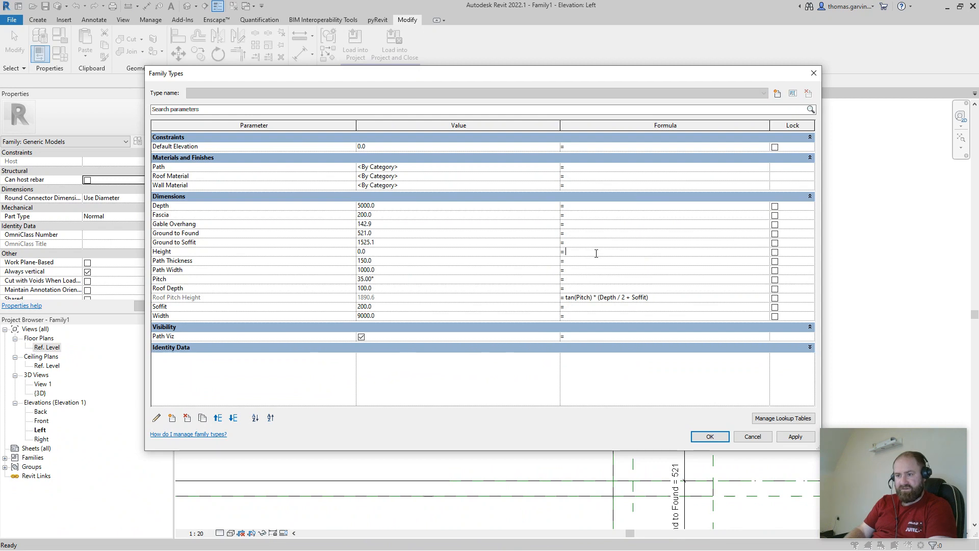
{"action": "type", "text": "Ground to"}
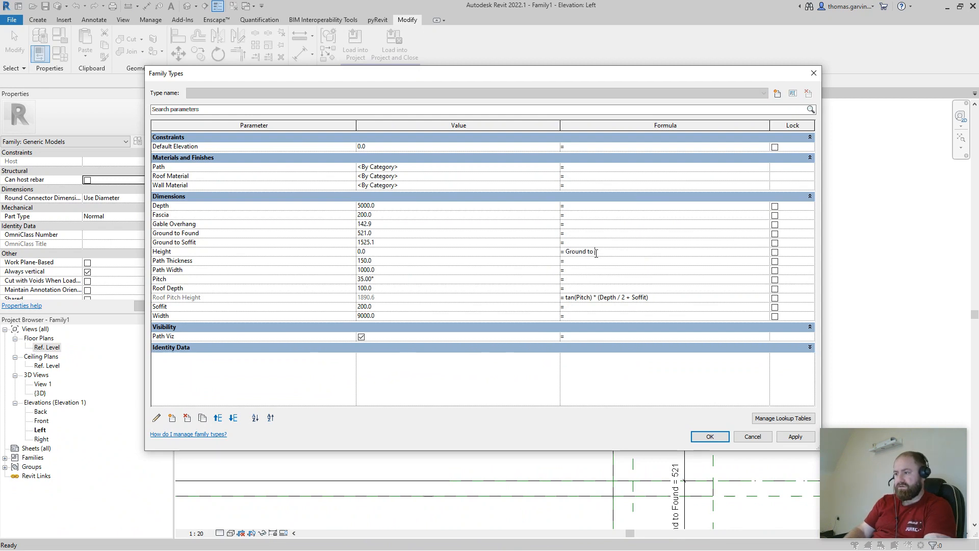
{"action": "type", "text": " Foffit+"}
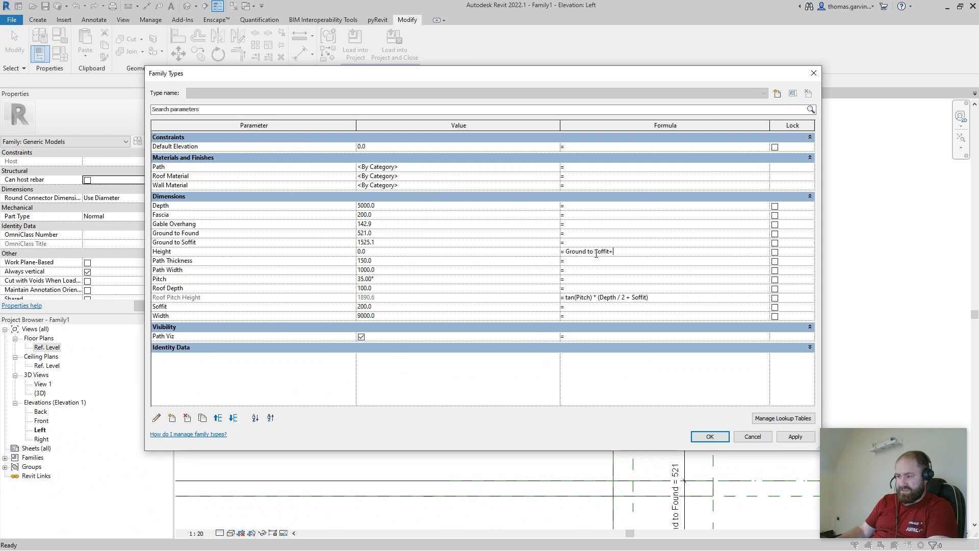
{"action": "type", "text": "F"}
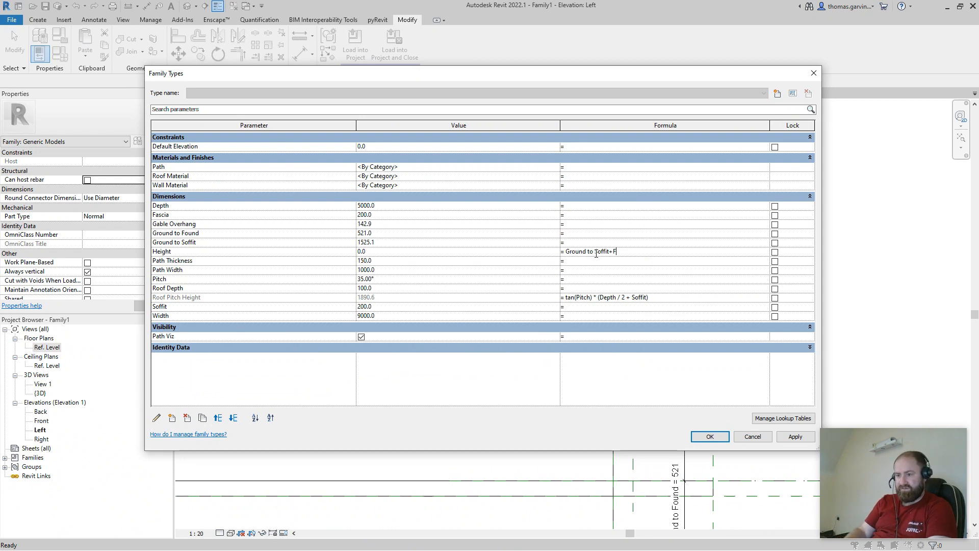
{"action": "type", "text": "ascia+"}
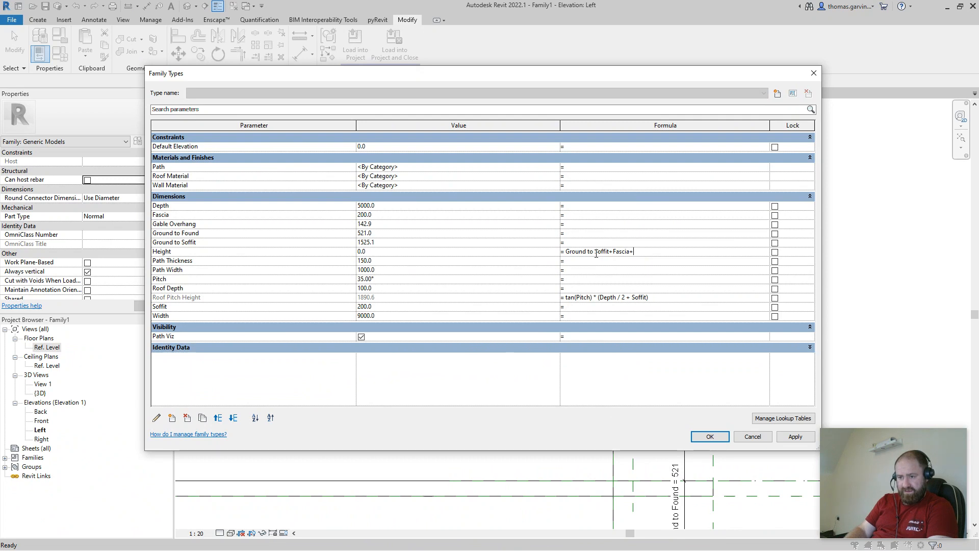
{"action": "type", "text": "Roof"}
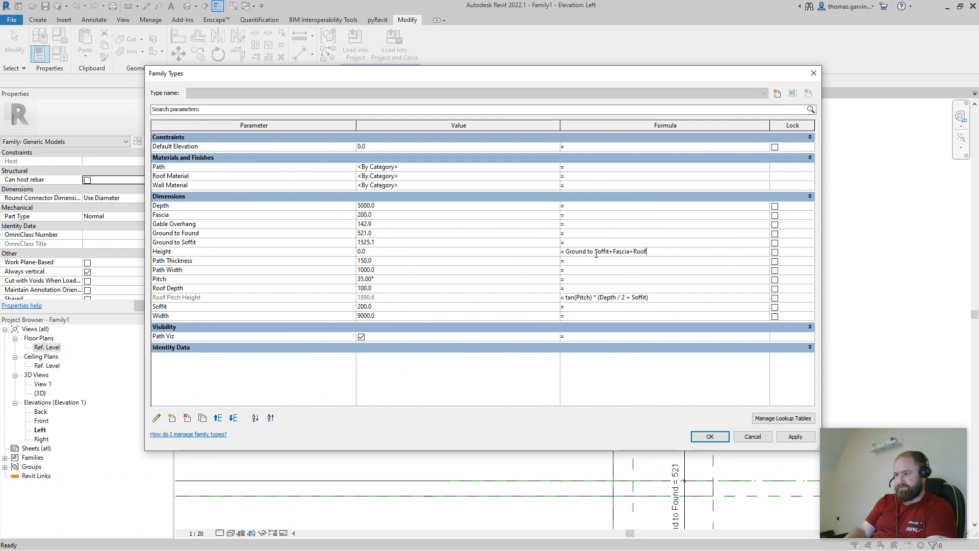
{"action": "type", "text": " Pitch Height"}
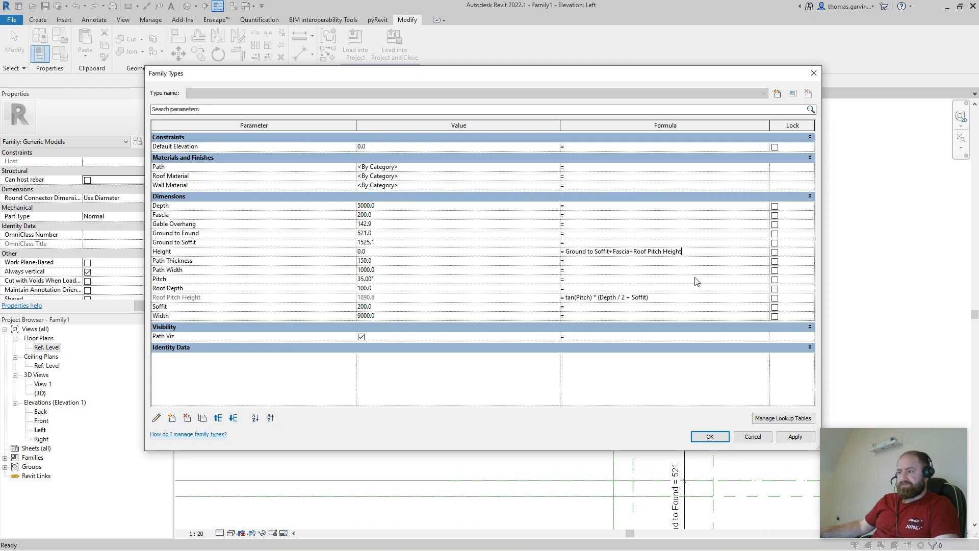
{"action": "left_click", "coordinate": [717, 272]}
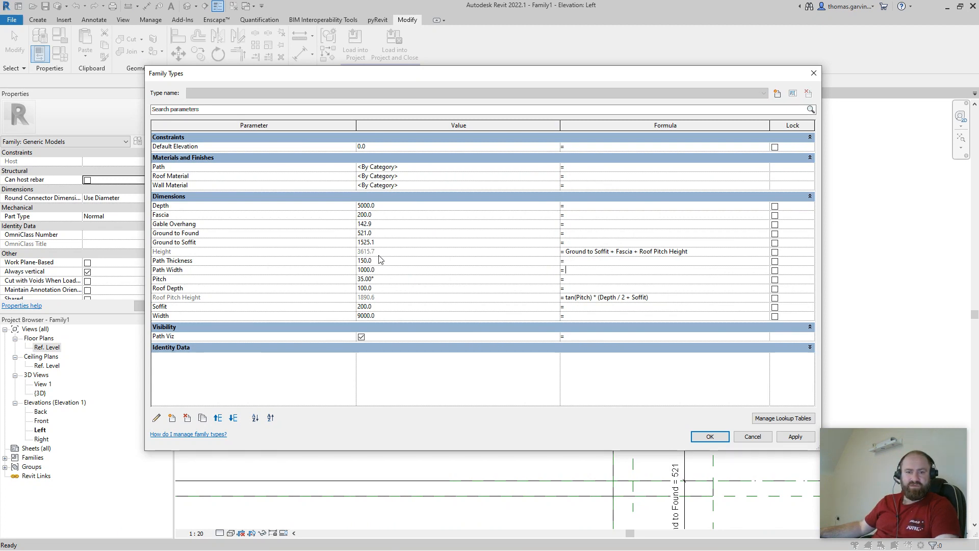
{"action": "left_click", "coordinate": [710, 437]}
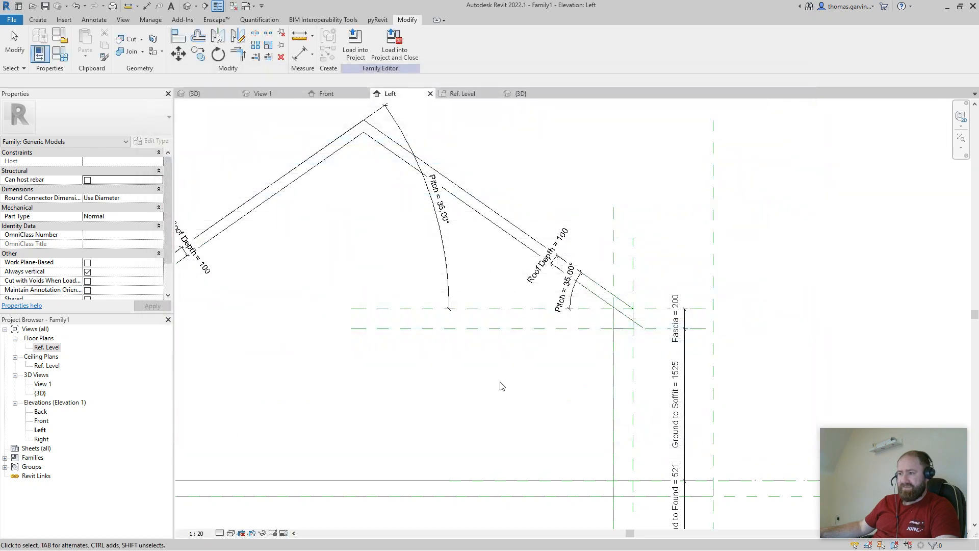
{"action": "scroll", "coordinate": [546, 378], "scroll_direction": "down", "scroll_amount": 4}
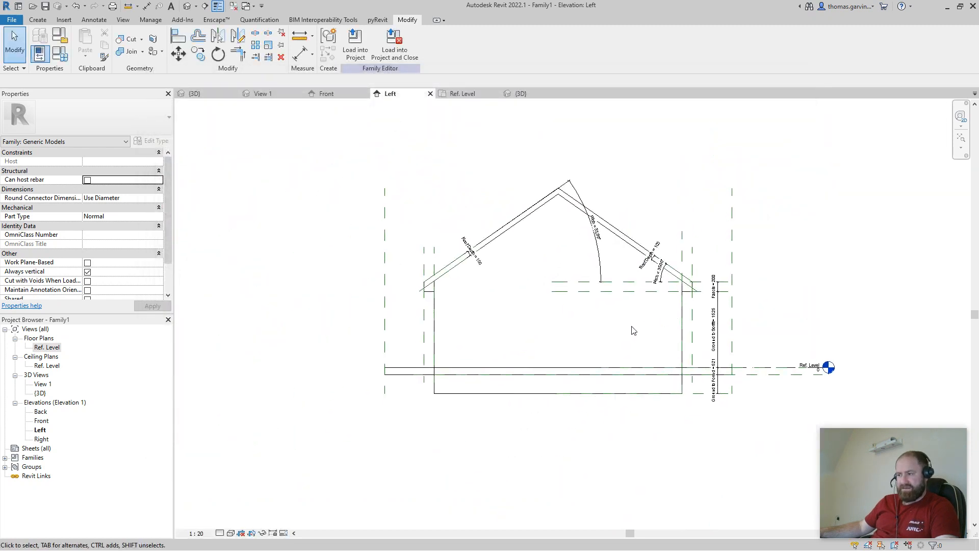